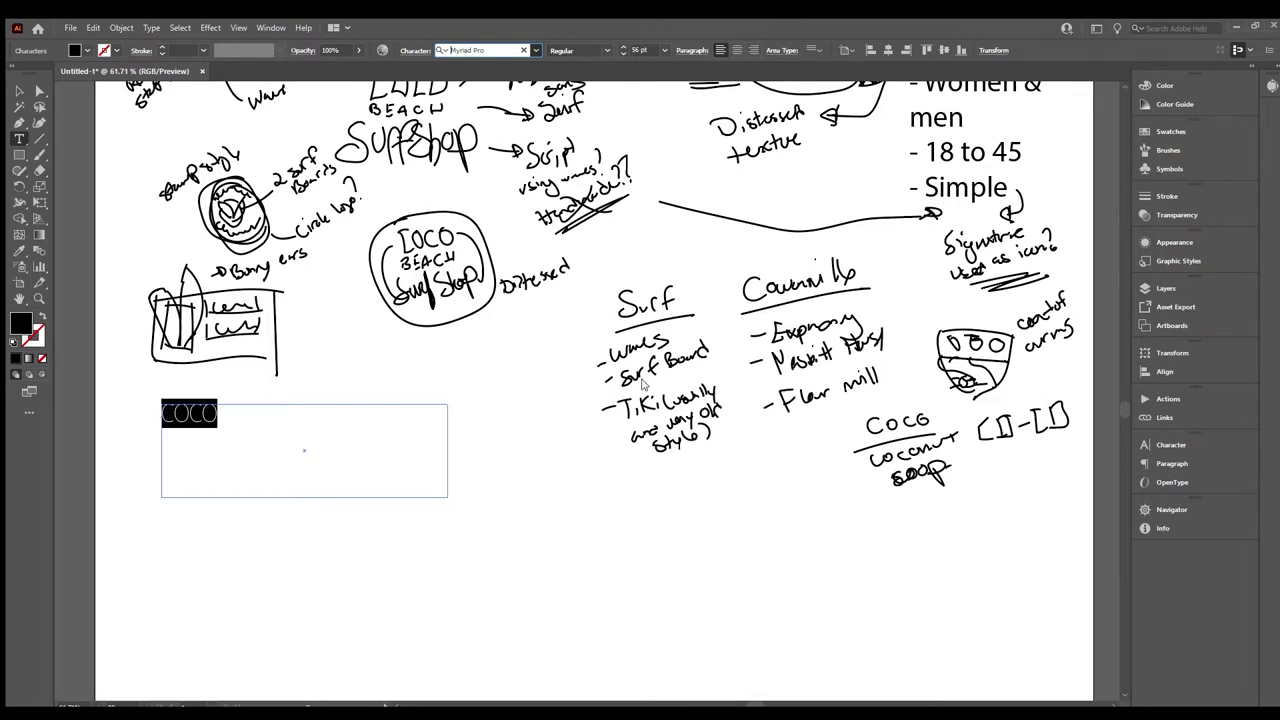
Set the COCO text in Input Sans Condensed Bold and add a hyphen so it reads CO-CO
click(620, 136)
key(Left)
key(Right)
key(Right)
text(-)
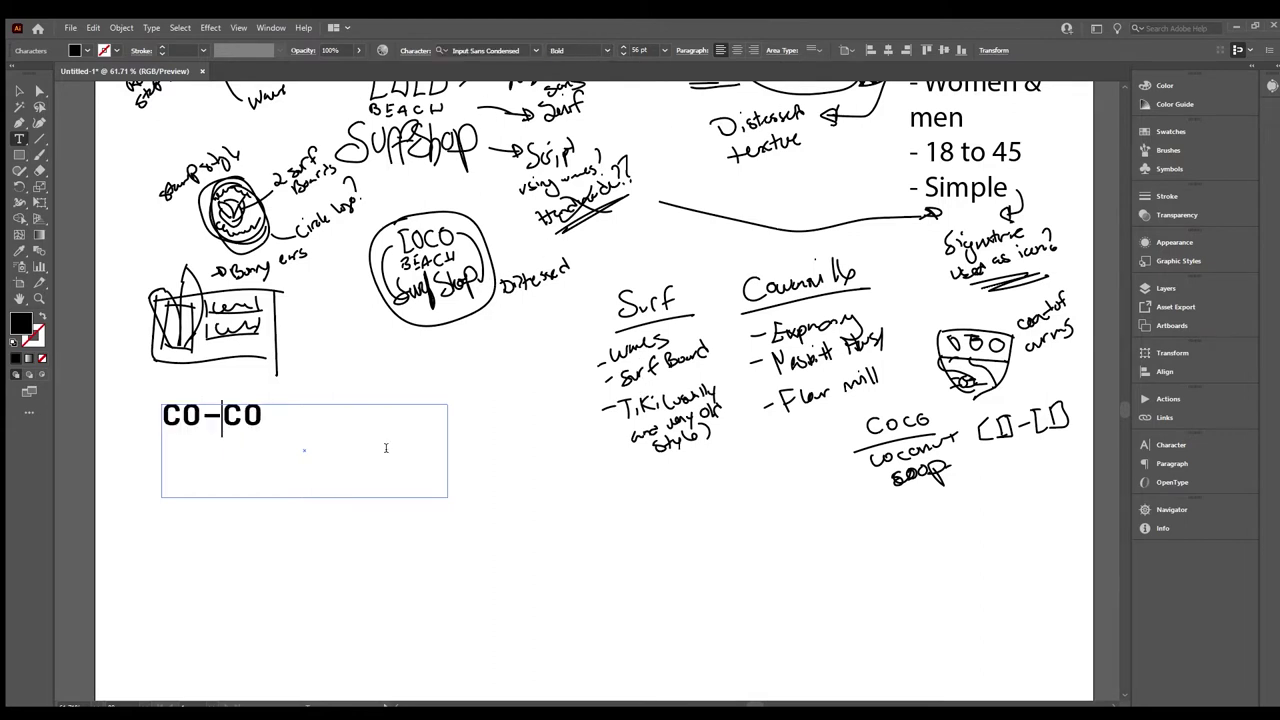
Style the BEACH line as Input Sans Condensed Light at 35 pt with wide letter spacing, and centre both lines
double_click(299, 467)
click(623, 55)
key(alt+Right)
key(alt+Right)
key(alt+Right)
key(alt+Right)
key(alt+Right)
key(ctrl+a)
click(737, 50)
click(358, 487)
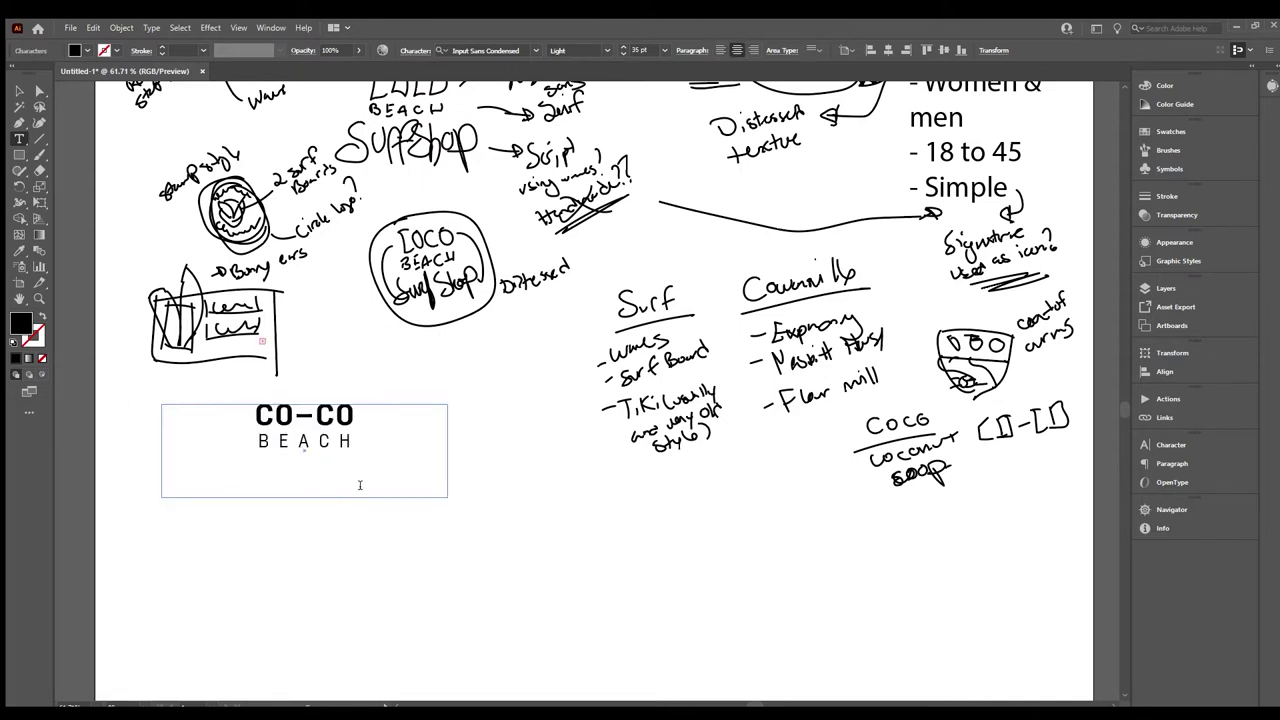
Try other fonts on the CO-CO line and return it to Input Sans Condensed, reading COCO
drag(356, 414, 255, 416)
click(484, 50)
key(Down)
key(Down)
key(Down)
key(Down)
key(Down)
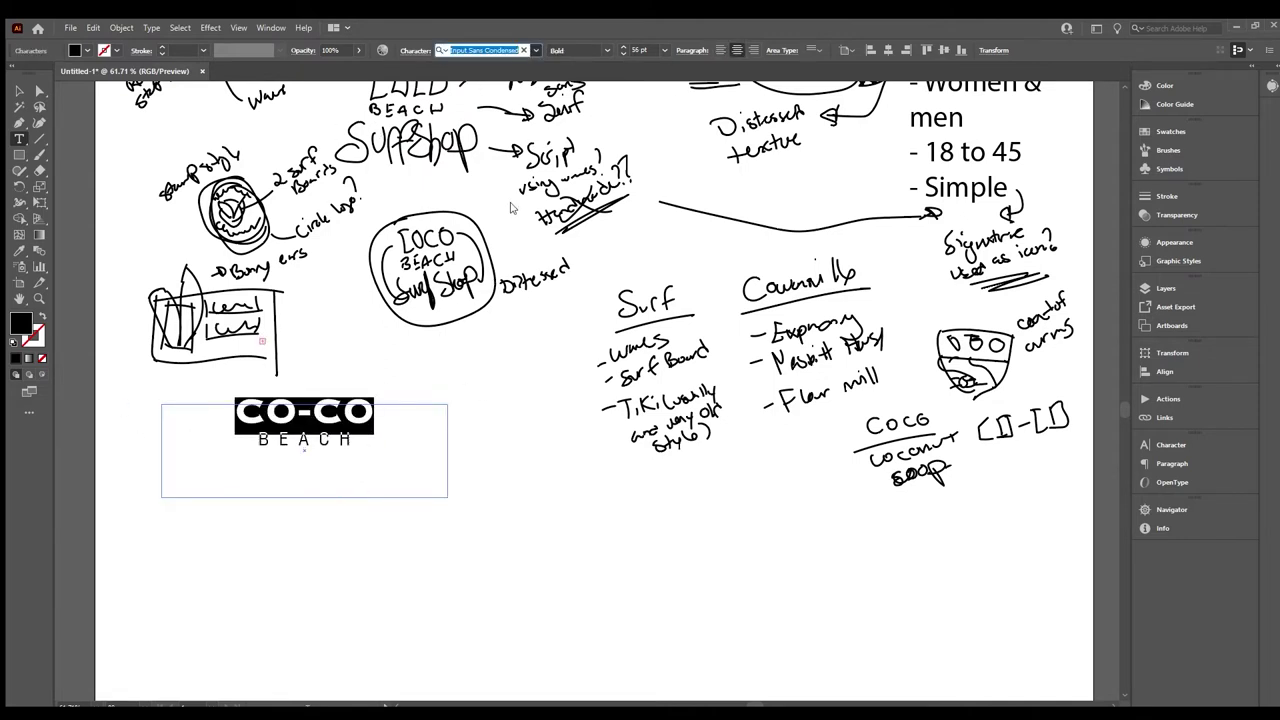
text(in)
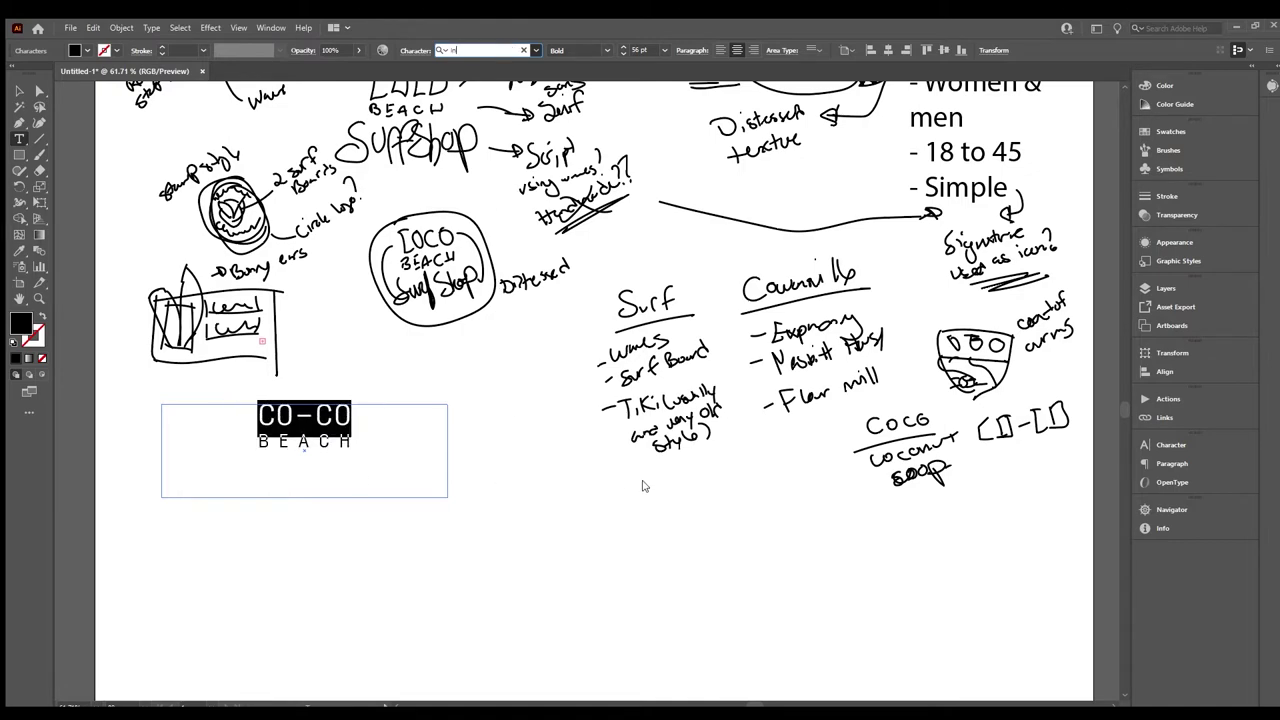
key(Return)
key(Escape)
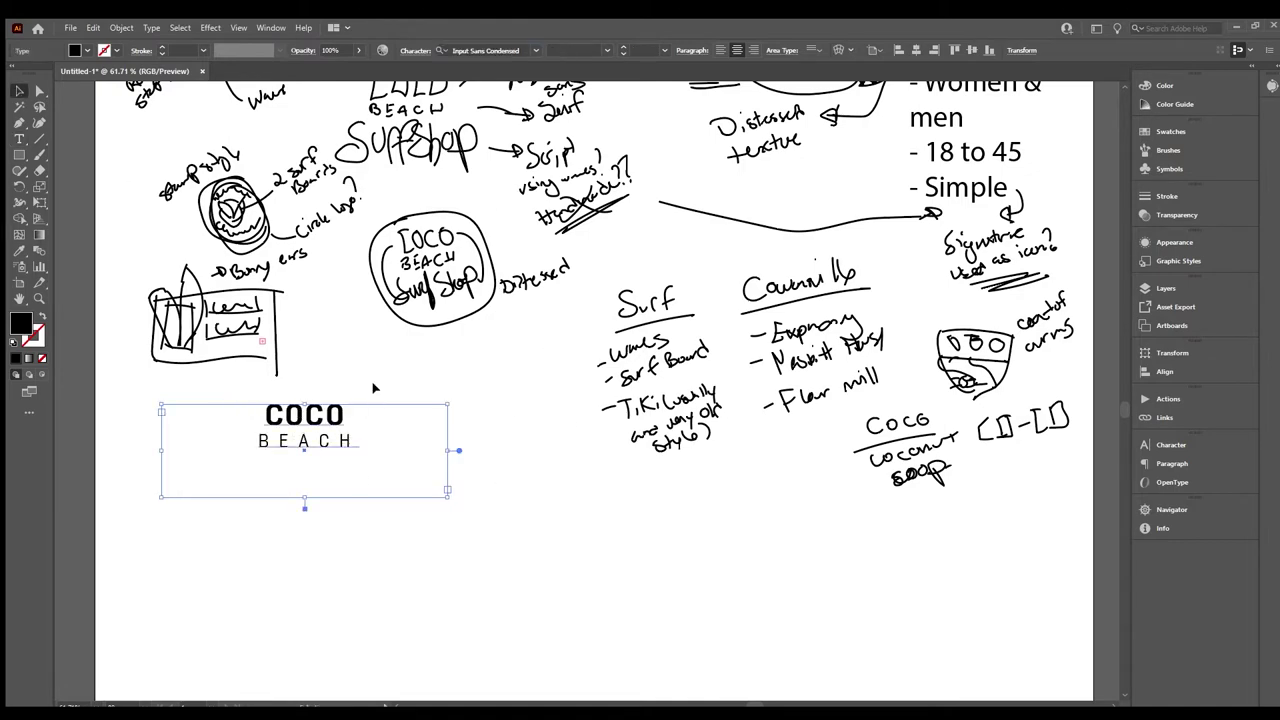
Create a new text box directly beneath BEACH containing SURF SHOP
key(z)
click(222, 458)
key(t)
drag(243, 434, 795, 539)
text(SURF SHOP)
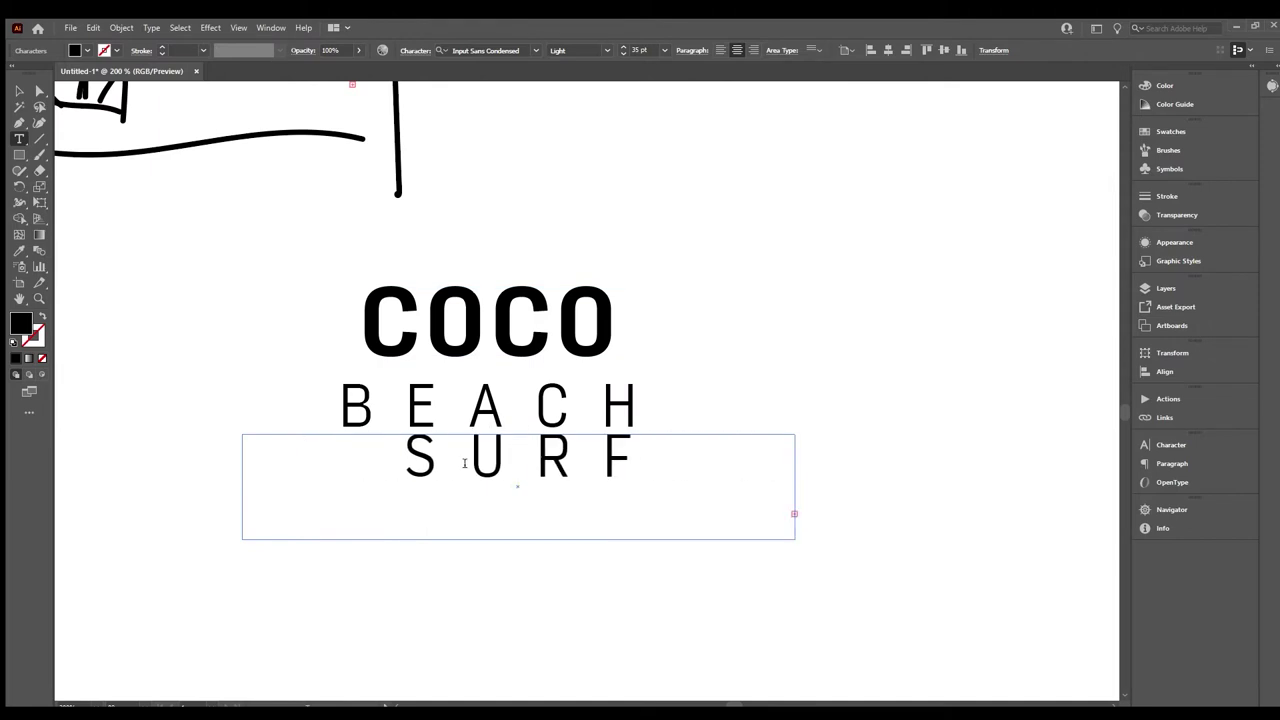
Set the SURF SHOP text to 32 pt and try script fonts on it
key(ctrl+a)
click(485, 50)
key(Down)
key(Down)
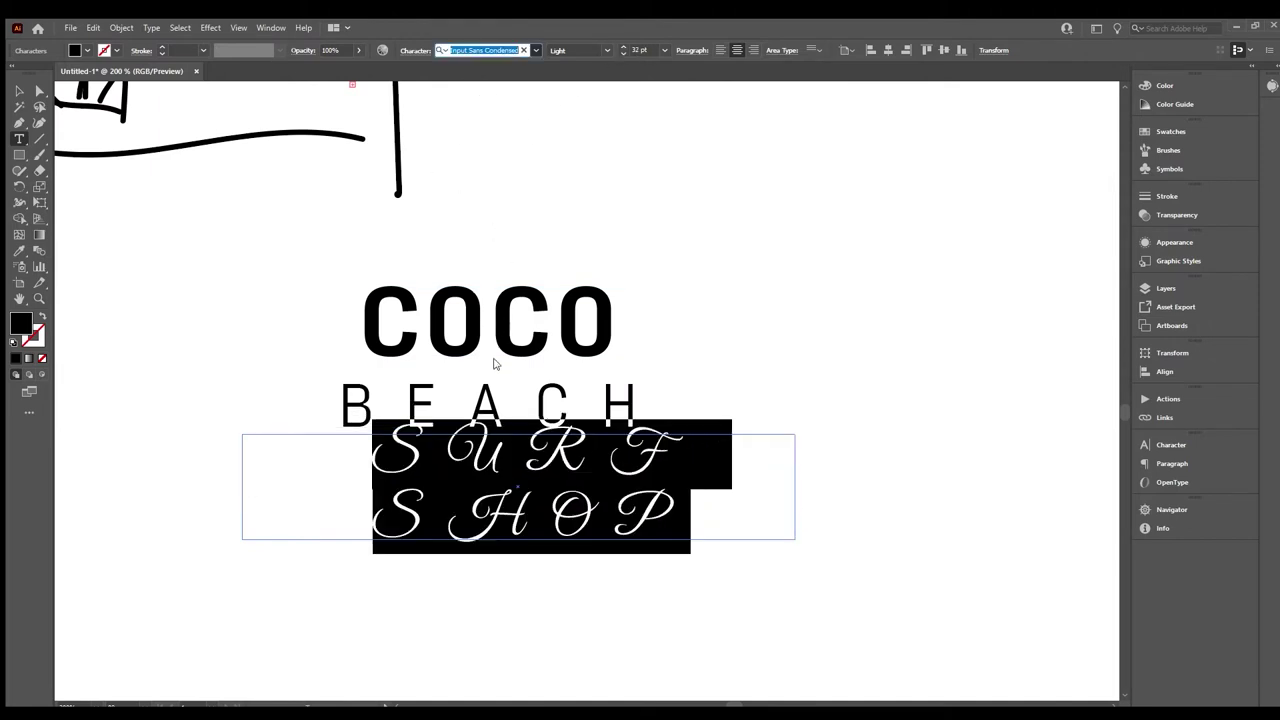
key(Down)
key(Return)
click(566, 322)
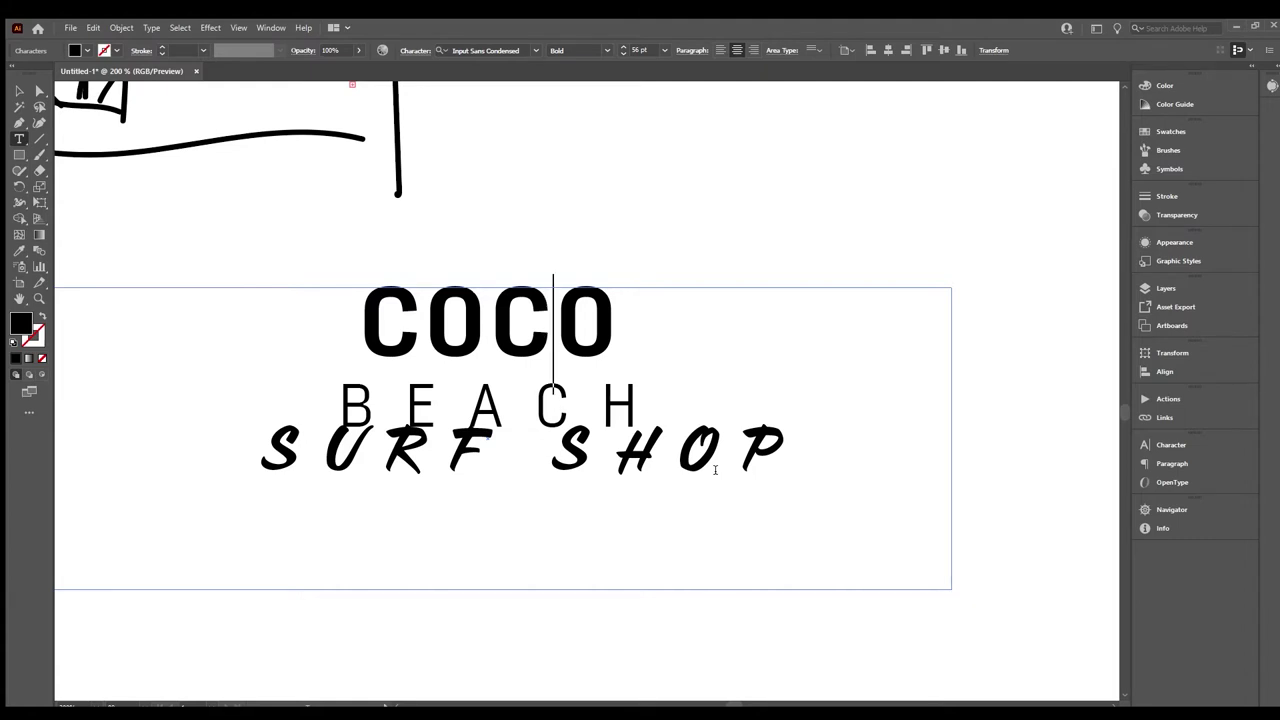
Try further fonts on the SURF SHOP text and set it in Proxima Soft Extrabold
drag(668, 405, 402, 405)
click(520, 455)
click(470, 50)
text(pro)
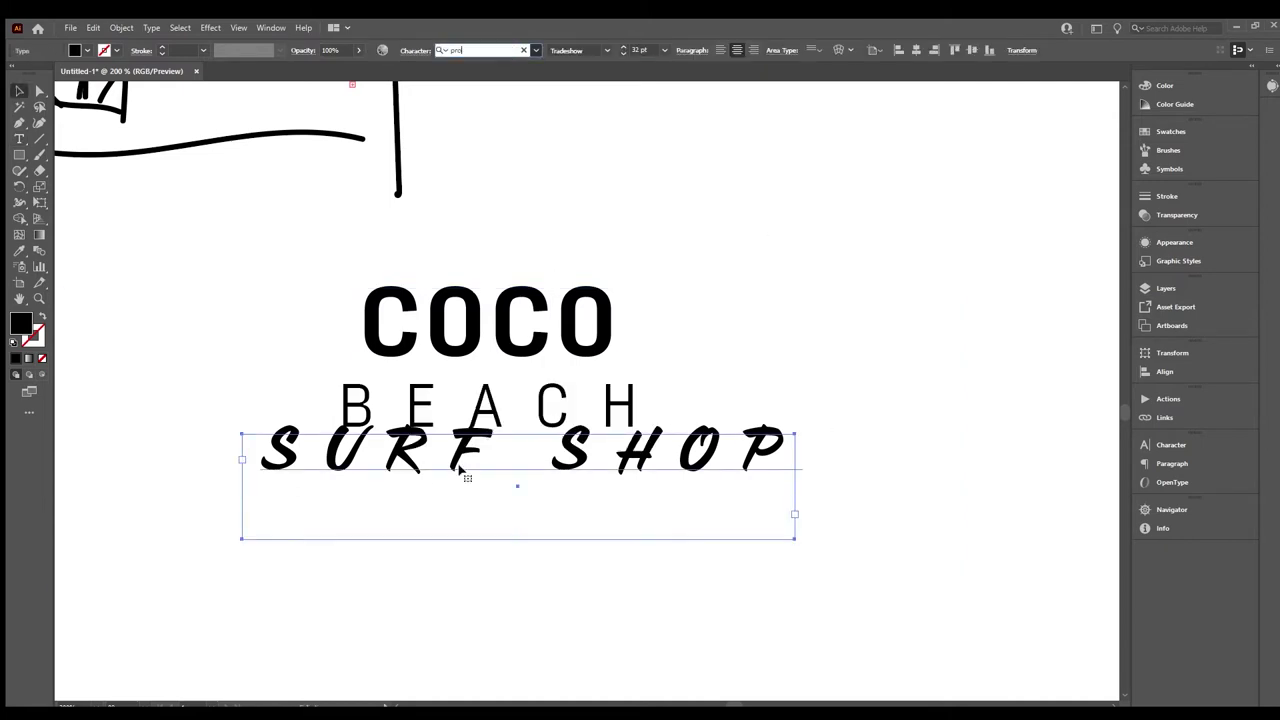
key(BackSpace)
key(BackSpace)
key(BackSpace)
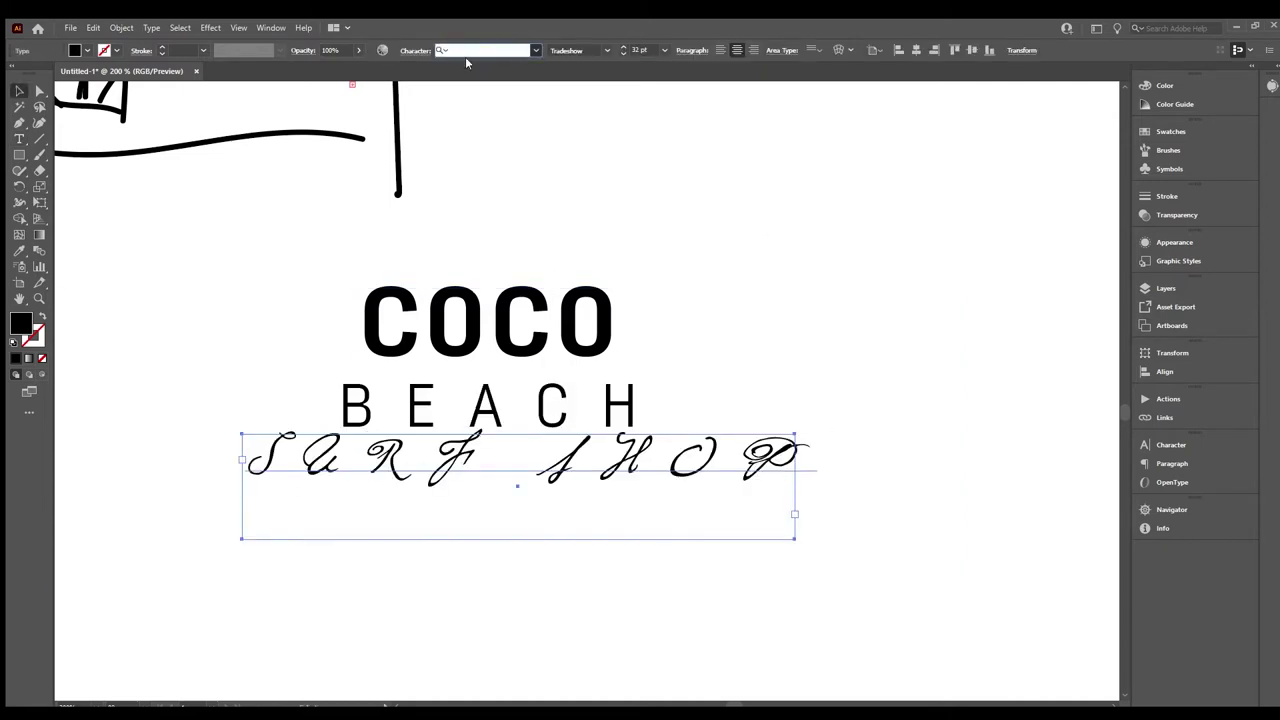
text(p)
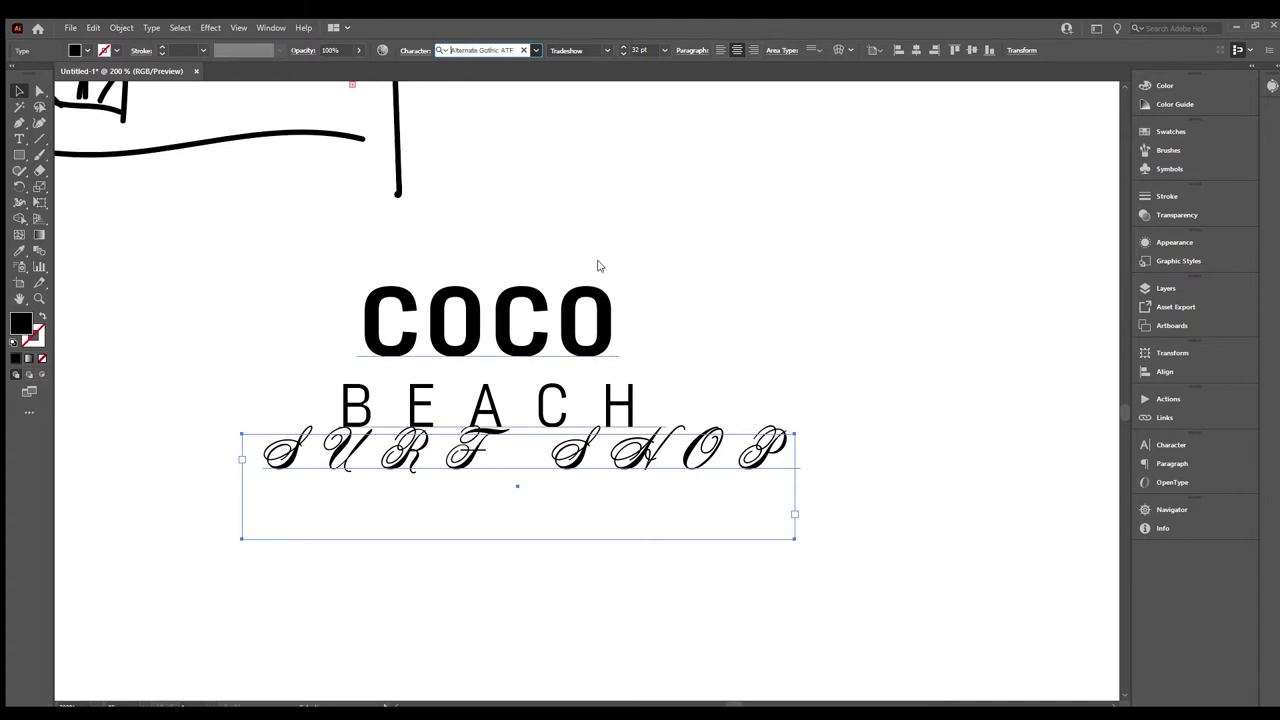
key(Down)
key(Down)
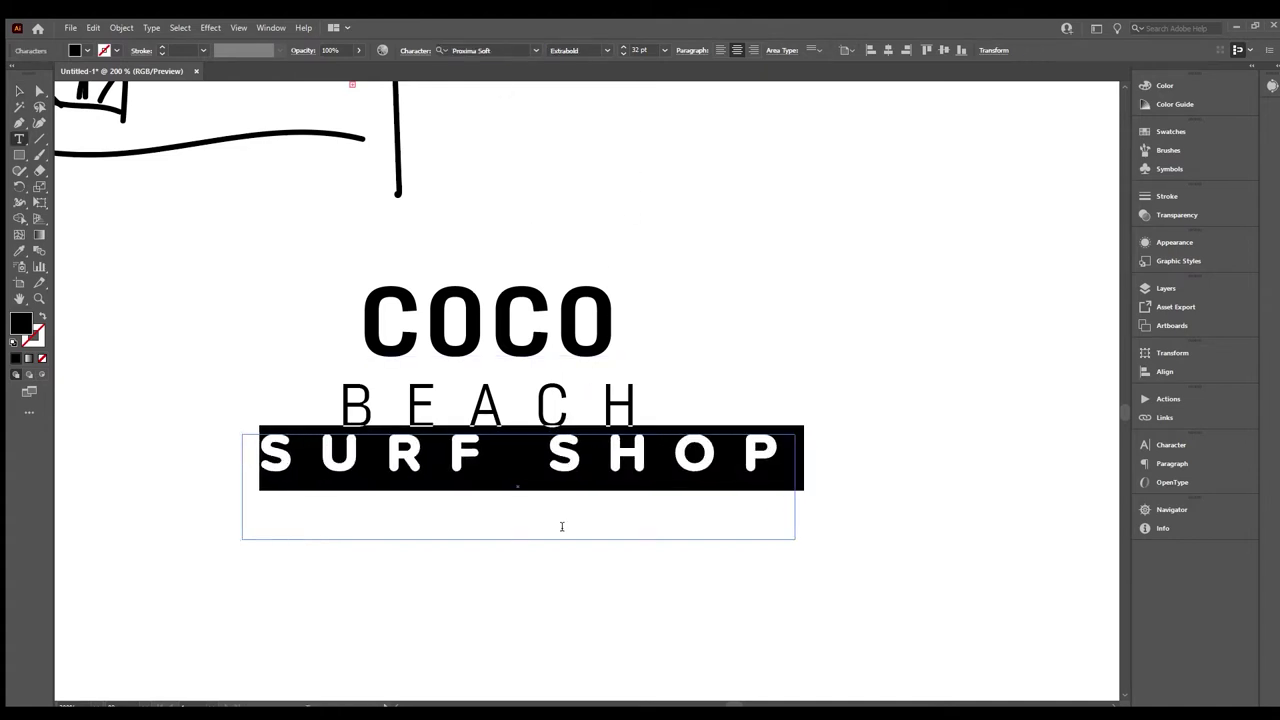
Place SURF SHOP as a centred third line of the COCO BEACH text block
key(Escape)
click(18, 91)
drag(500, 455, 500, 487)
drag(238, 486, 722, 486)
key(BackSpace)
click(602, 410)
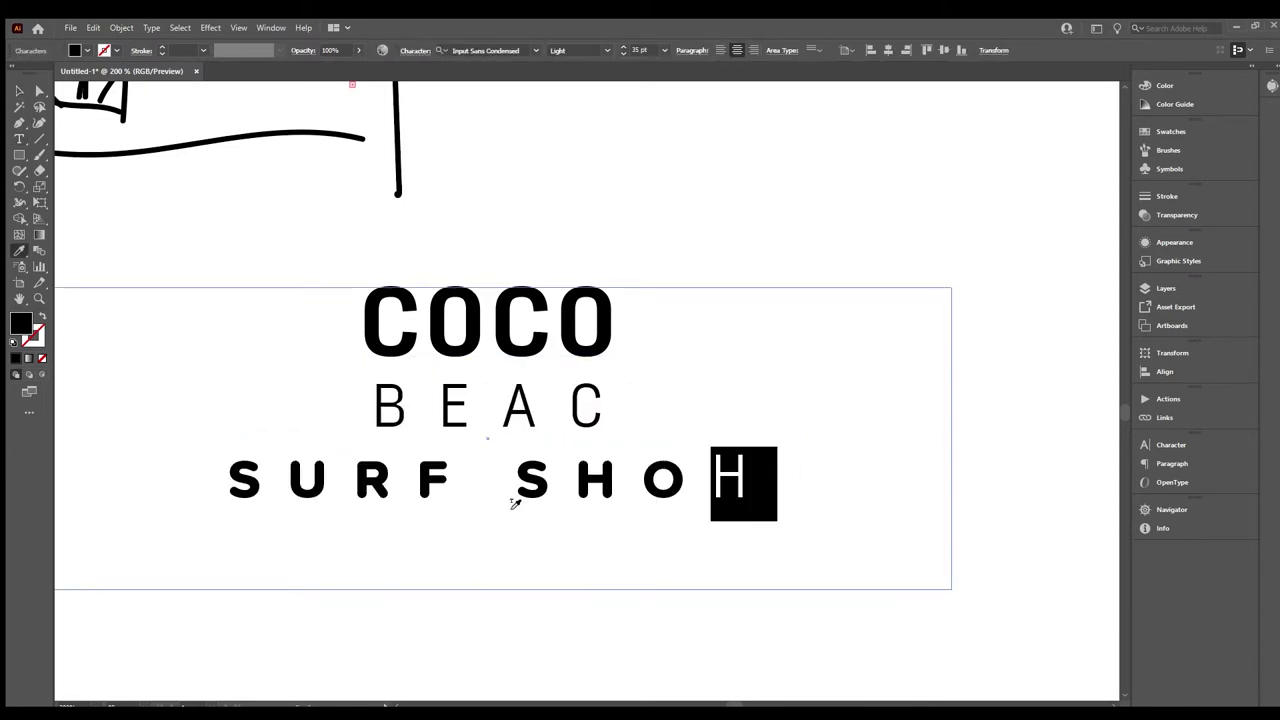
Correct the misplaced last letters so the lower two lines read BEACH and SURF SHOP
key(ctrl+1)
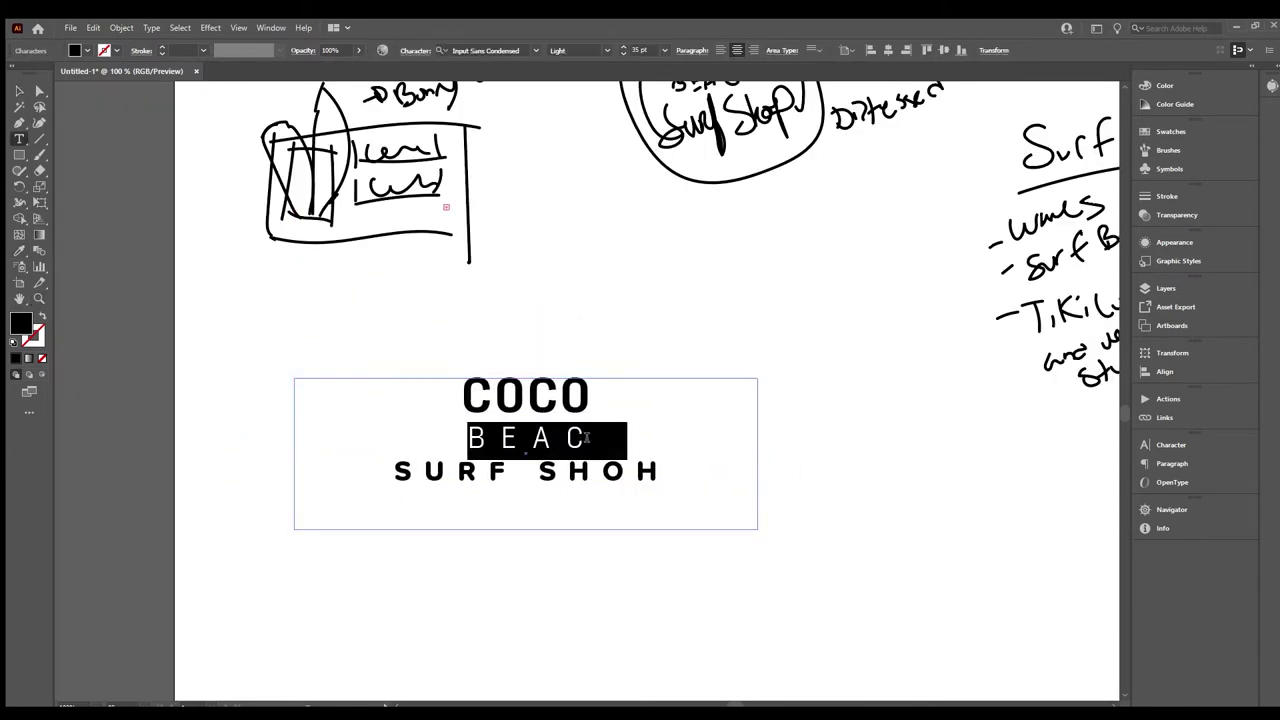
key(Down)
key(Delete)
text(P)
key(Escape)
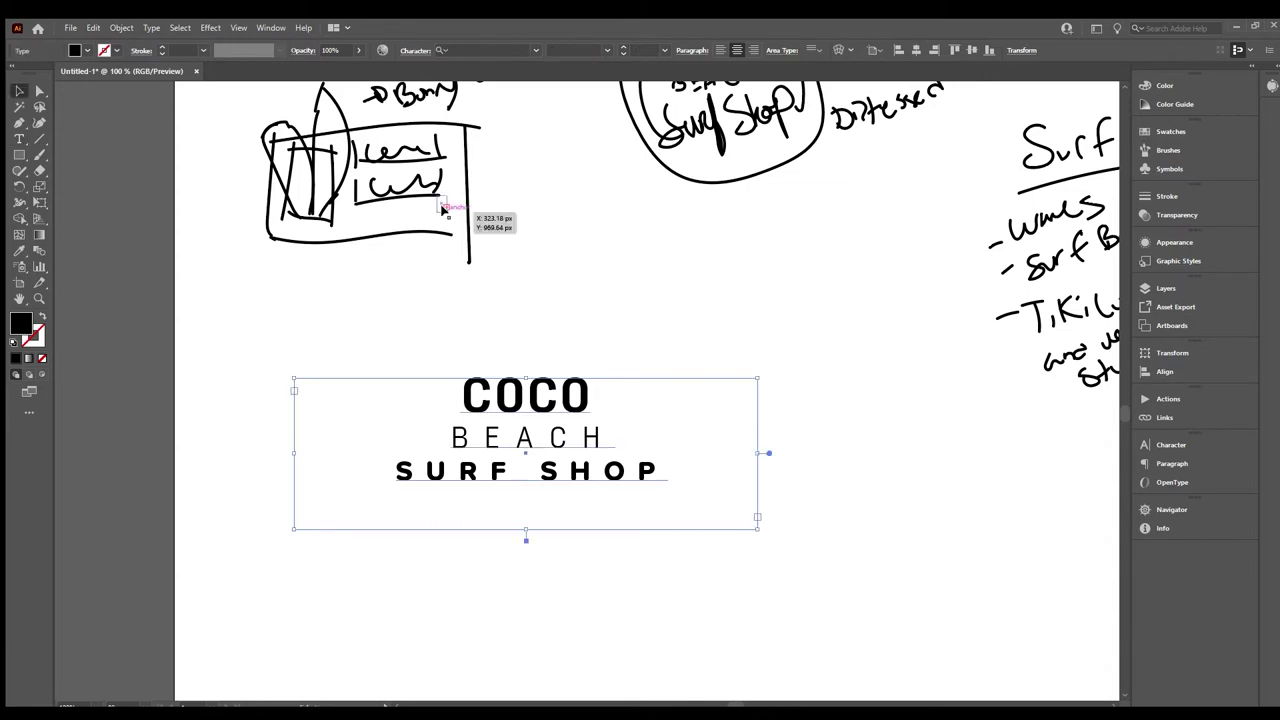
Draw two concentric outlined circles beside the three-line text, the inner one about 172 px across
click(228, 379)
key(l)
drag(680, 322, 826, 466)
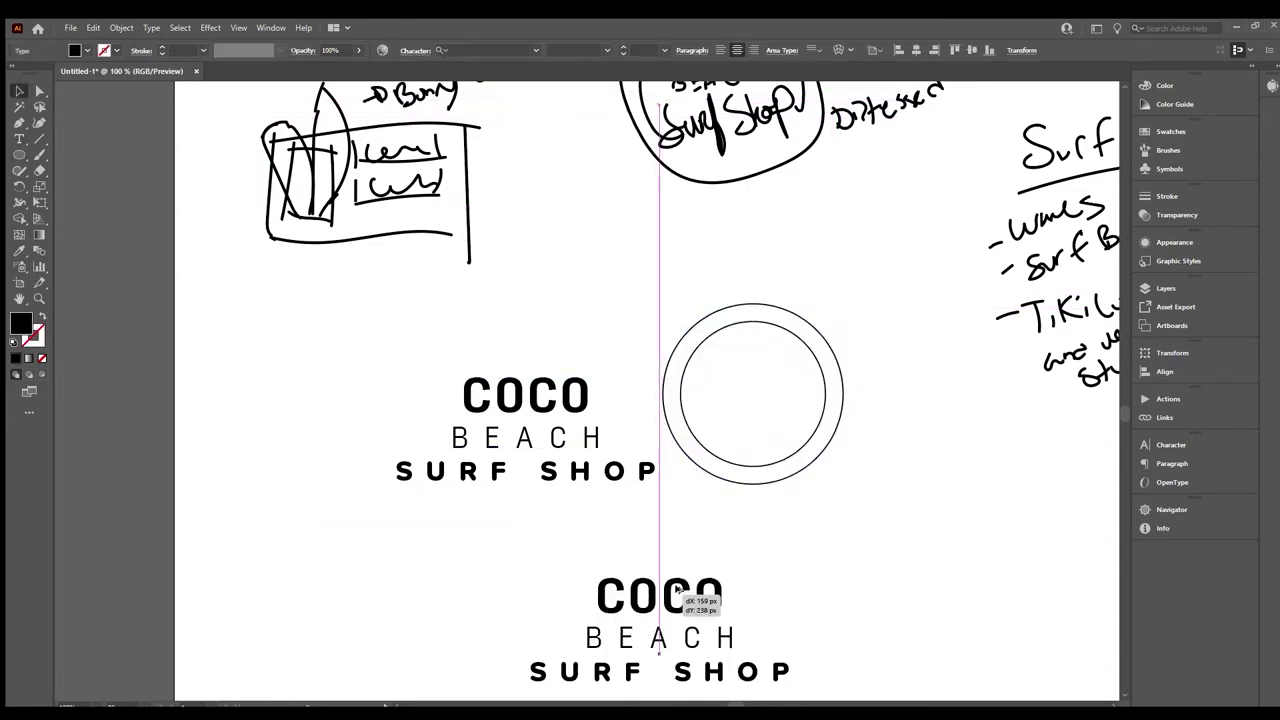
Place a copy of the COCO BEACH lettering inside the circles, with SURF SHOP separated into its own text
drag(692, 587, 843, 398)
key(t)
triple_click(747, 461)
key(Escape)
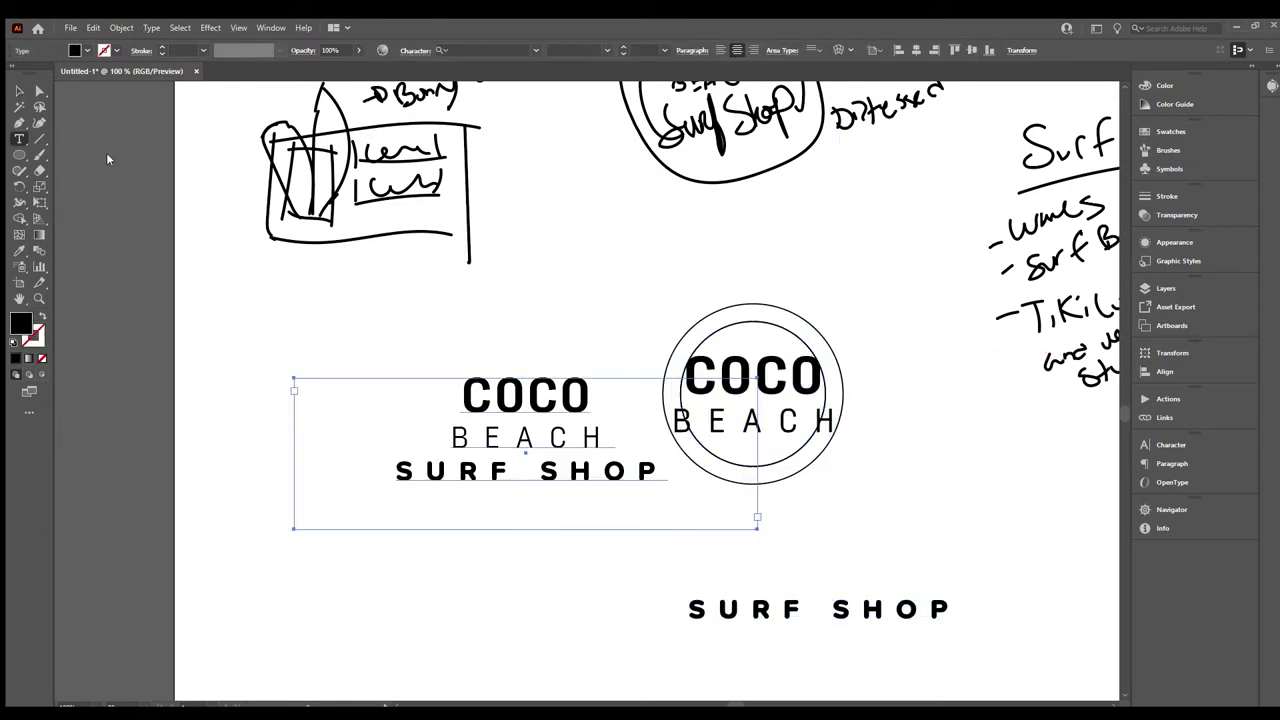
Create type on a circle's path for SURF SHOP and adjust its placement around the circle
click(762, 461)
key(Escape)
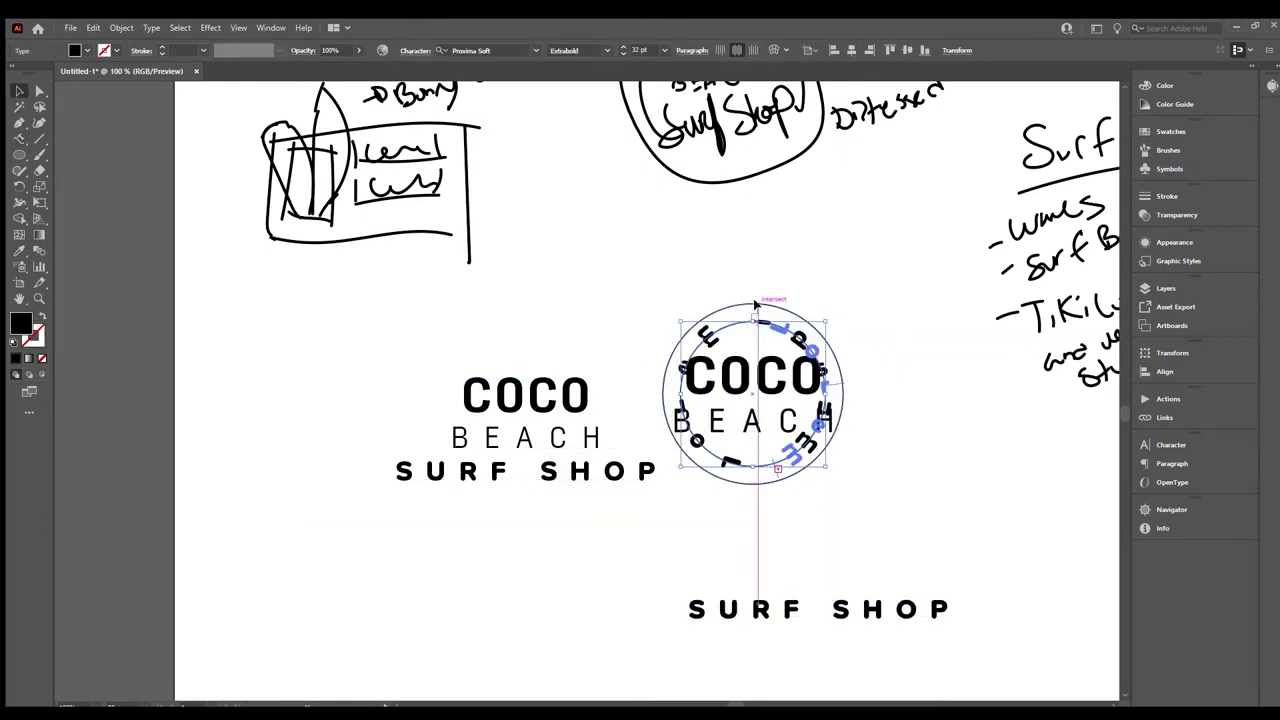
drag(722, 297, 842, 420)
key(ctrl+z)
key(ctrl+z)
key(ctrl+shift+z)
key(ctrl+shift+z)
drag(688, 458, 835, 448)
key(ctrl+z)
key(ctrl+z)
key(ctrl+shift+z)
key(ctrl+shift+z)
Fit SURF SHOP along the lower arc between the two circles and reduce it to 26 pt
drag(731, 288, 840, 400)
key(ctrl+shift+comma)
key(ctrl+shift+comma)
key(ctrl+shift+comma)
key(ctrl+shift+comma)
key(ctrl+shift+comma)
key(ctrl+shift+comma)
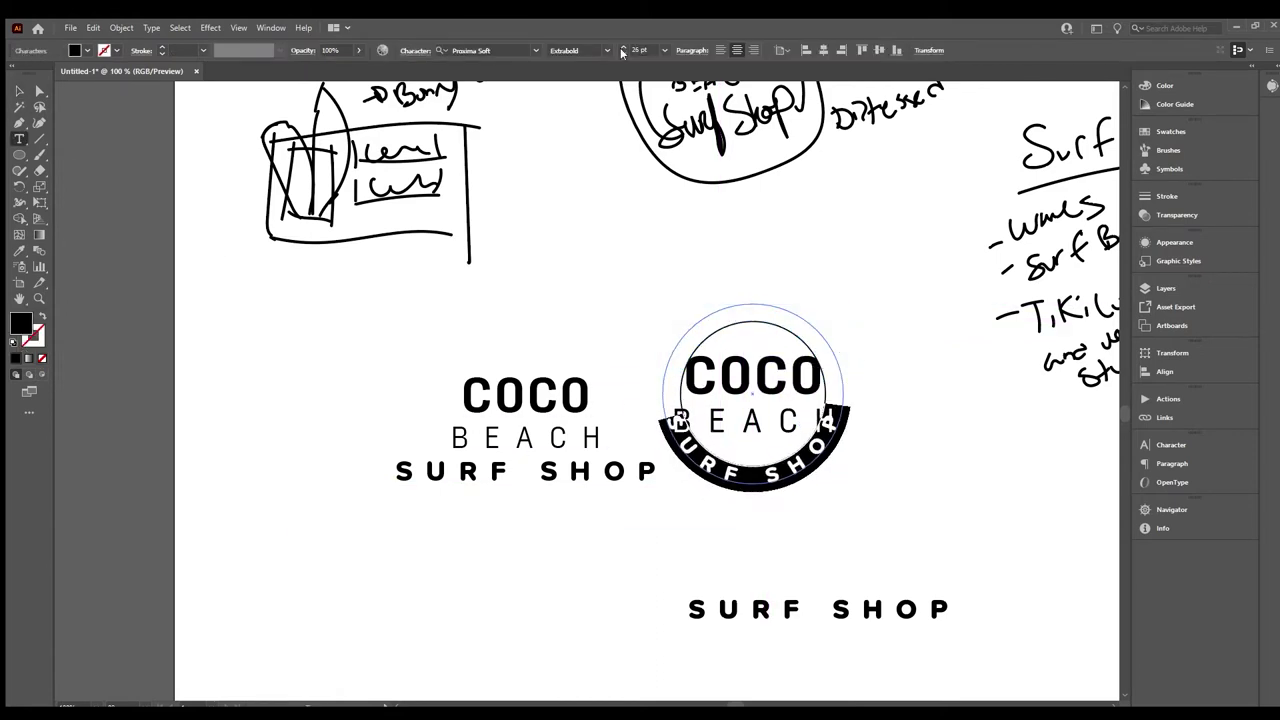
Duplicate the inner circle in place and enlarge the copy to 227 px across around the badge
click(760, 322)
drag(292, 532, 674, 374)
click(826, 341)
click(824, 338)
key(ctrl+c)
key(ctrl+f)
drag(826, 321, 849, 298)
Turn the large circle into a green ring behind the lettering by cutting out the 172 px inner circle
click(753, 327)
click(752, 322)
click(938, 420)
key(ctrl+z)
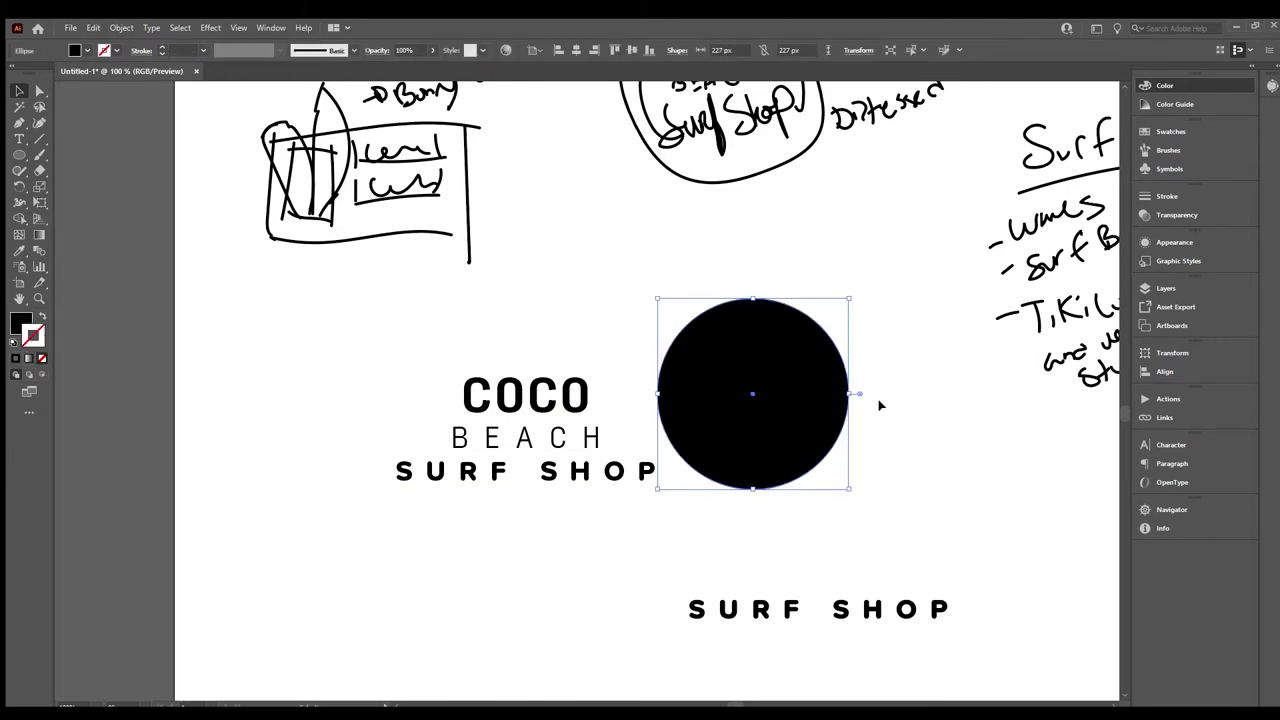
key(ctrl+z)
key(ctrl+z)
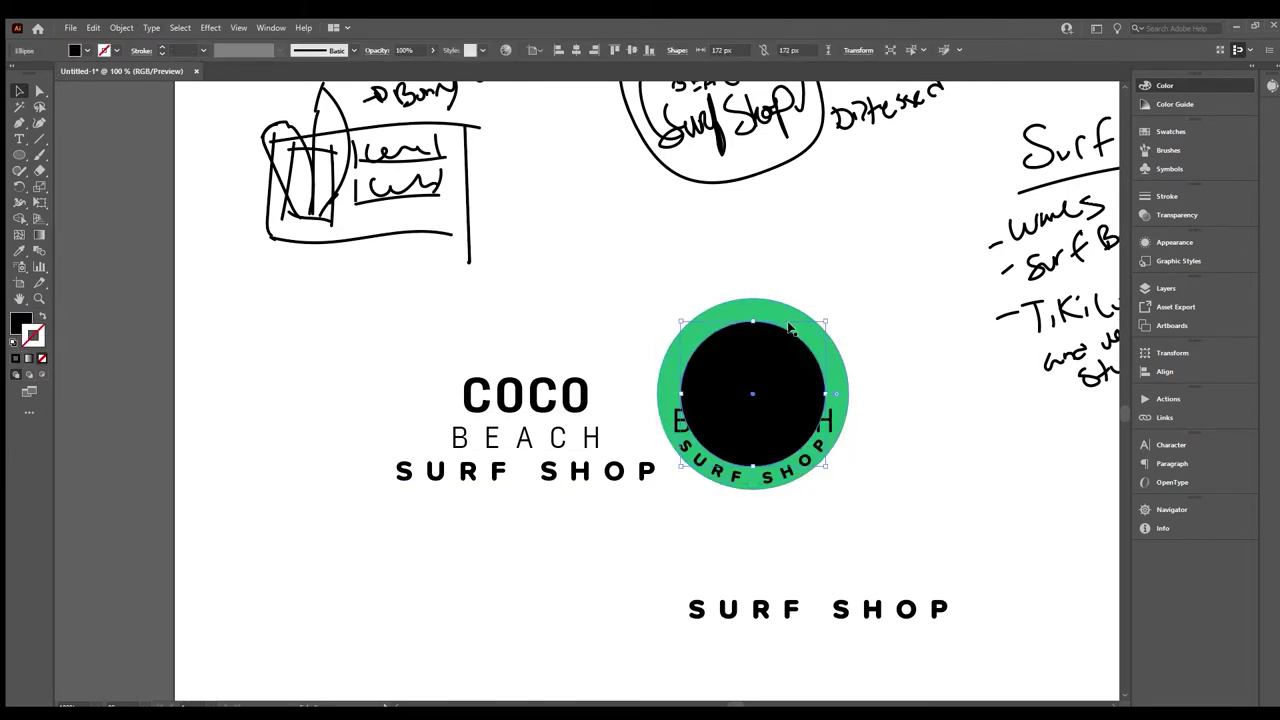
click(886, 217)
key(ctrl+z)
click(953, 392)
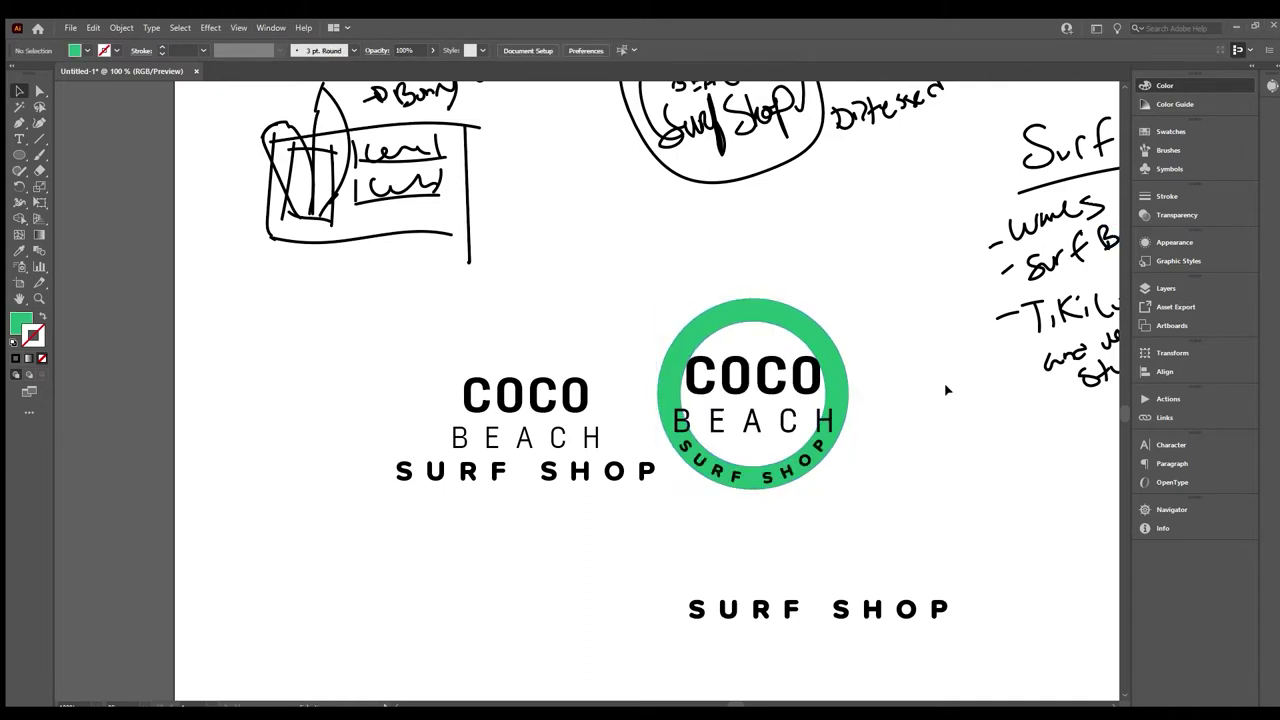
Draw a green rectangle 274 by 91 px across the ring's middle and keep a spare copy of the artwork
drag(640, 355, 871, 433)
key(v)
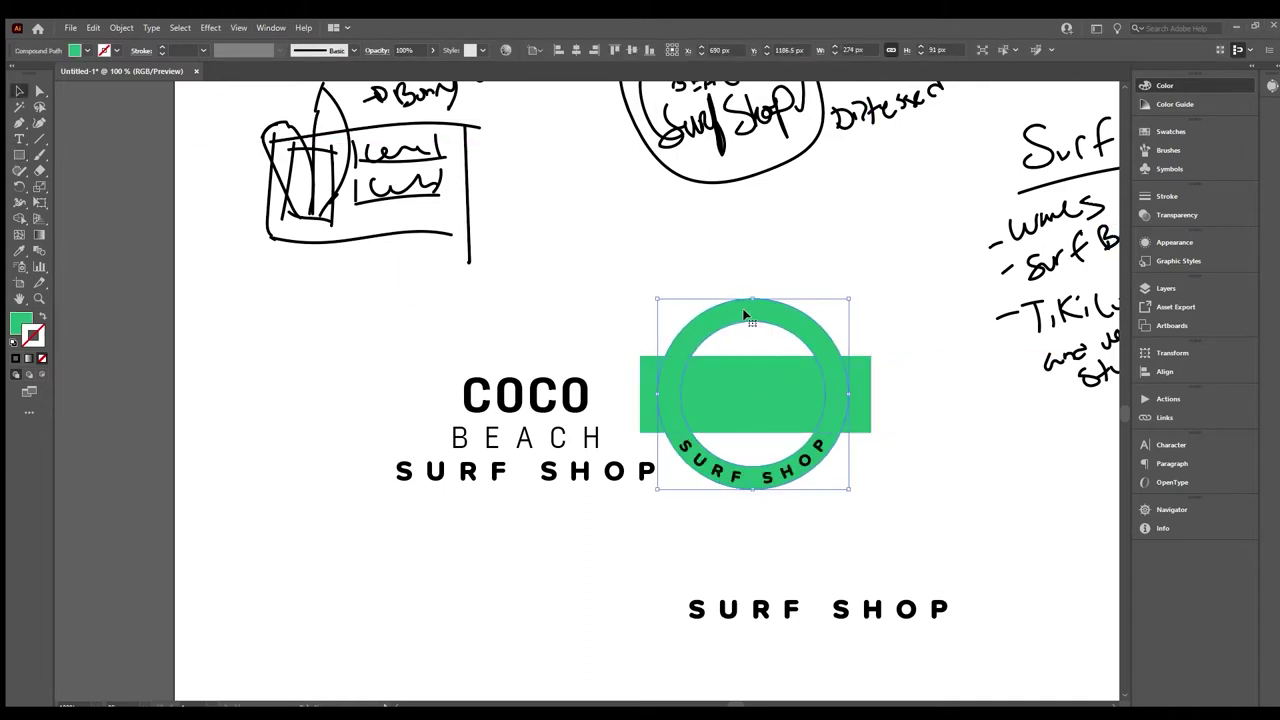
drag(711, 251, 795, 340)
key(ctrl+c)
key(ctrl+v)
Extend the rectangle's height to about 95 px and subtract it from the ring to open a gap behind COCO BEACH
click(748, 430)
key(ctrl+equal)
key(ctrl+equal)
key(ctrl+equal)
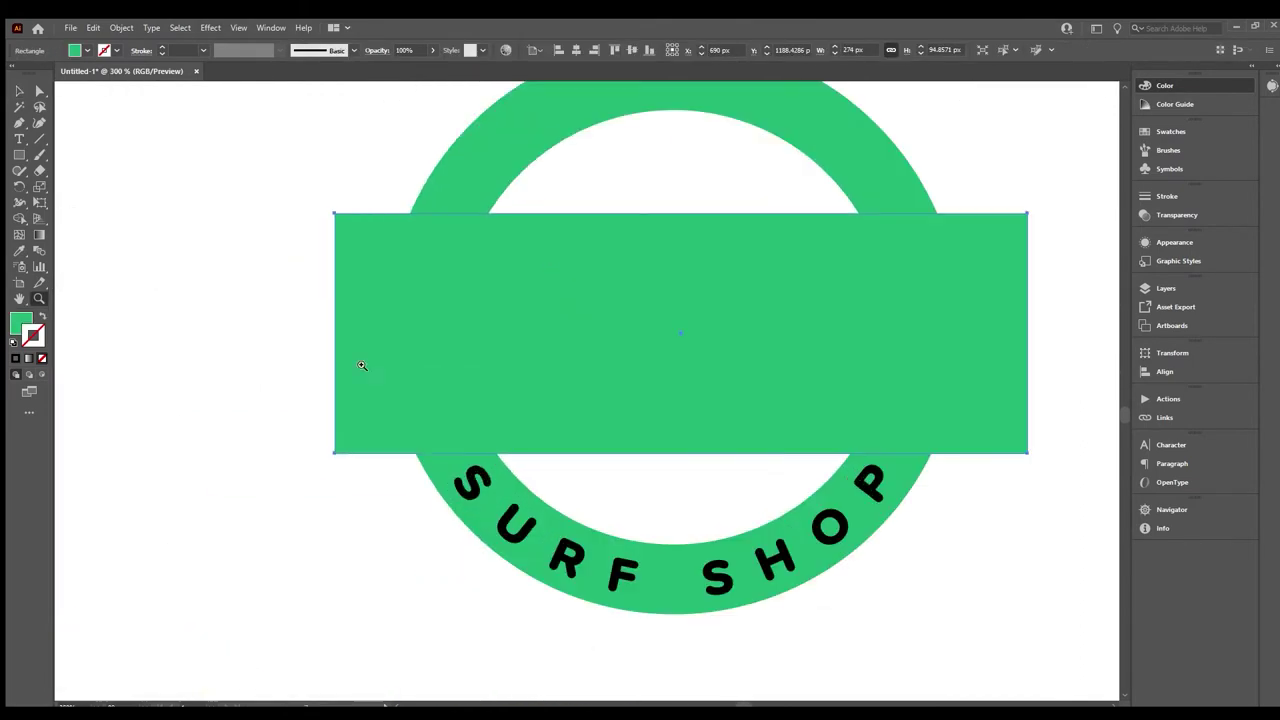
click(893, 225)
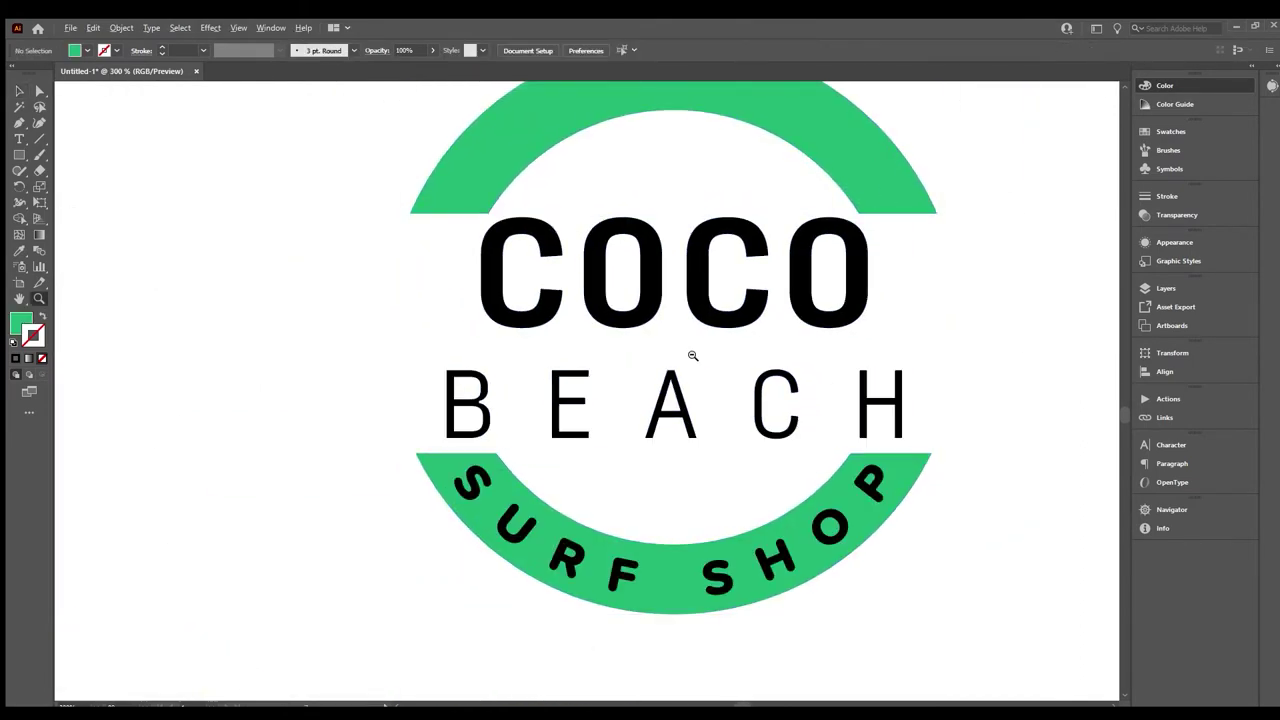
Isolate the COCO BEACH group inside the split ring and adjust the COCO lettering
key(ctrl+1)
scroll(728, 489, down, 2)
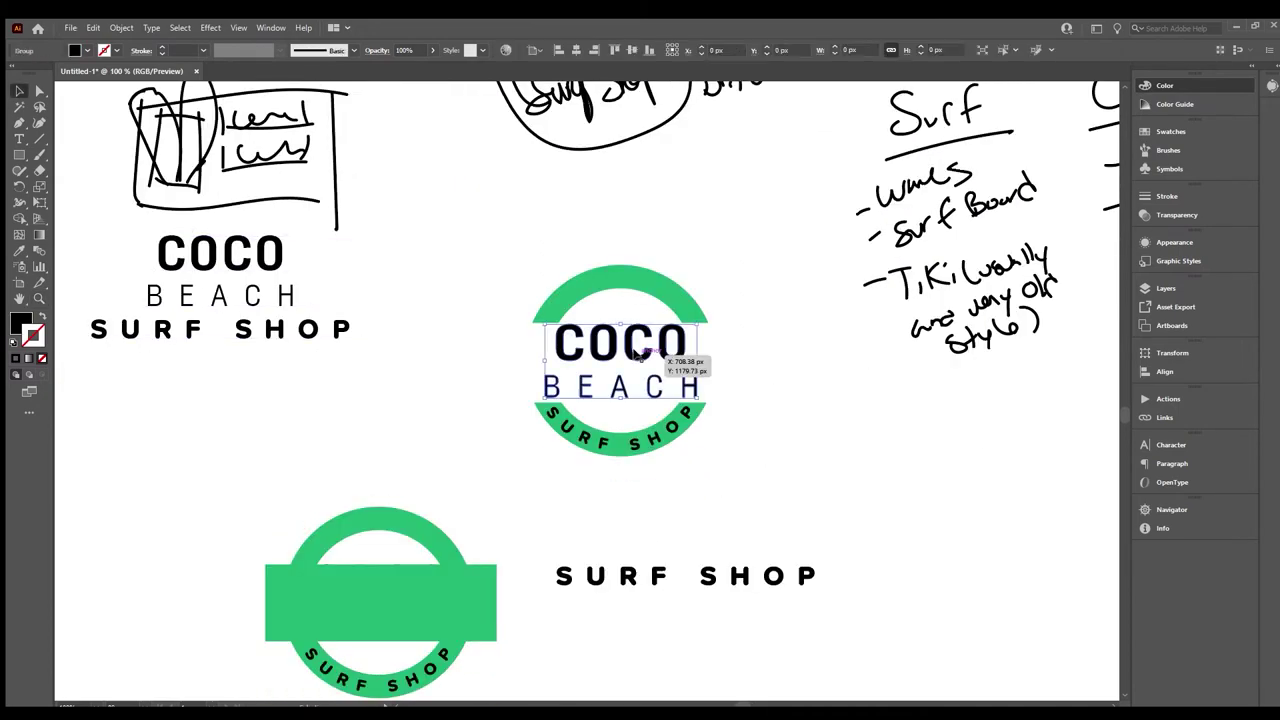
double_click(636, 352)
drag(636, 352, 700, 357)
key(Escape)
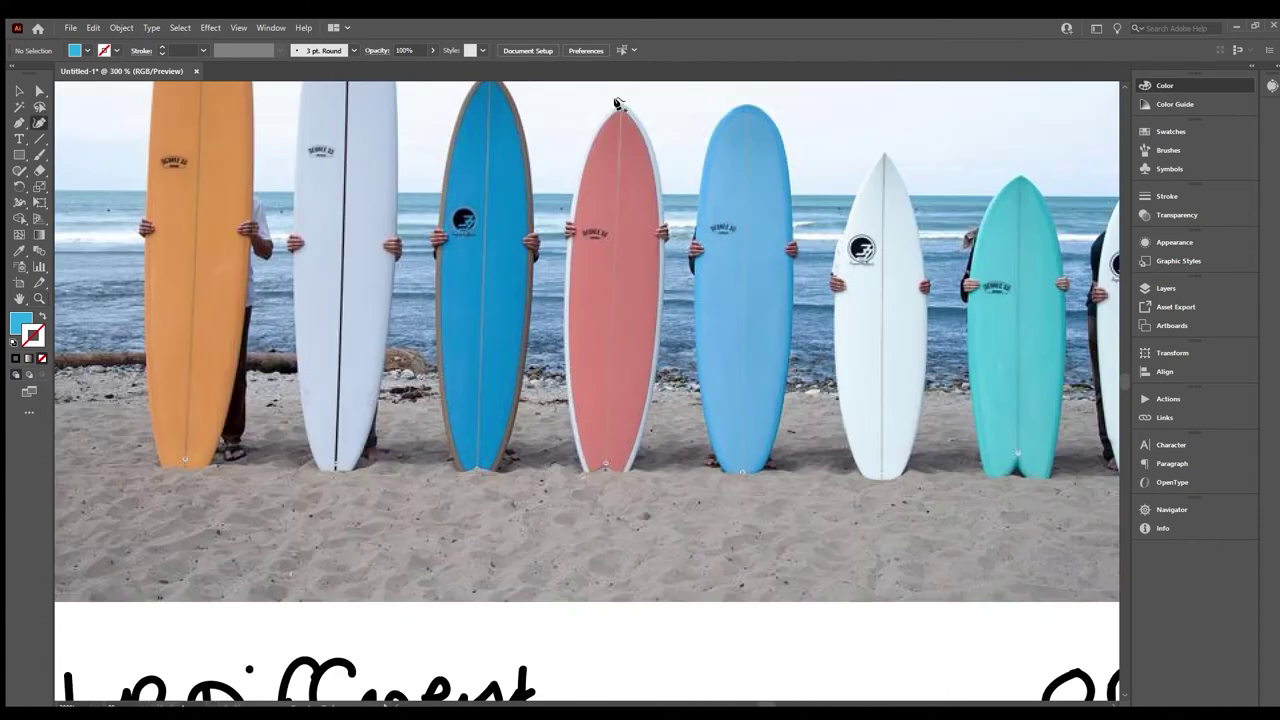
Trace the red surfboard in the photo as a closed blue Curvature shape, about 43 by 154 px
click(617, 103)
click(584, 148)
click(562, 293)
click(600, 490)
click(662, 296)
click(653, 146)
click(617, 103)
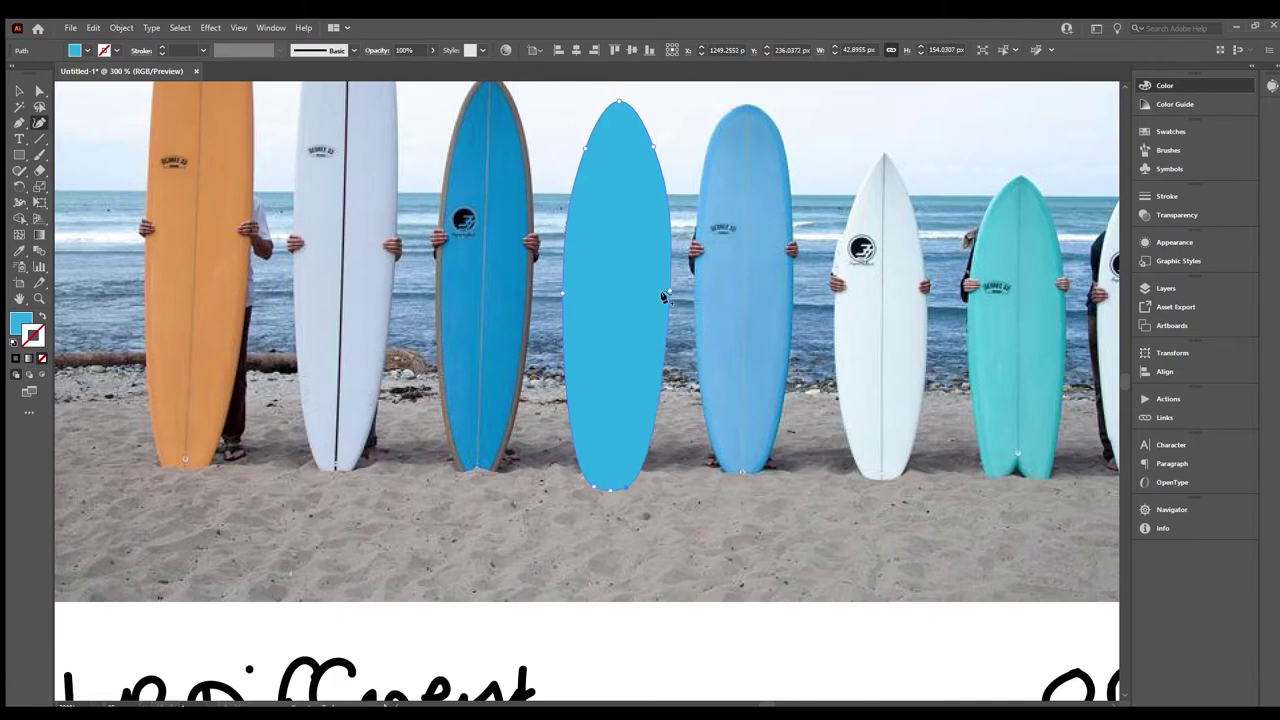
Scale the horizontal surfboard beneath BEACH to about 78 by 22 px and place a copy above COCO
key(v)
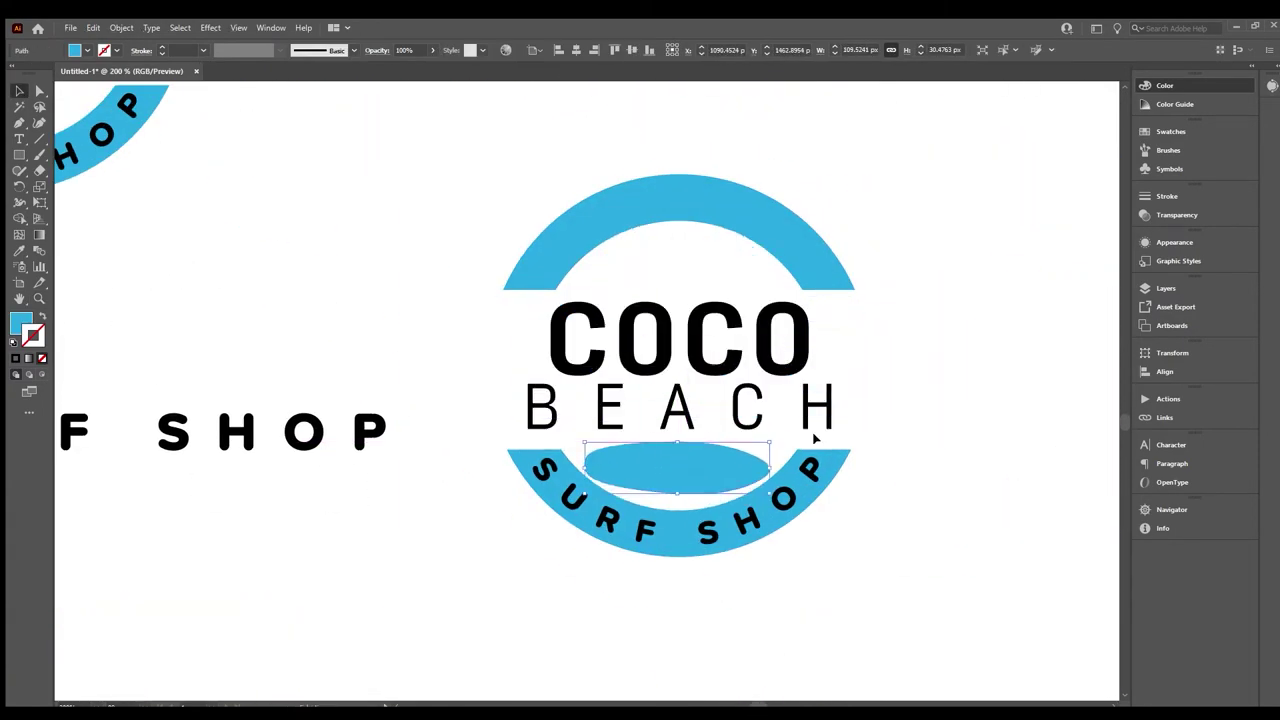
drag(770, 467, 749, 500)
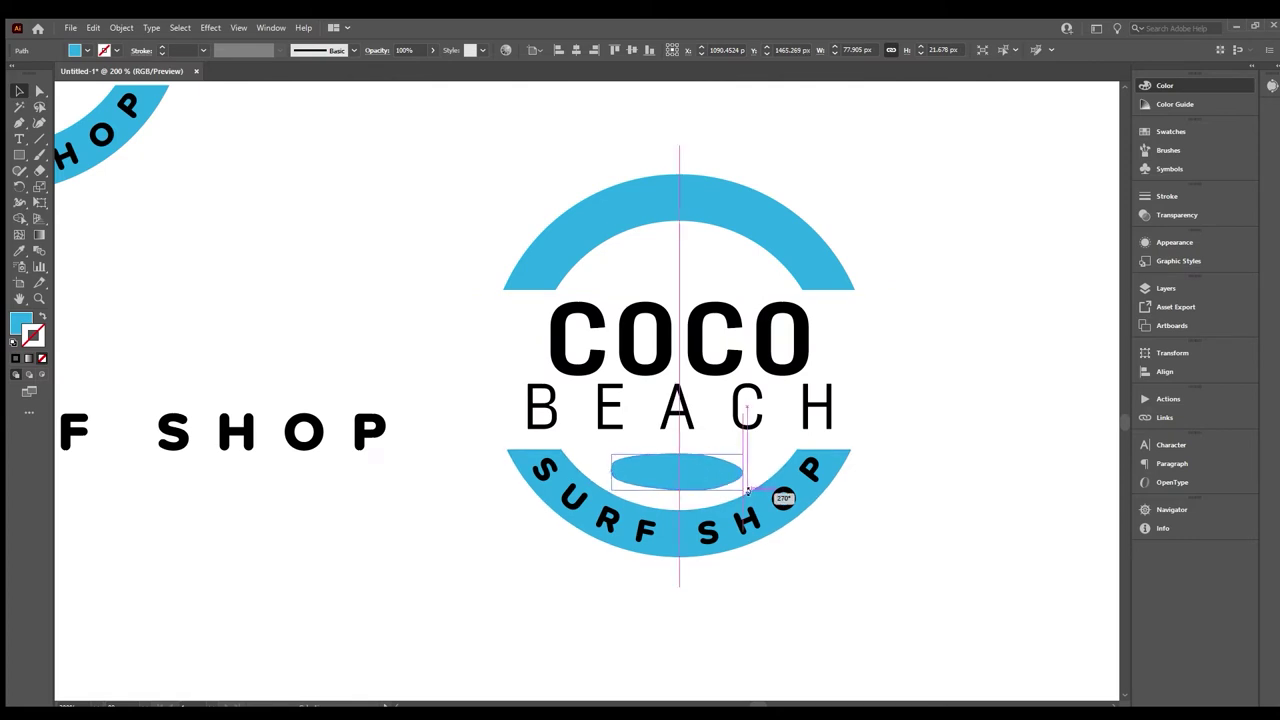
click(680, 494)
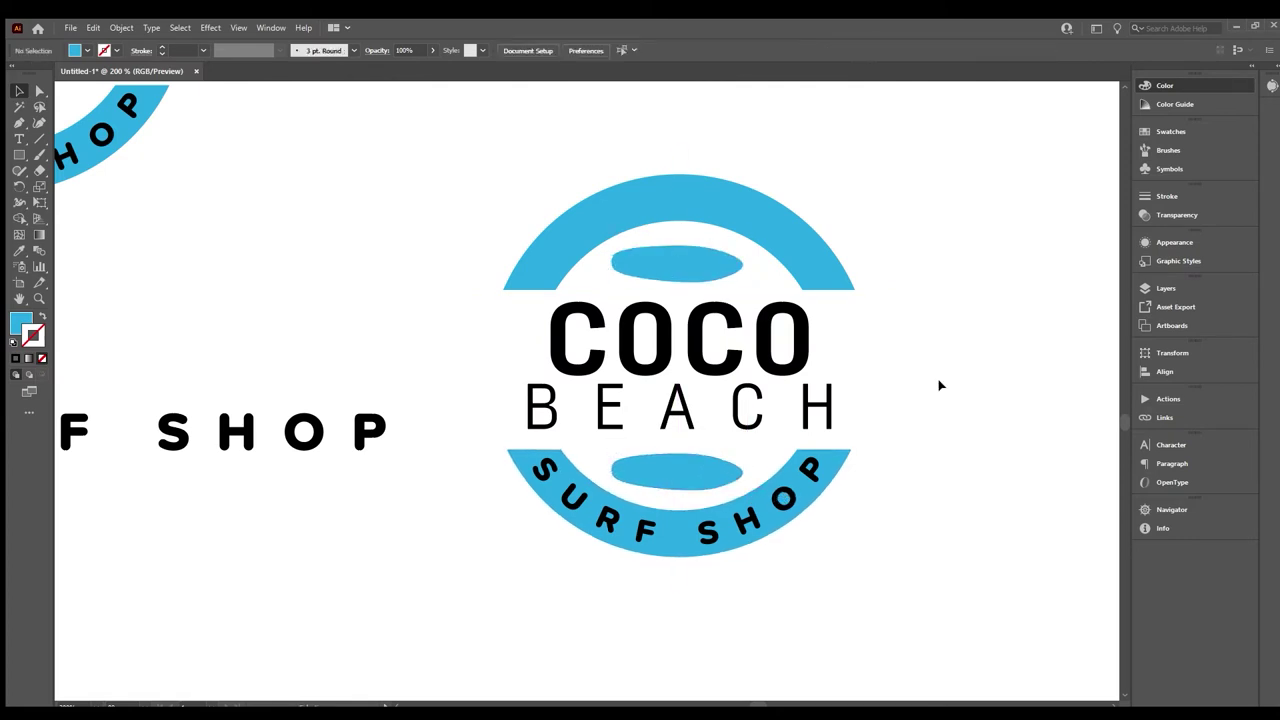
Try to reflect the surfboard above COCO end to end
click(677, 264)
key(r)
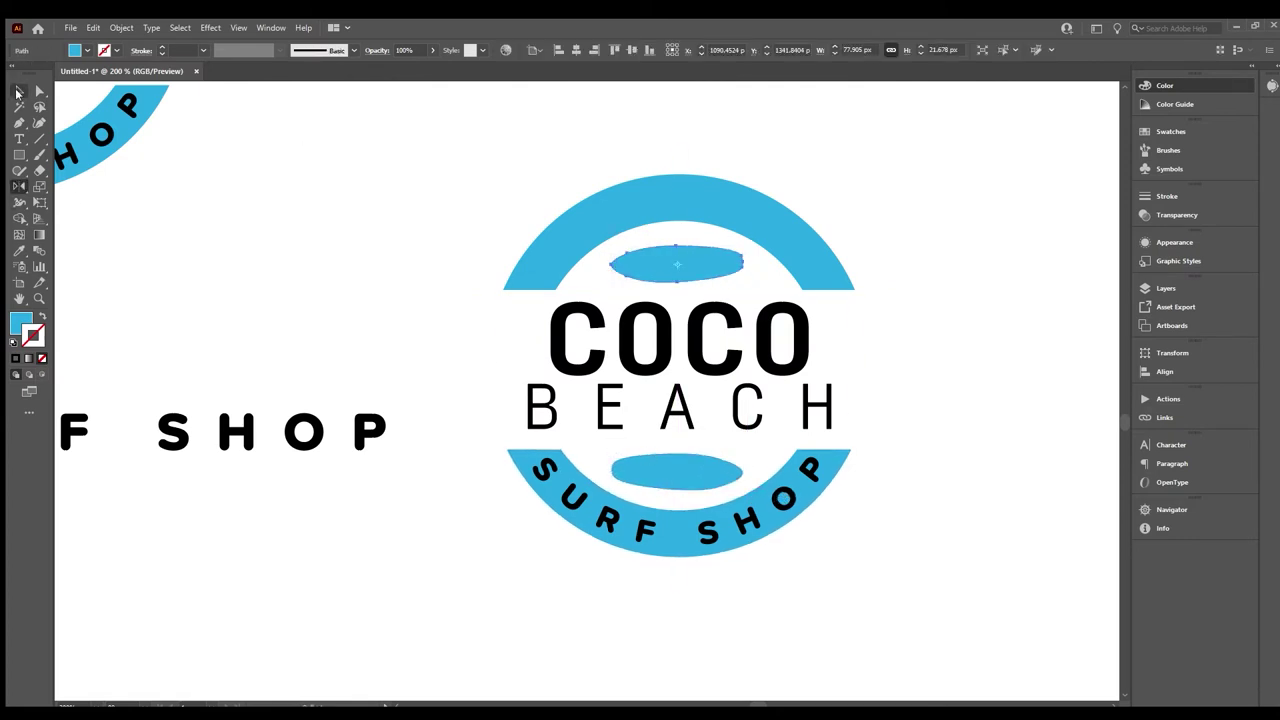
drag(677, 286, 852, 468)
key(ctrl+shift+a)
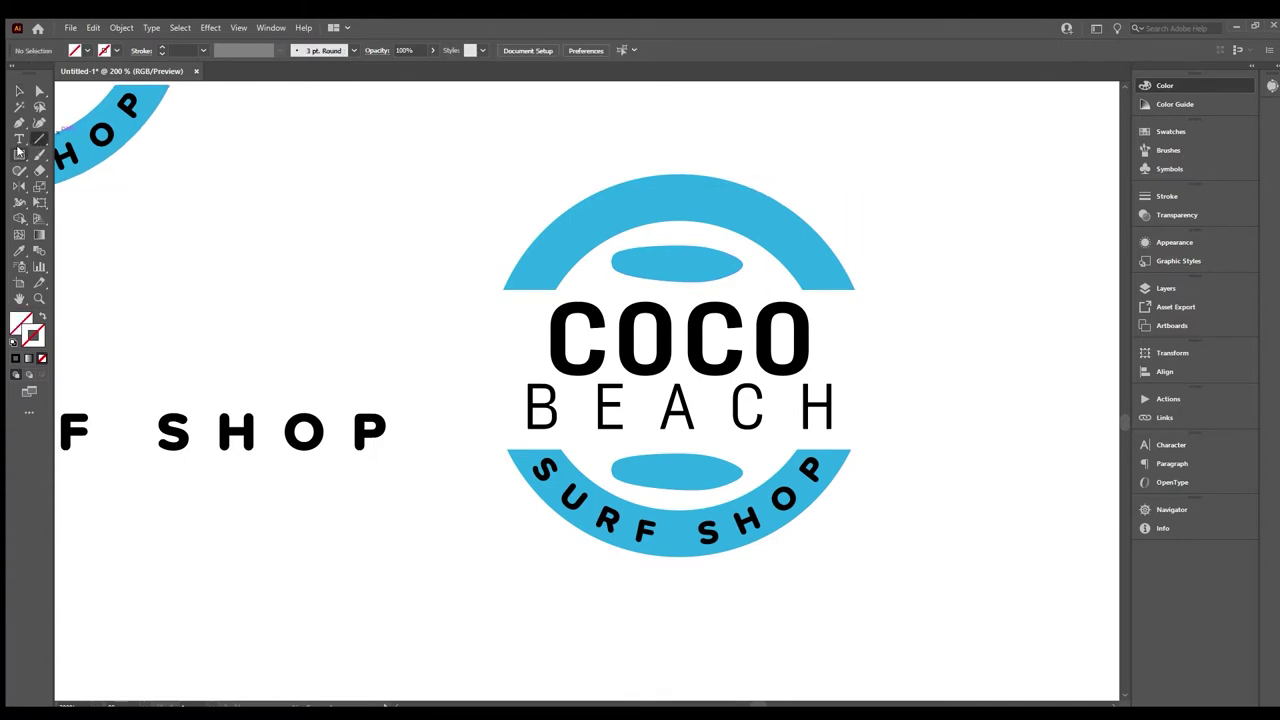
Draw thin centre-line rectangles lengthwise across both surfboards, the upper one about 82 by 1.2 px
scroll(758, 201, up, 3)
key(m)
drag(310, 393, 722, 396)
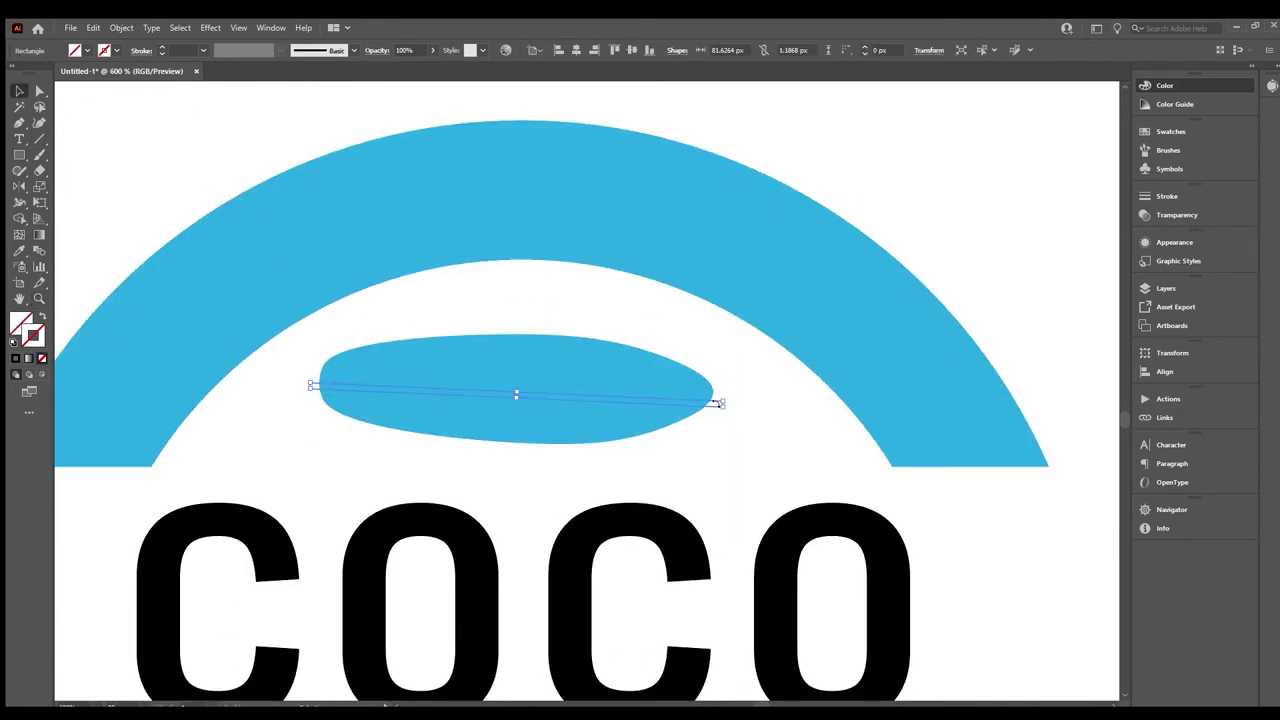
key(ctrl+shift+a)
scroll(717, 623, down, 5)
drag(318, 612, 714, 614)
key(ctrl+shift+a)
Select the whole badge group with the ring, lettering and both surfboards
key(z)
key(ctrl+minus)
key(ctrl+minus)
key(ctrl+minus)
key(ctrl+minus)
click(539, 422)
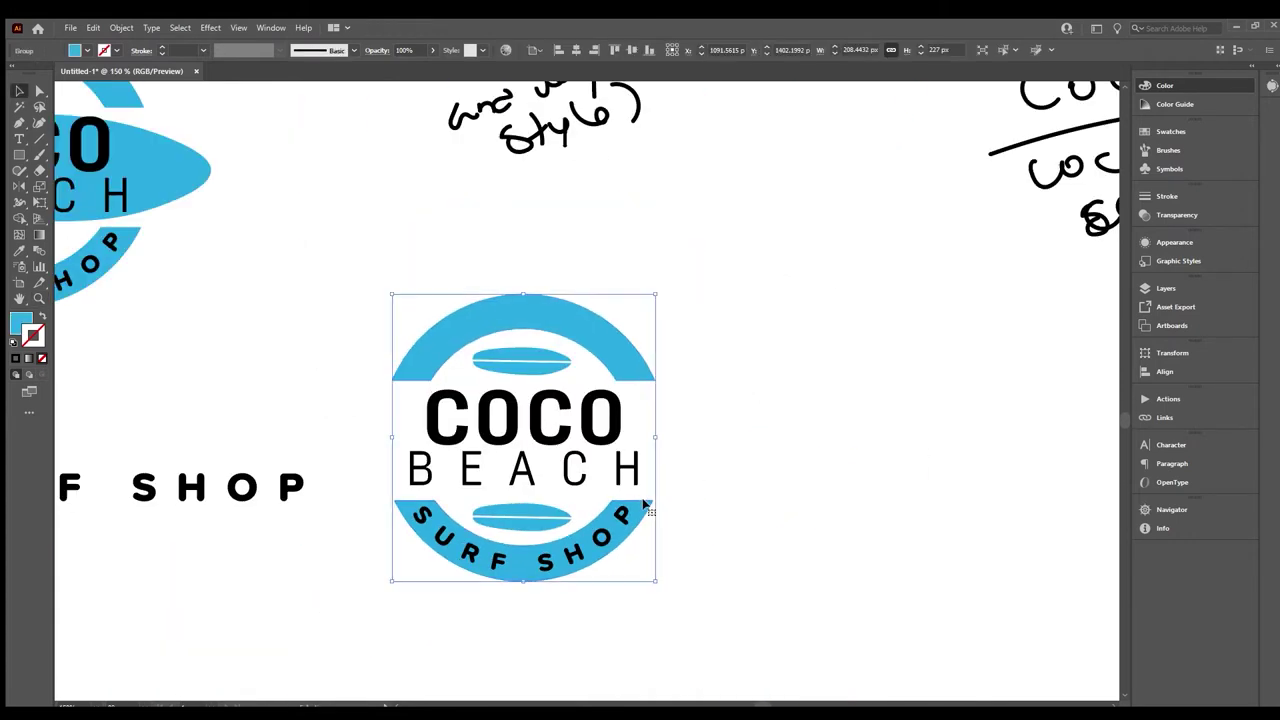
Nudge a single anchor point of the badge artwork slightly
key(ctrl+plus)
key(ctrl+plus)
key(ctrl+shift+a)
key(a)
scroll(568, 345, up, 3)
click(686, 400)
drag(709, 249, 717, 251)
key(ctrl+shift+a)
key(z)
scroll(593, 360, down, 3)
scroll(593, 360, down, 3)
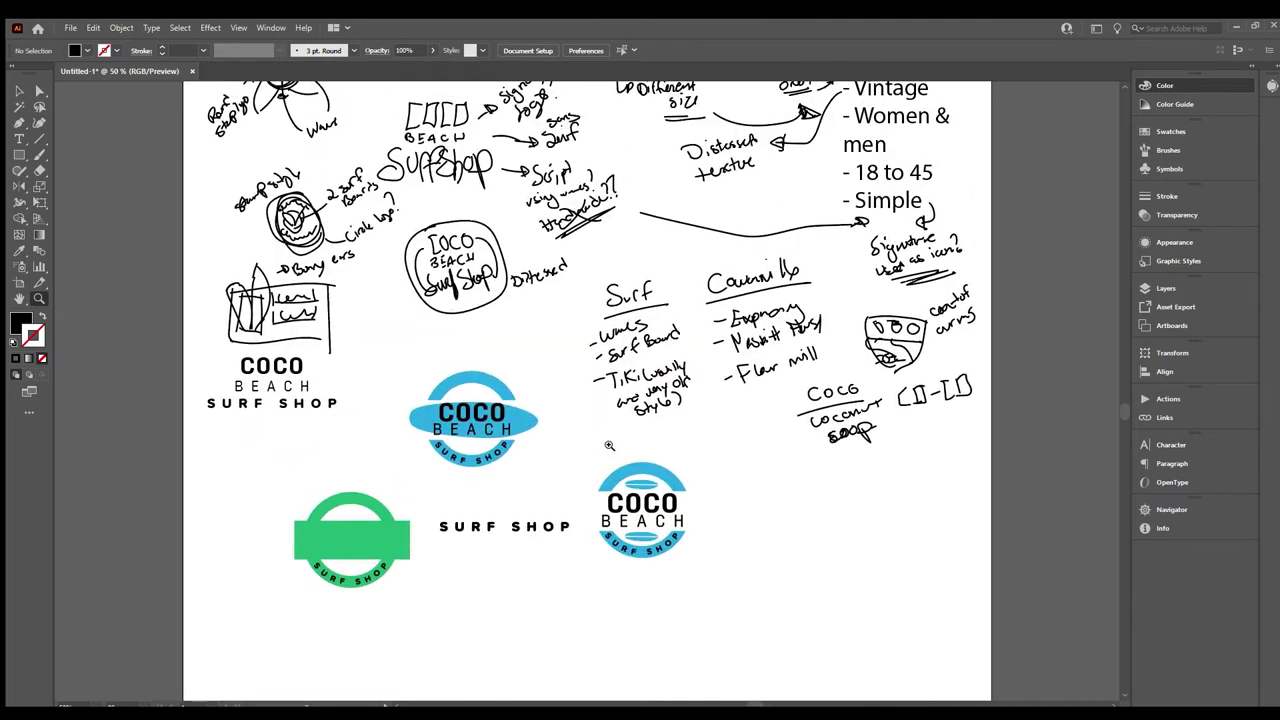
Place a copy of the stacked COCO BEACH SURF SHOP lettering beside the badge with the two surfboards
drag(606, 449, 886, 457)
key(ctrl+shift+a)
scroll(631, 381, up, 3)
Copy the two-surfboard badge to the space below it and delete the copy's upper surfboard and both ring halves
key(v)
click(577, 271)
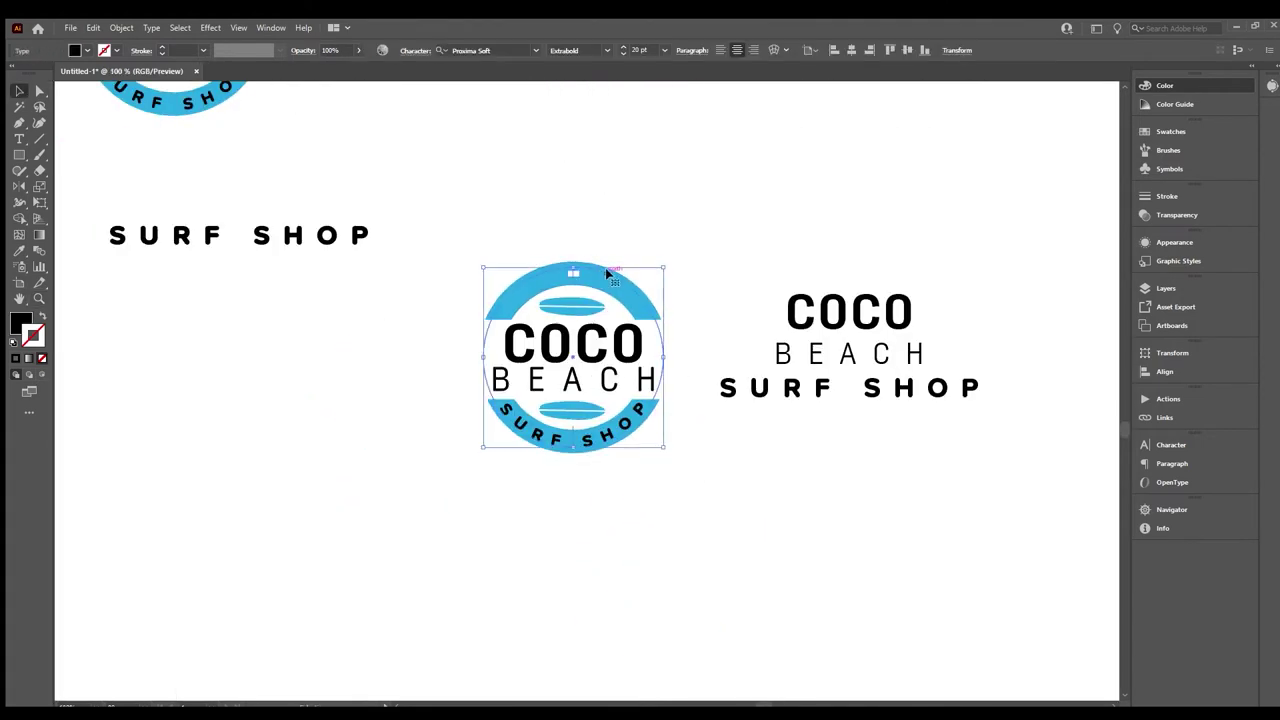
drag(573, 300, 815, 490)
key(a)
click(815, 462)
click(18, 92)
key(Delete)
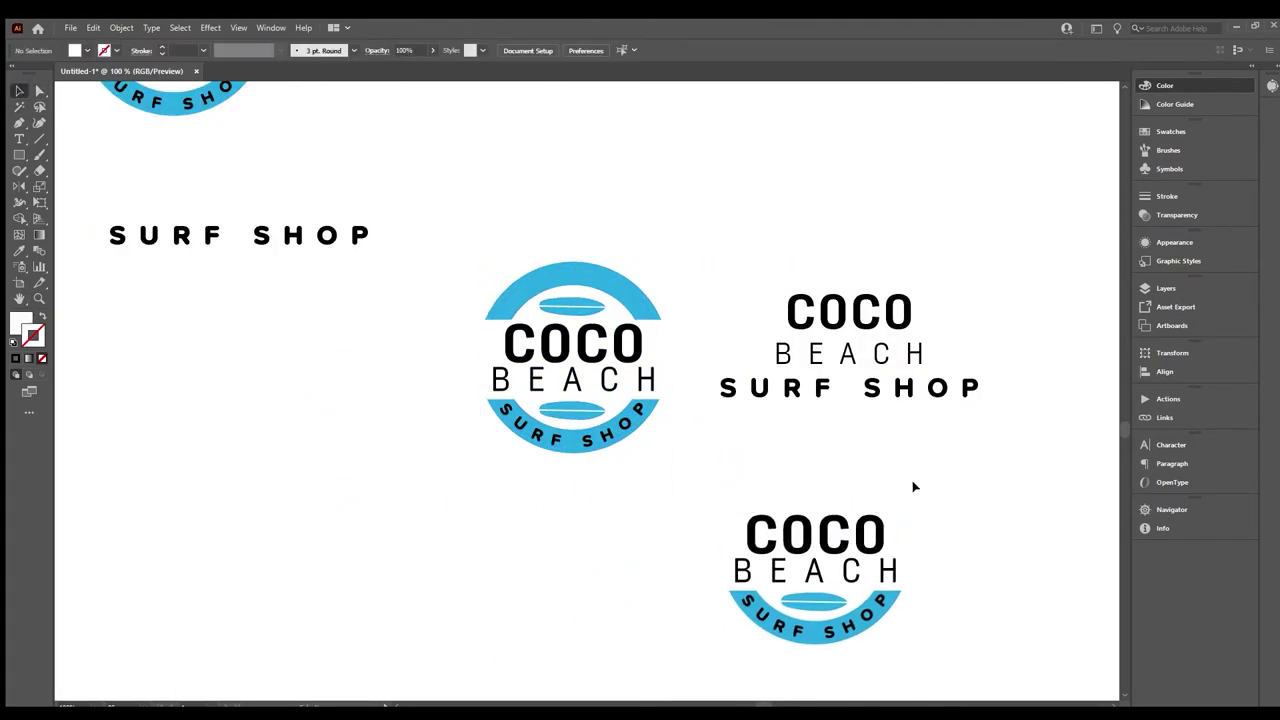
click(897, 597)
key(Delete)
Duplicate the ringless logo beside itself and replace its small surfboard with two large crossed surfboards behind the lettering
scroll(846, 366, down, 3)
drag(767, 469, 1050, 470)
click(989, 477)
click(1007, 251)
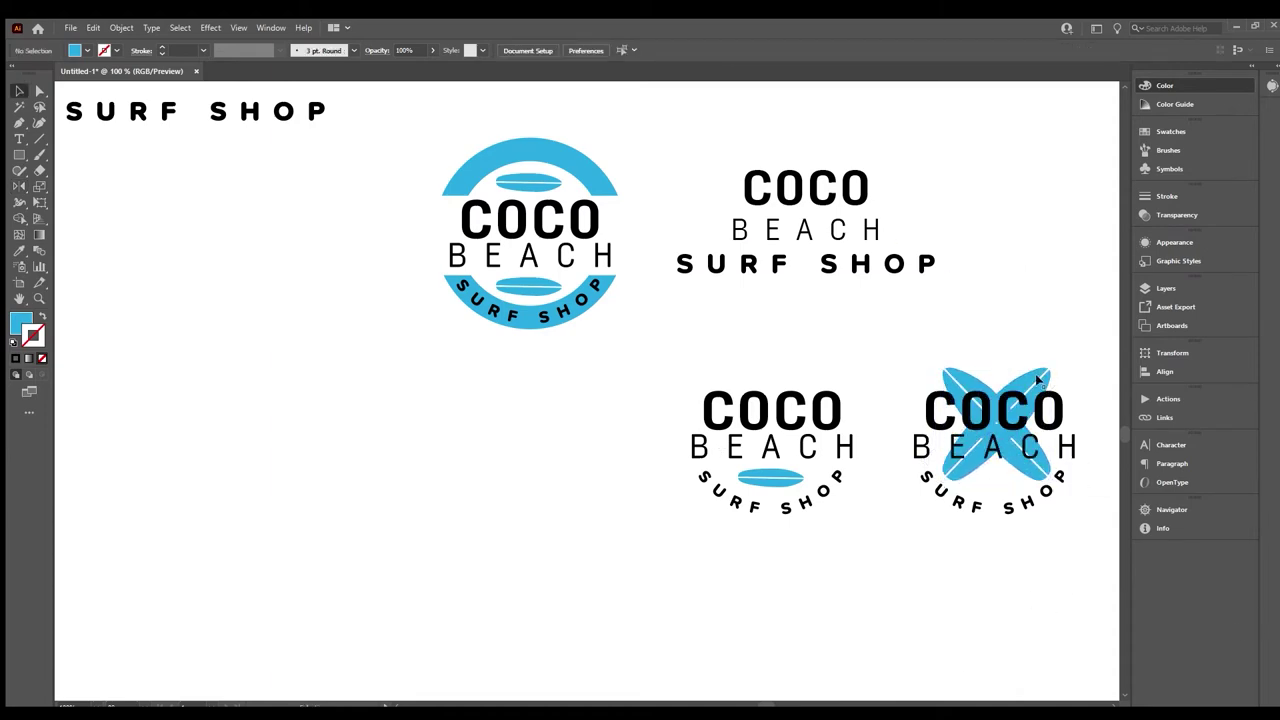
Paint rough grunge texture strokes on the empty pasteboard with an artistic brush and a 33 pt stroke
scroll(1024, 527, down, 5)
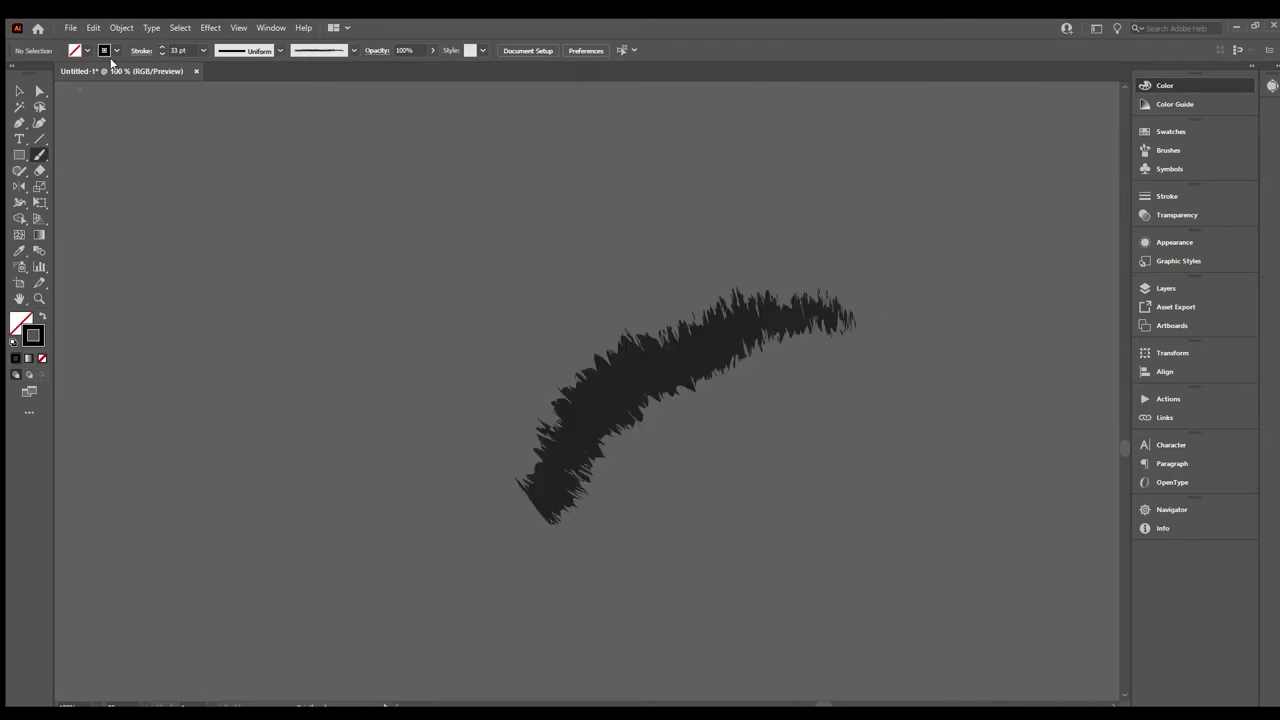
key(v)
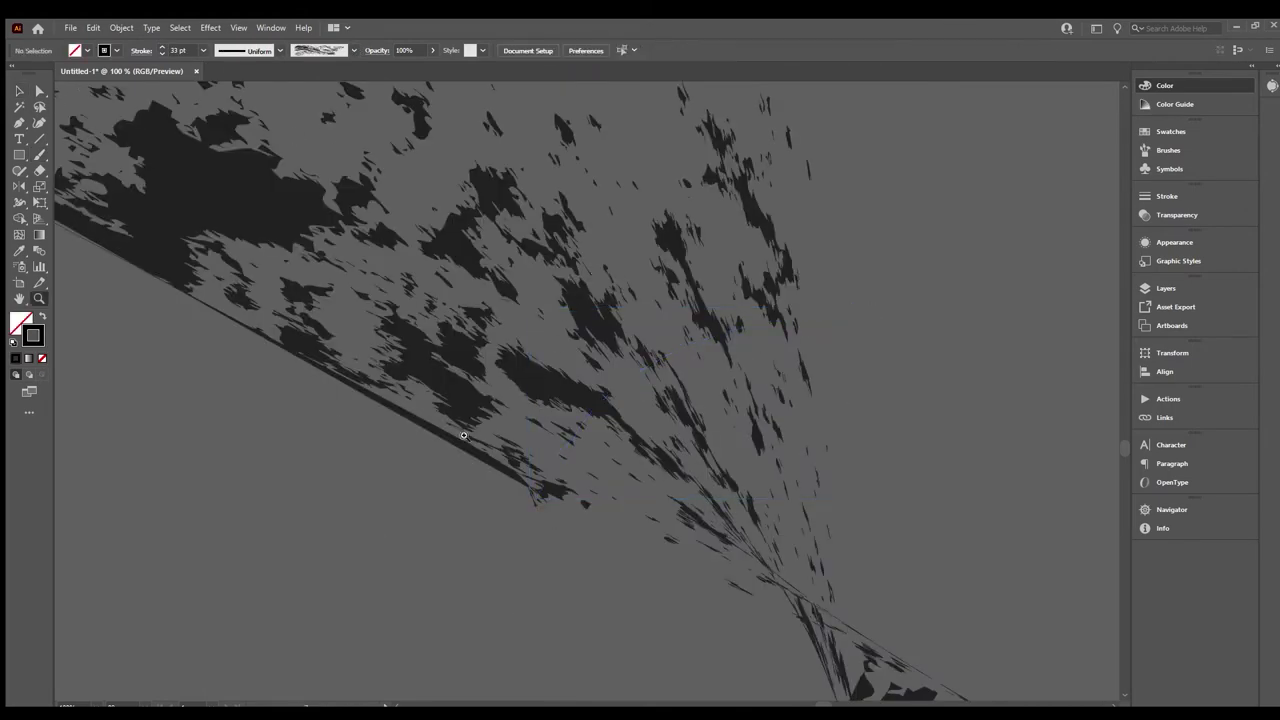
key(ctrl+minus)
key(ctrl+minus)
key(ctrl+minus)
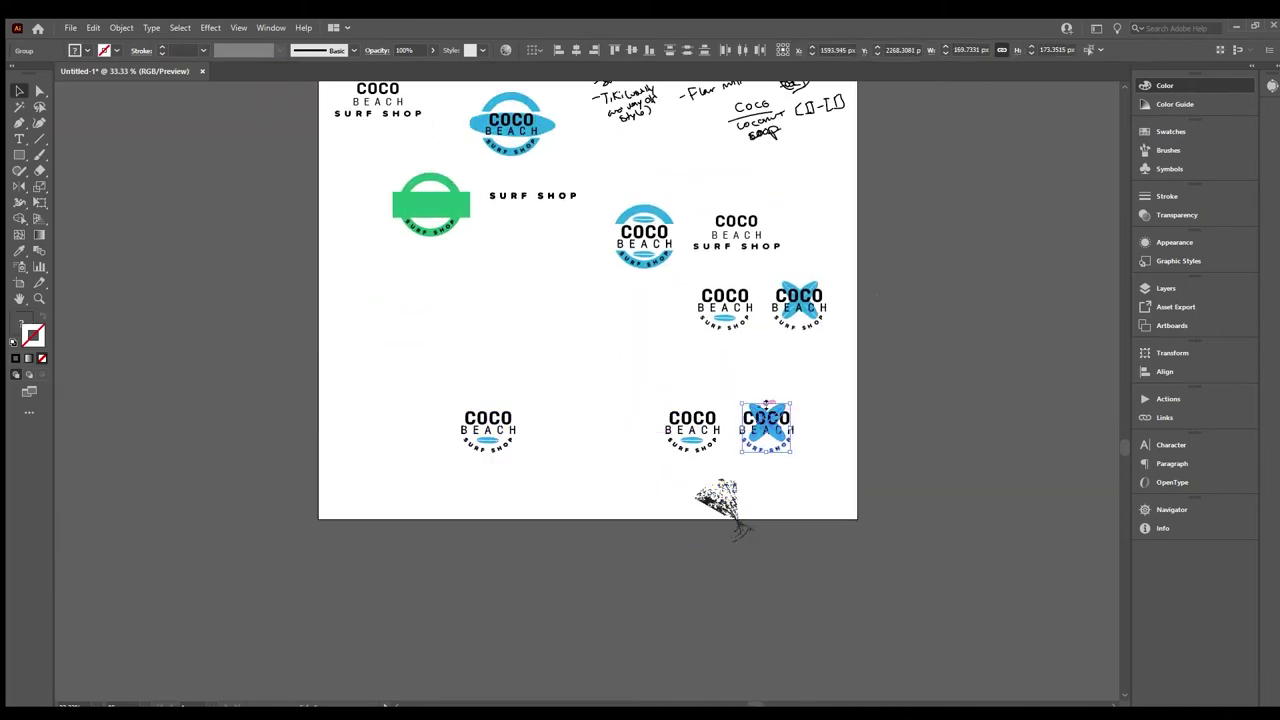
Colour the grunge texture magenta and lay enlarged, rotated copies of it over the single-surfboard logo
click(797, 464)
click(720, 500)
key(ctrl+plus)
key(ctrl+plus)
key(ctrl+plus)
drag(766, 423, 630, 541)
key(ctrl+a)
click(75, 50)
drag(737, 524, 509, 297)
scroll(509, 297, up, 2)
drag(153, 395, 768, 122)
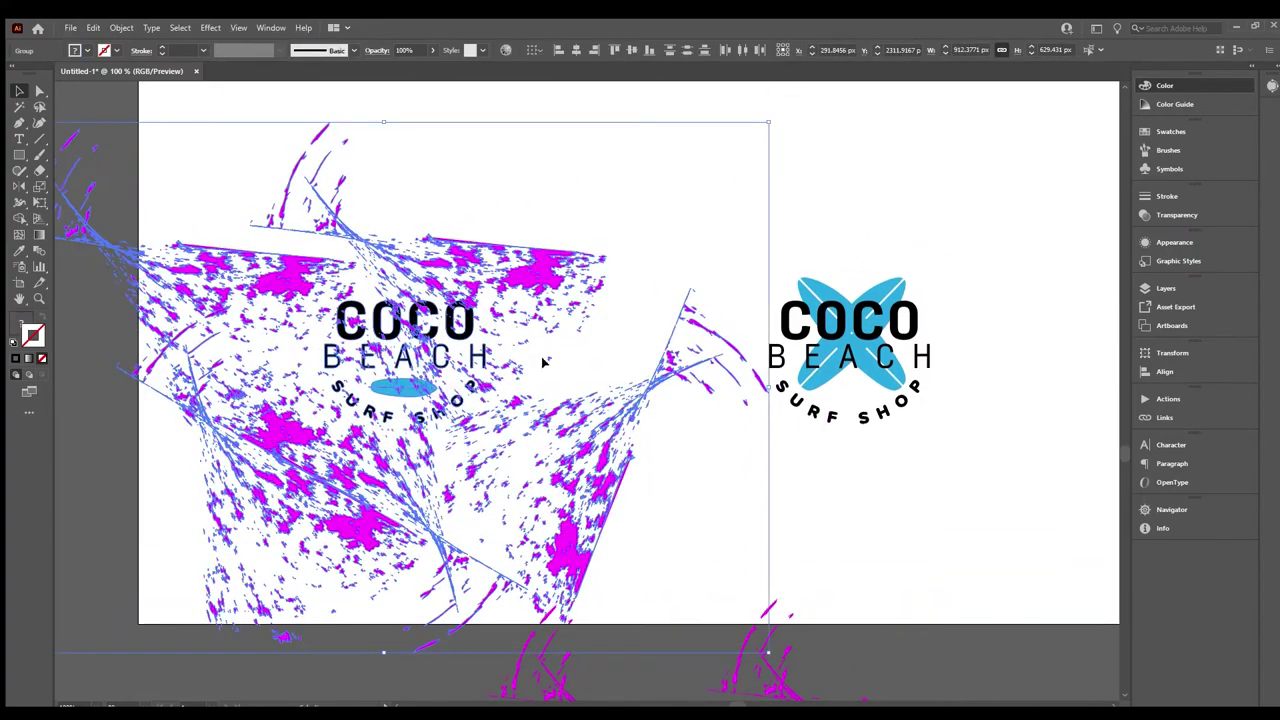
Cover the crossed-surfboard logo with the magenta texture and cut the texture out of the logos for a distressed look
drag(608, 189, 1010, 432)
drag(1000, 443, 957, 430)
click(590, 622)
key(ctrl+a)
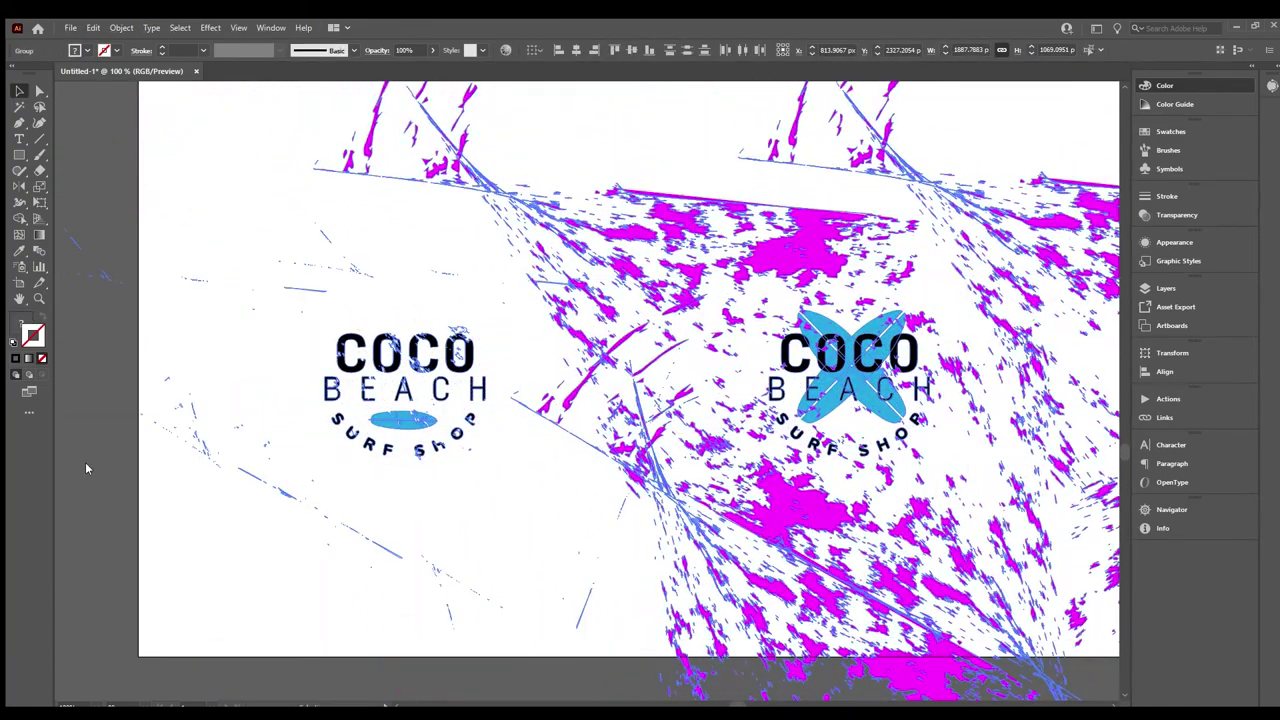
double_click(613, 412)
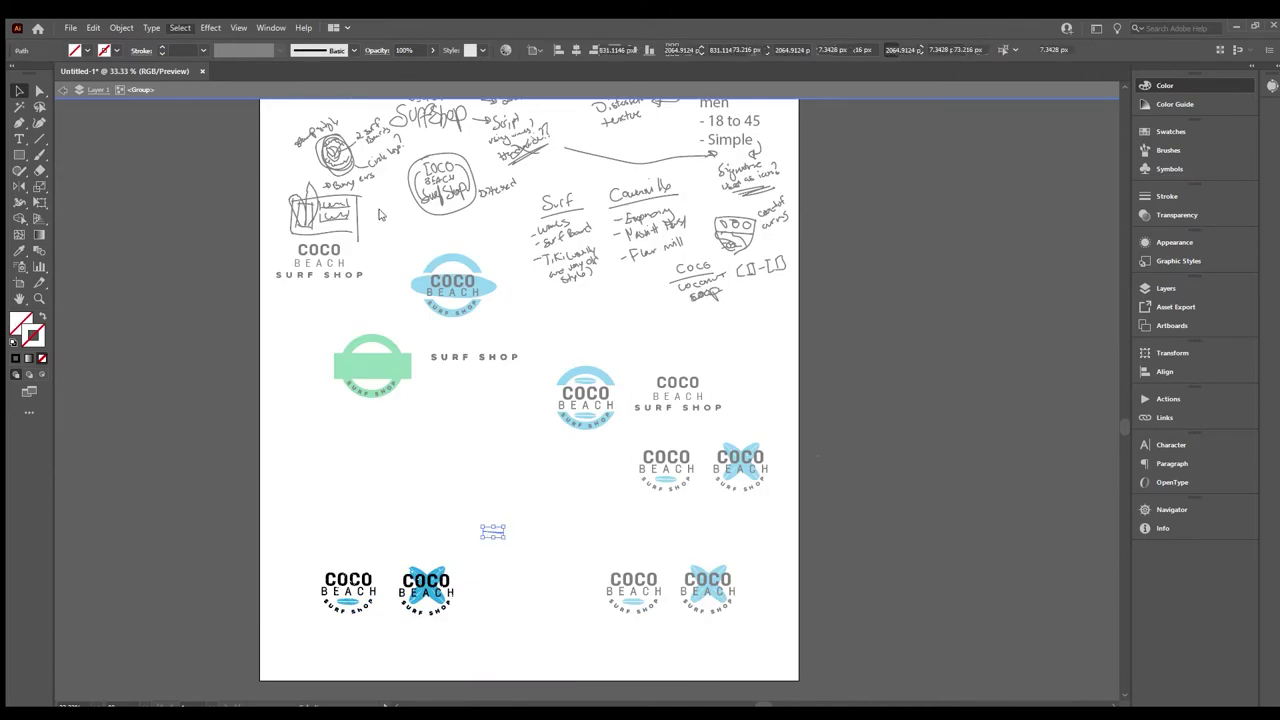
Rearrange the pair of distressed logos in the lower part of the artboard
drag(670, 590, 385, 528)
scroll(530, 400, down, 1)
drag(306, 486, 571, 663)
drag(385, 560, 700, 520)
drag(677, 362, 727, 359)
key(ctrl+shift+a)
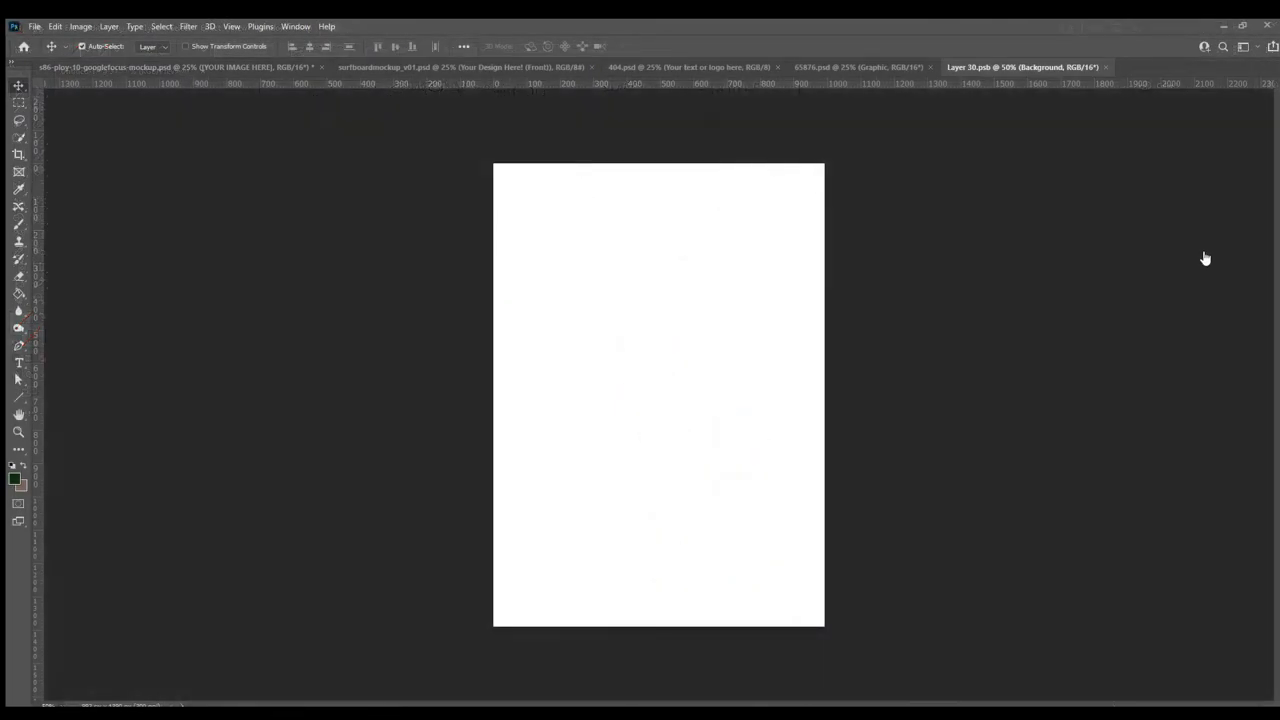
Switch to Photoshop, paste the distressed crossed-surfboard logo into Layer 30.psb, reduce it near the canvas's upper right and save
key(ctrl+v)
drag(863, 149, 796, 208)
key(Return)
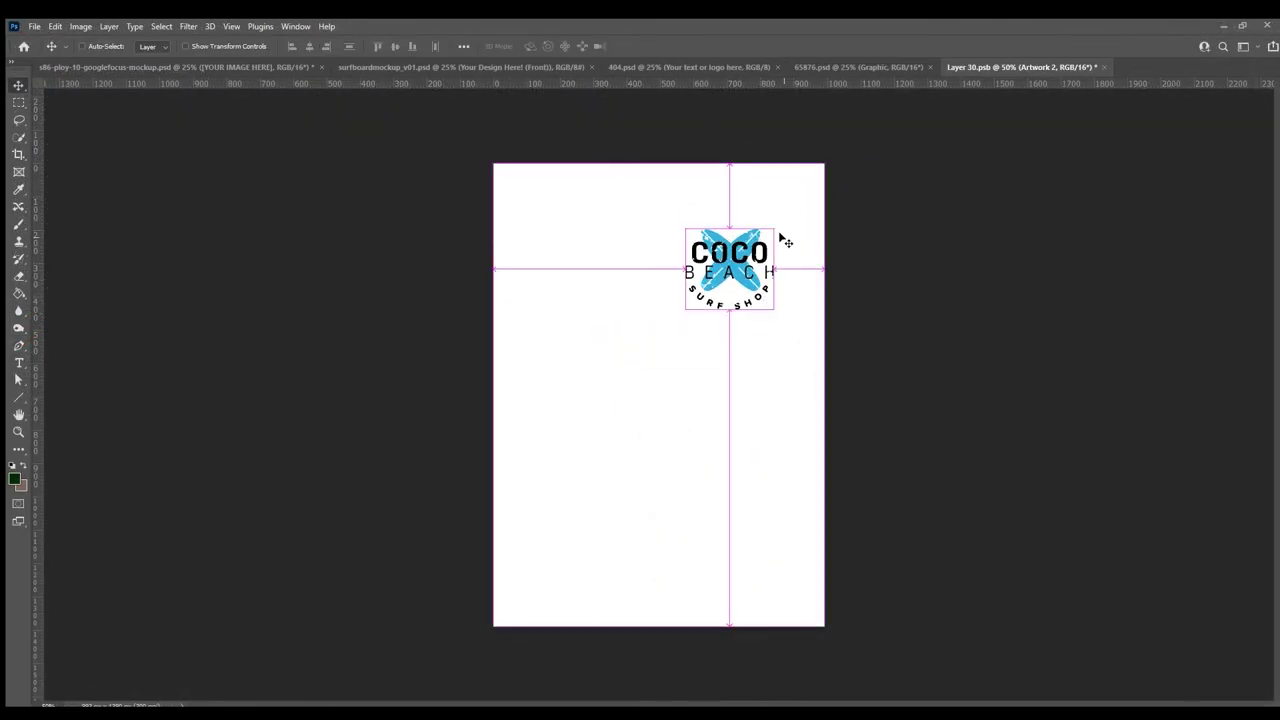
click(97, 68)
click(1019, 67)
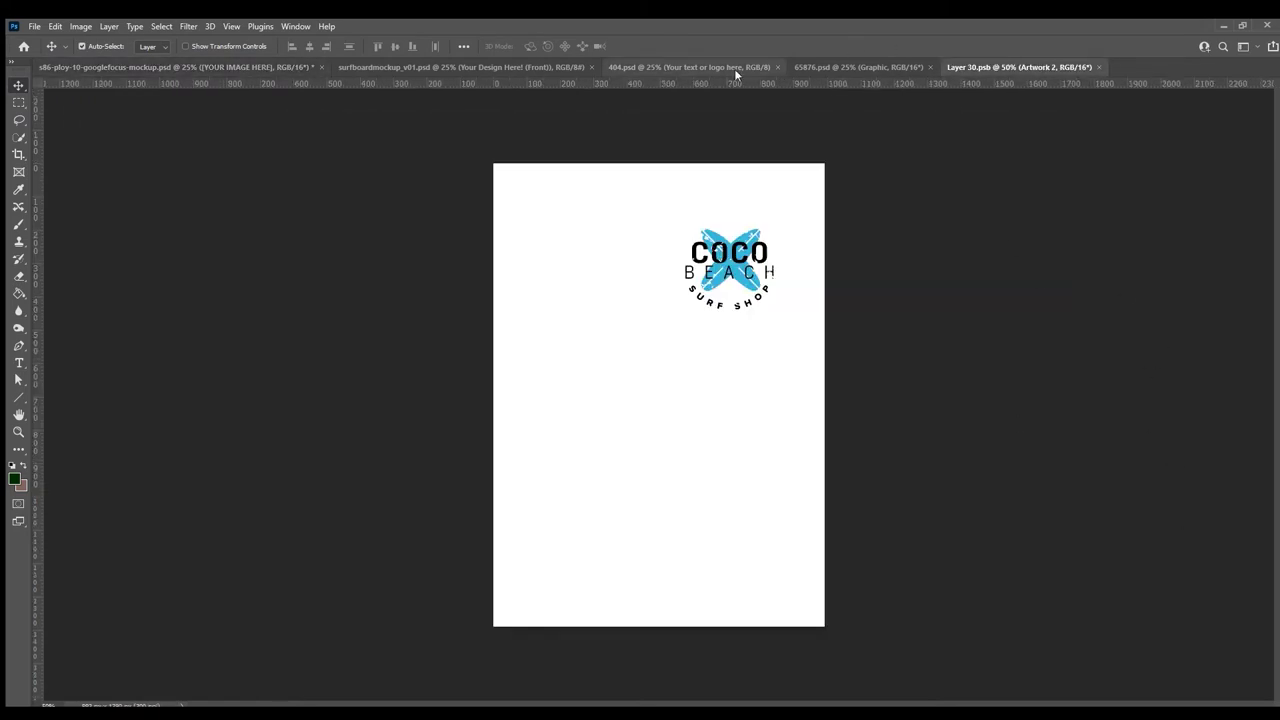
Try placing a reduced single-surfboard logo near the upper right of Layer 301.psb with its white background hidden
key(ctrl+Tab)
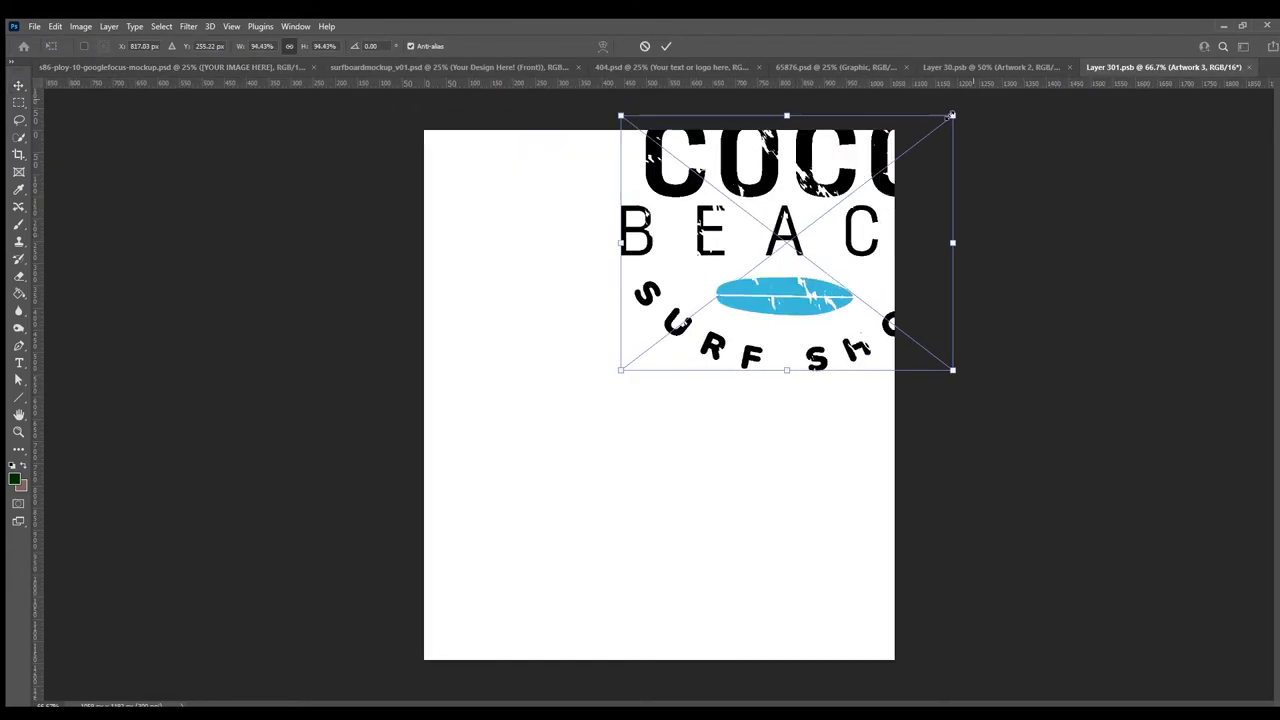
key(Return)
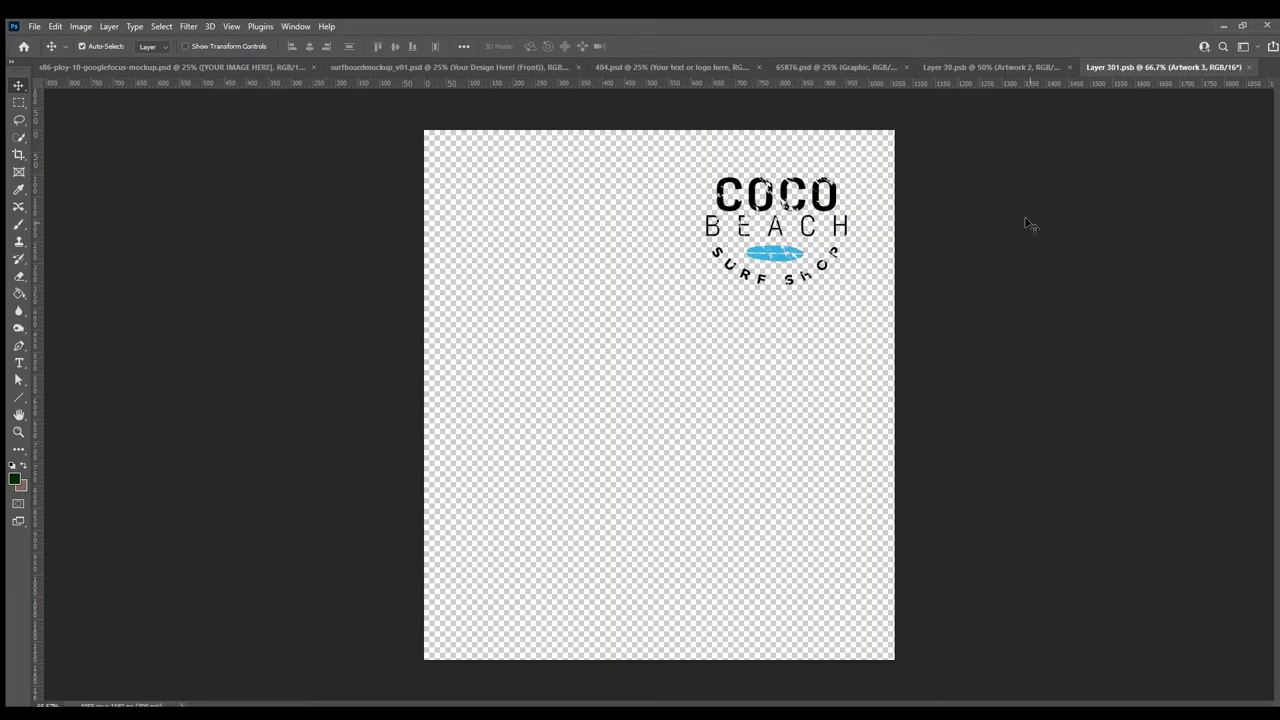
click(1249, 67)
drag(700, 470, 730, 596)
key(ctrl+z)
key(ctrl+z)
key(ctrl+z)
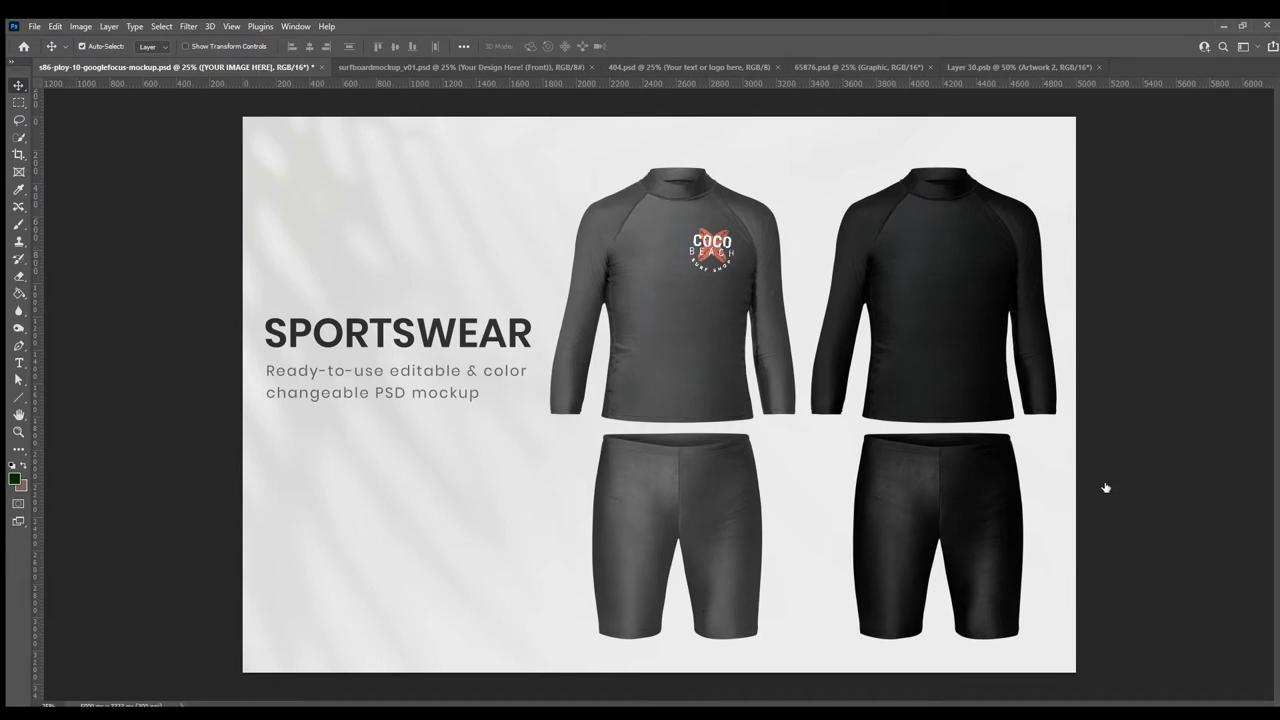
Return the grey shirt's logo to its original blue and black, save Layer 30.psb and nudge the logo on the chest
key(ctrl+shift+Tab)
key(ctrl+s)
key(ctrl+Tab)
drag(712, 248, 719, 250)
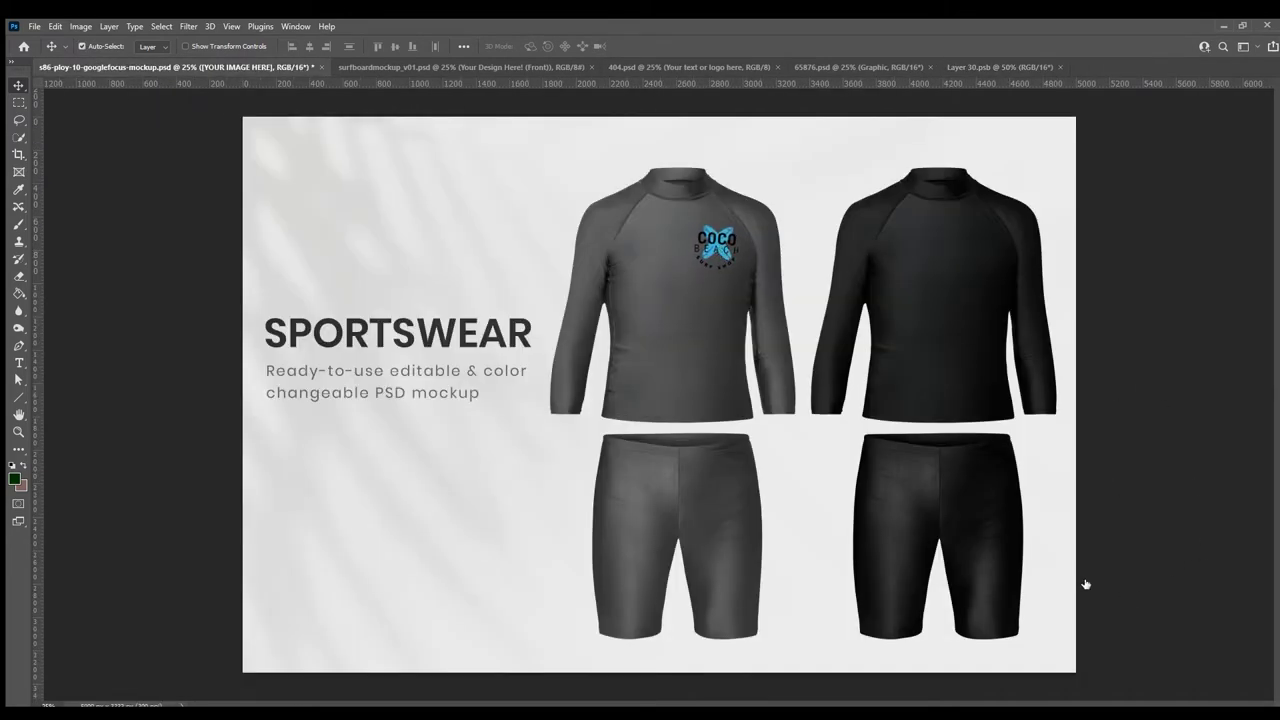
Paste the crossed-surfboard logo into the black shirt's Layer 302.psb and reduce it near the canvas's upper right
double_click(1108, 605)
key(ctrl+v)
key(ctrl+t)
drag(756, 248, 664, 327)
drag(814, 206, 691, 298)
drag(650, 340, 772, 207)
key(Return)
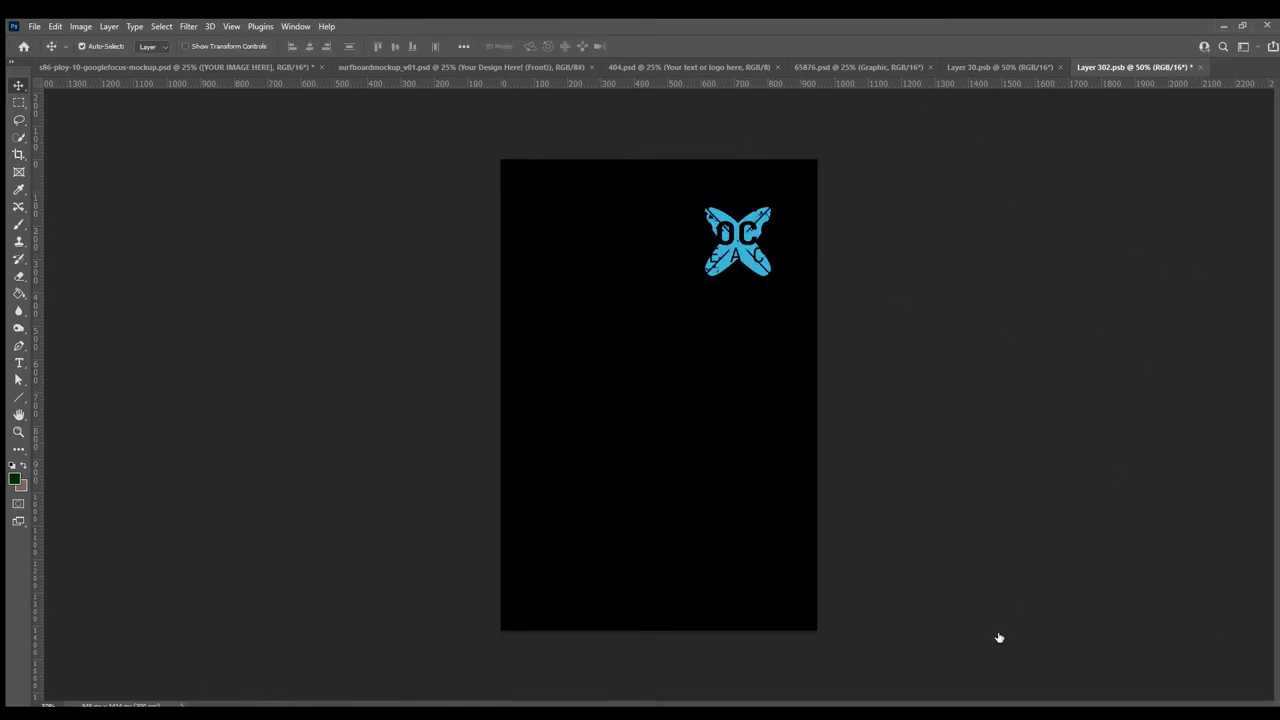
Invert the logo's colours in Layer 302.psb with an adjustment layer, hide the black background and save it to the mockup
key(ctrl+i)
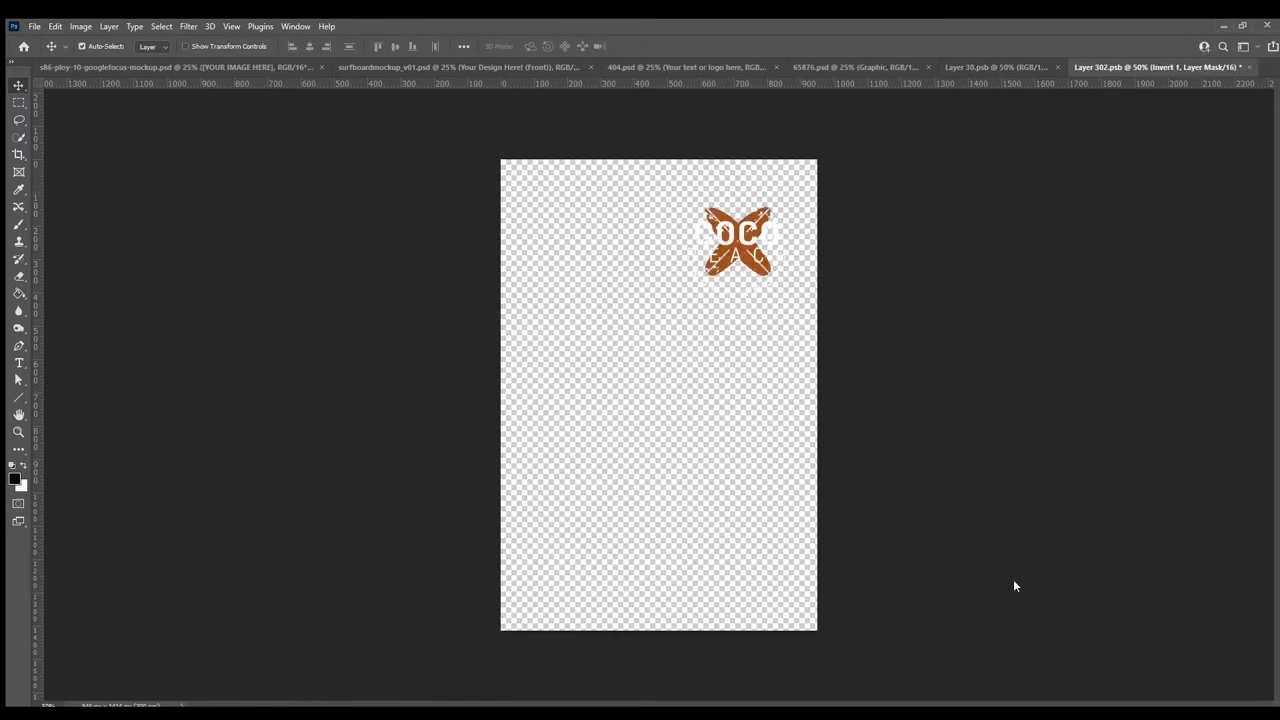
key(ctrl+s)
key(ctrl+Tab)
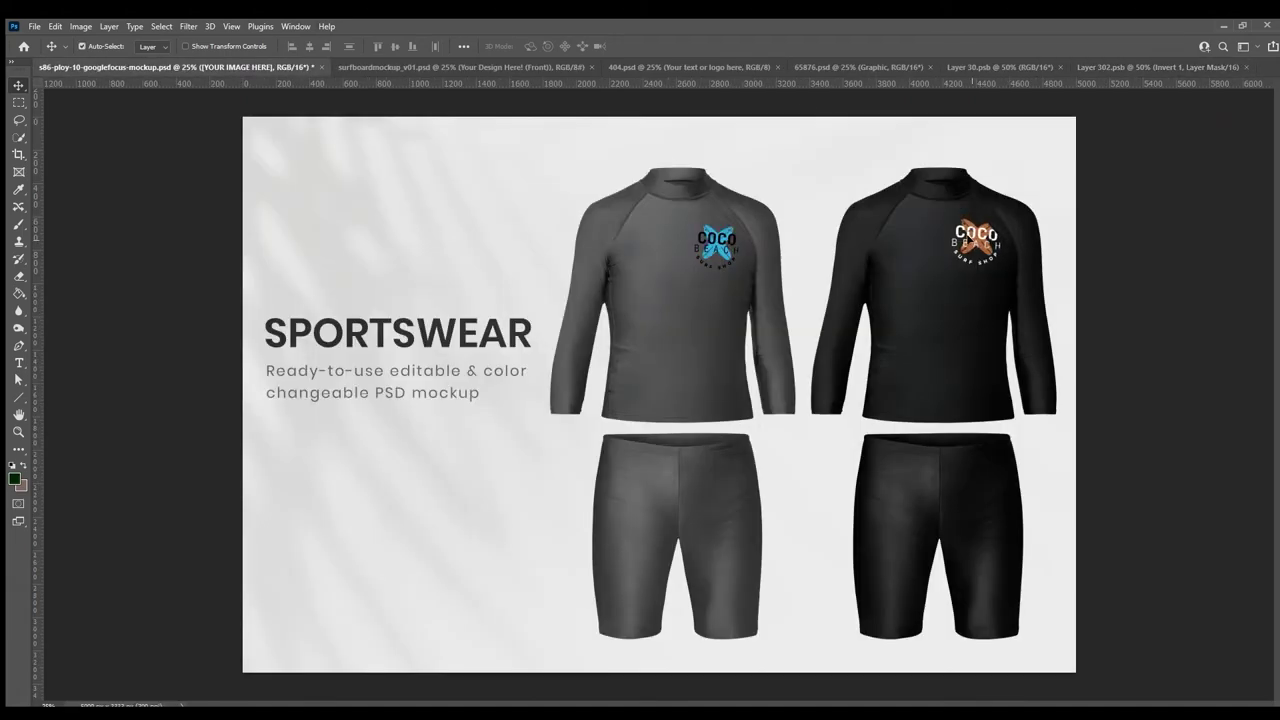
Enlarge the inverted logo in Layer 302.psb, save it and centre it on the black shirt's chest
click(336, 355)
key(ctrl+shift+Tab)
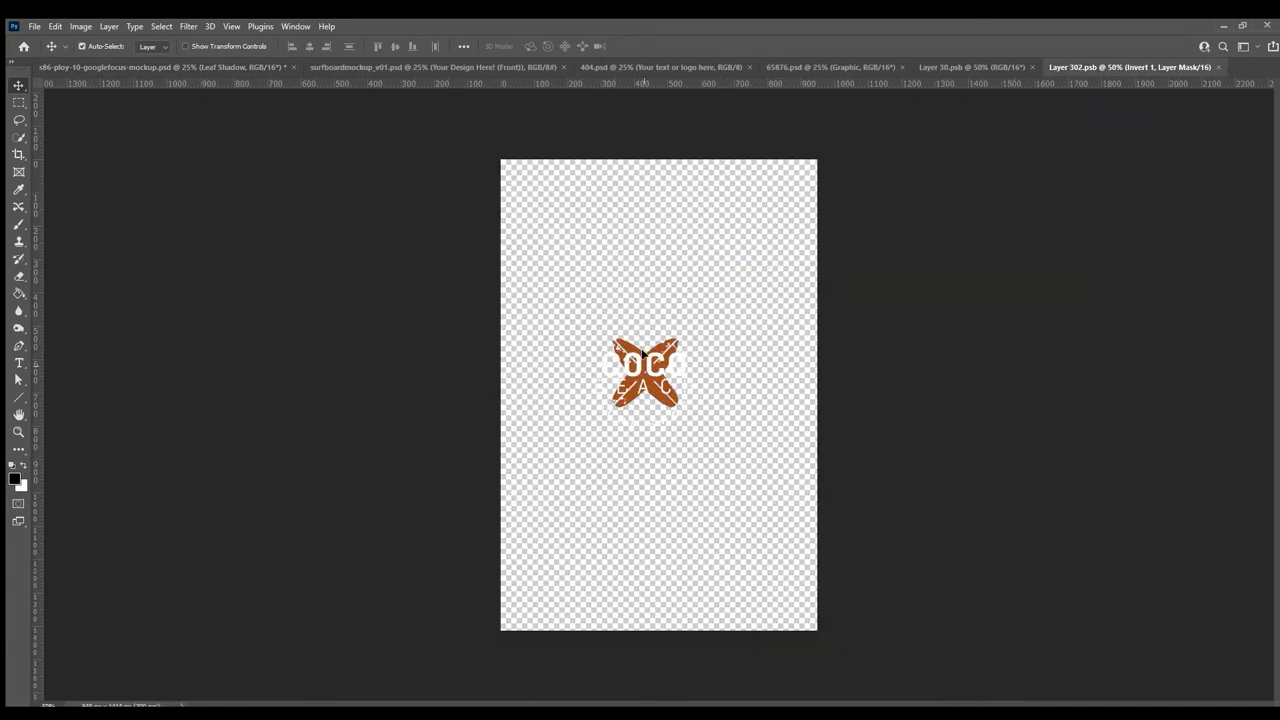
key(ctrl+t)
drag(708, 312, 746, 334)
key(Return)
key(ctrl+s)
key(ctrl+Tab)
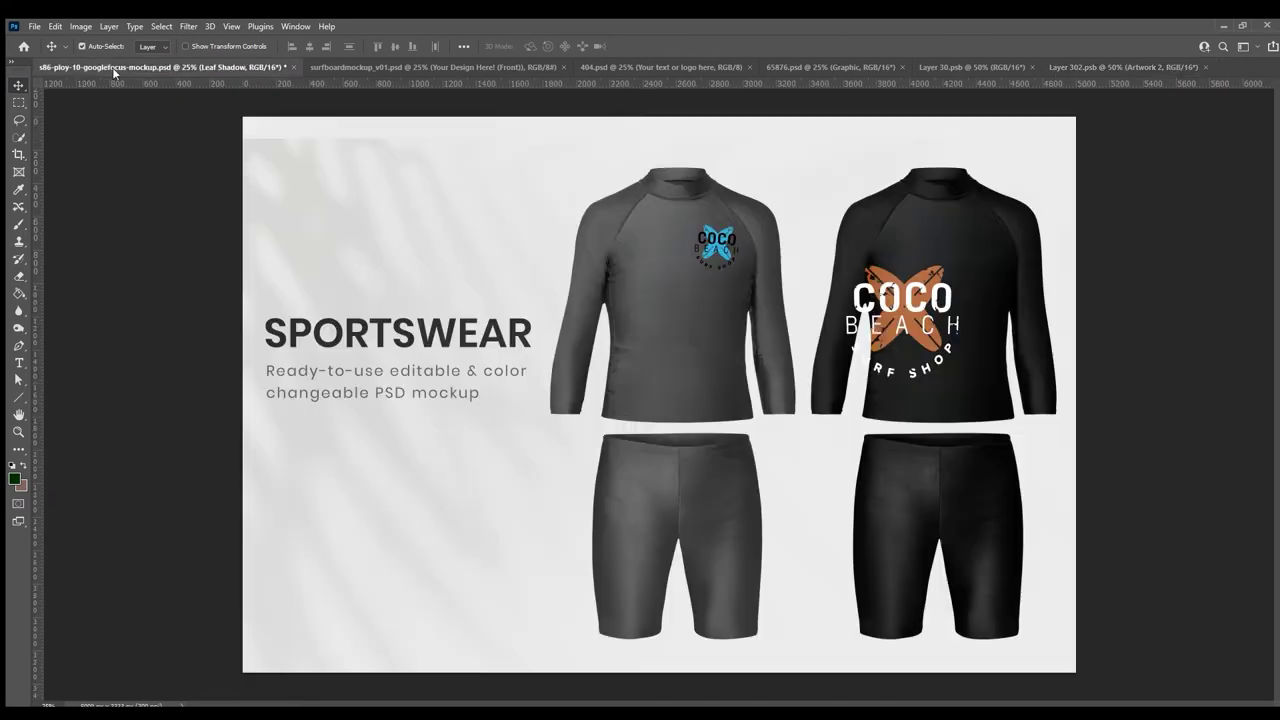
click(943, 287)
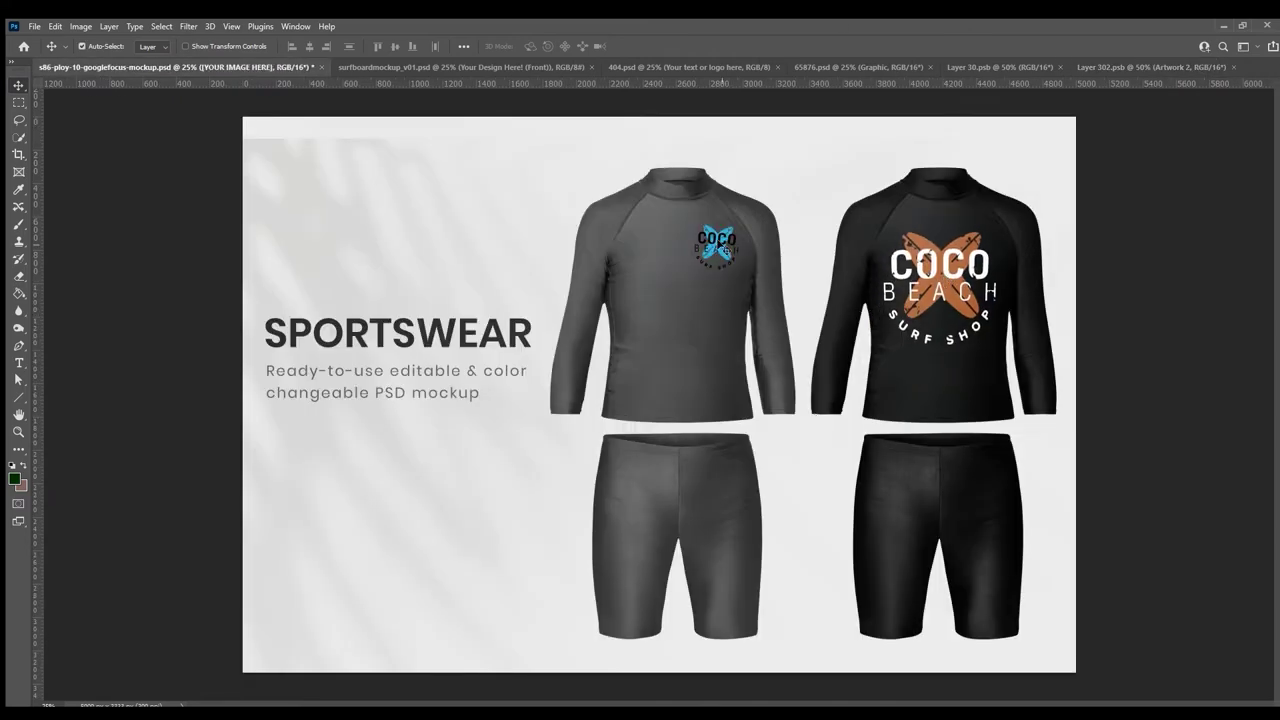
Replace the logo in Layer 30.psb with a large single-surfboard logo at about 100% scale and save it to the mockup
double_click(722, 246)
key(Delete)
key(ctrl+v)
key(ctrl+t)
key(Escape)
key(Delete)
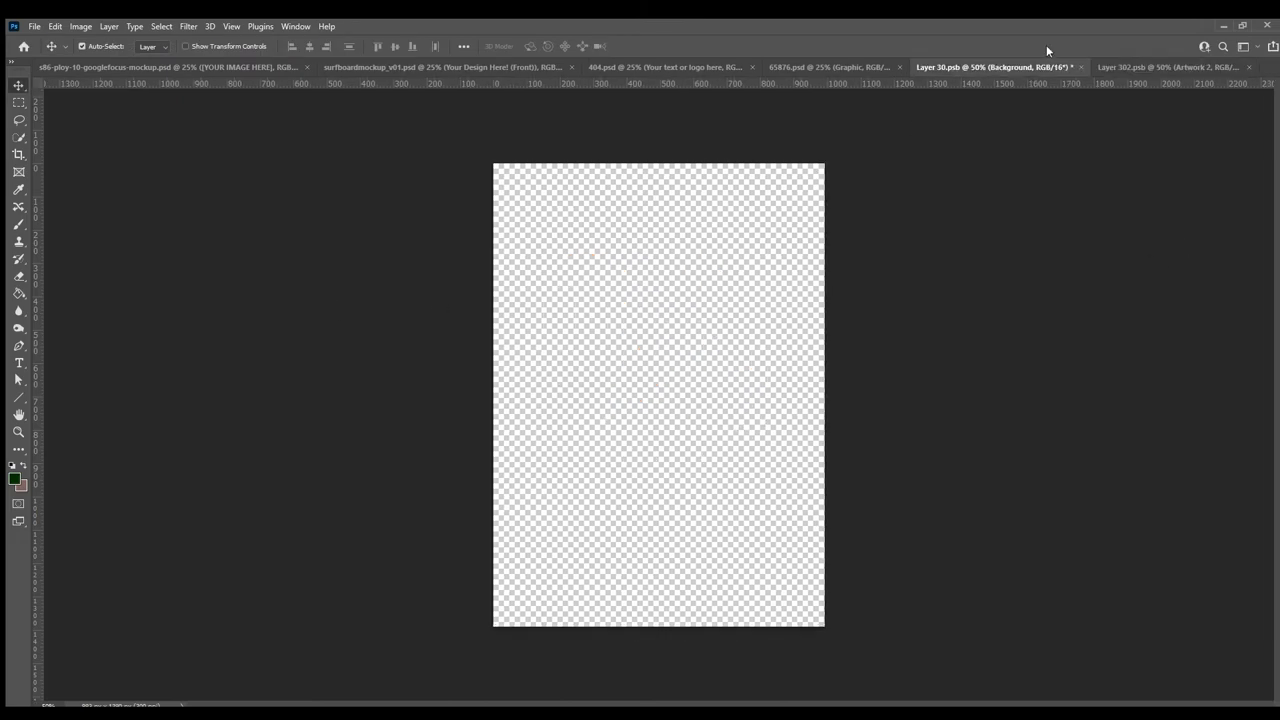
key(ctrl+v)
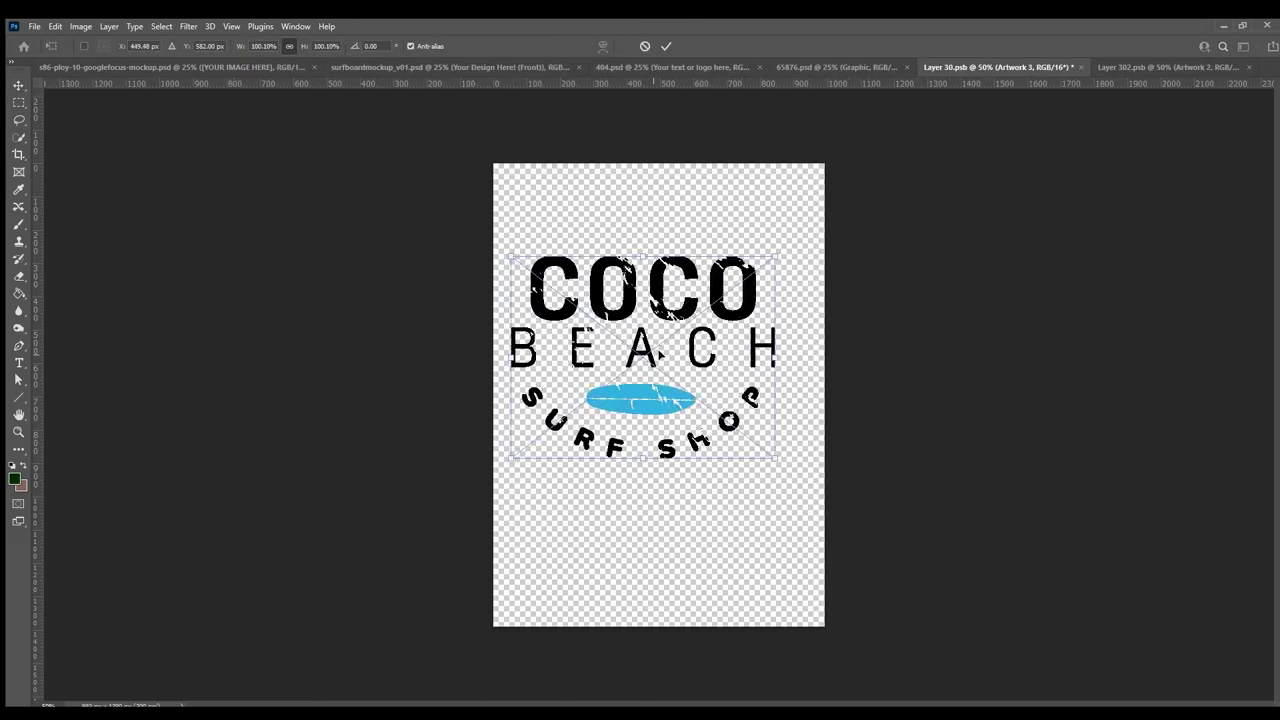
key(Return)
key(ctrl+s)
click(150, 67)
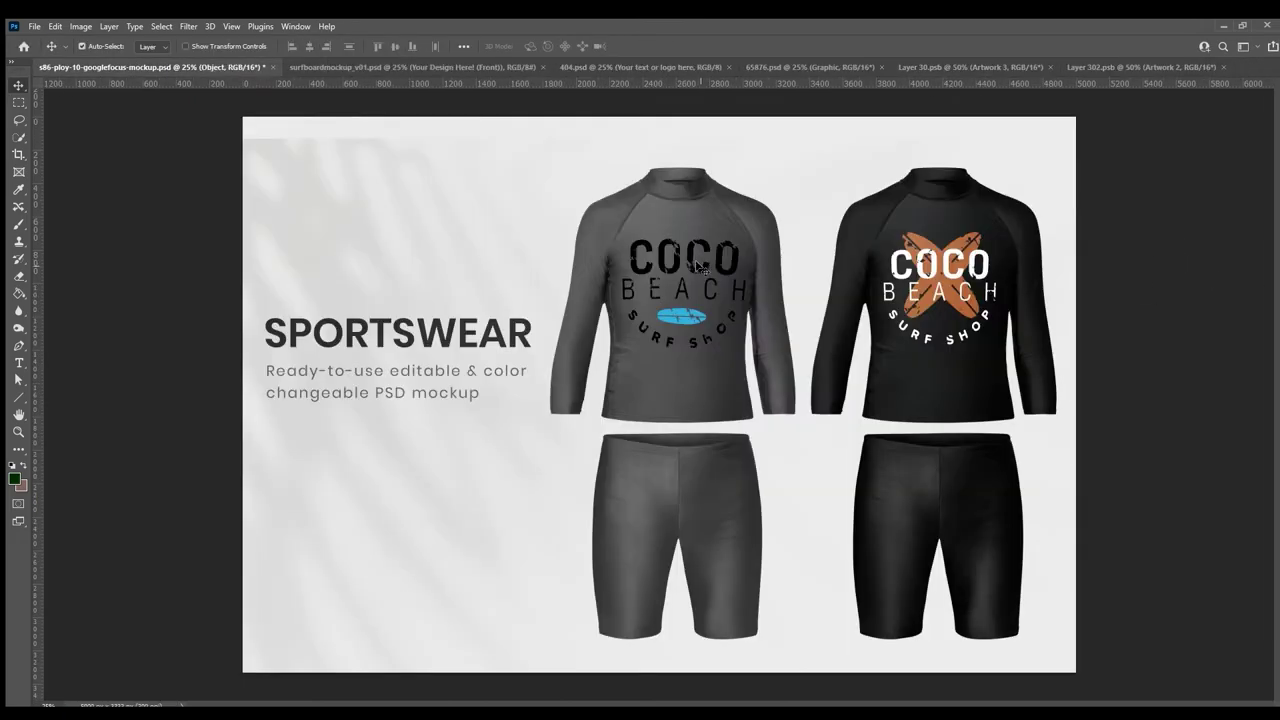
Scale the single-surfboard logo in Layer 30.psb down slightly and save it to the grey shirt
click(1140, 67)
click(970, 67)
key(ctrl+s)
click(150, 67)
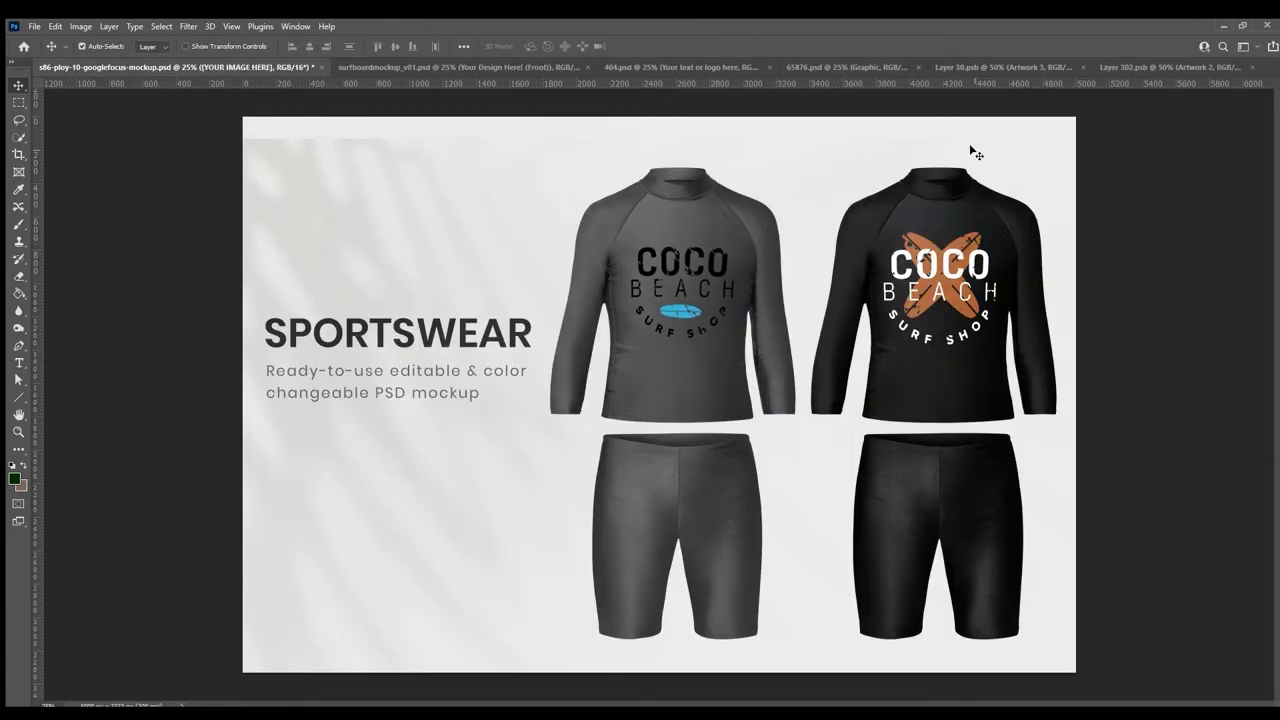
Invert the single-surfboard logo's colours in Layer 30.psb, save it and clear the grey outfit from the mockup
click(1140, 67)
click(990, 67)
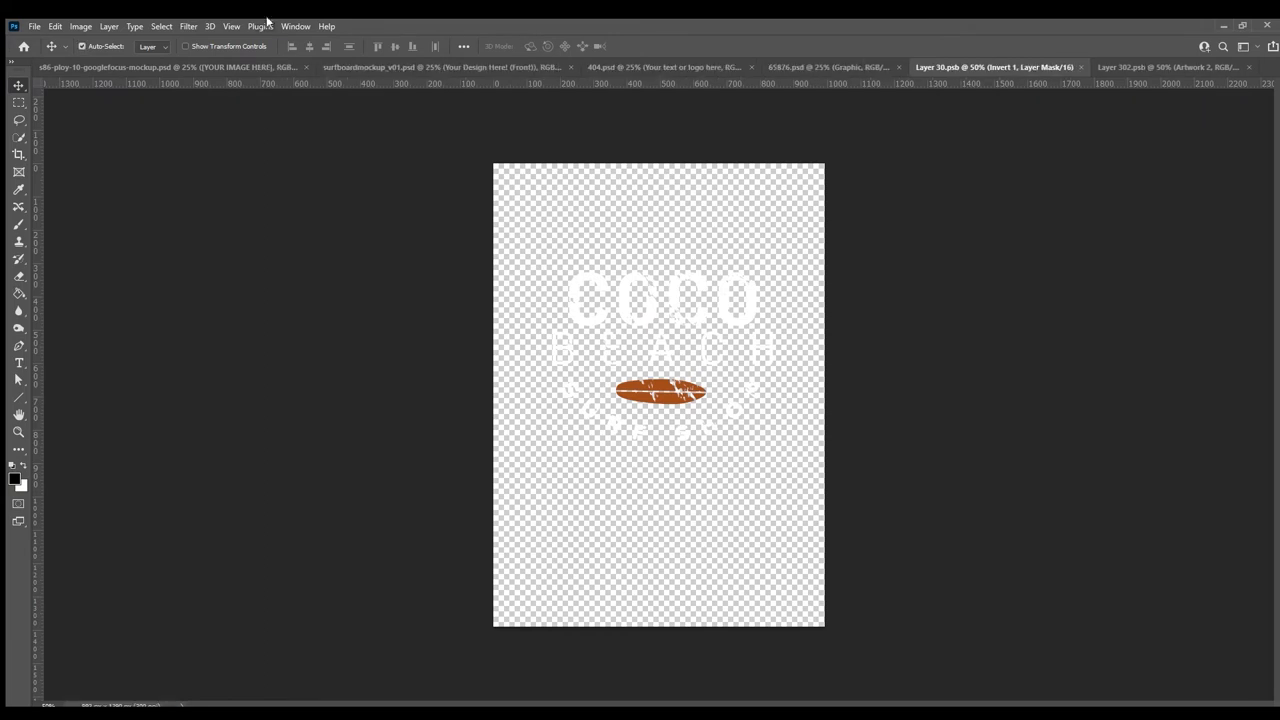
click(150, 67)
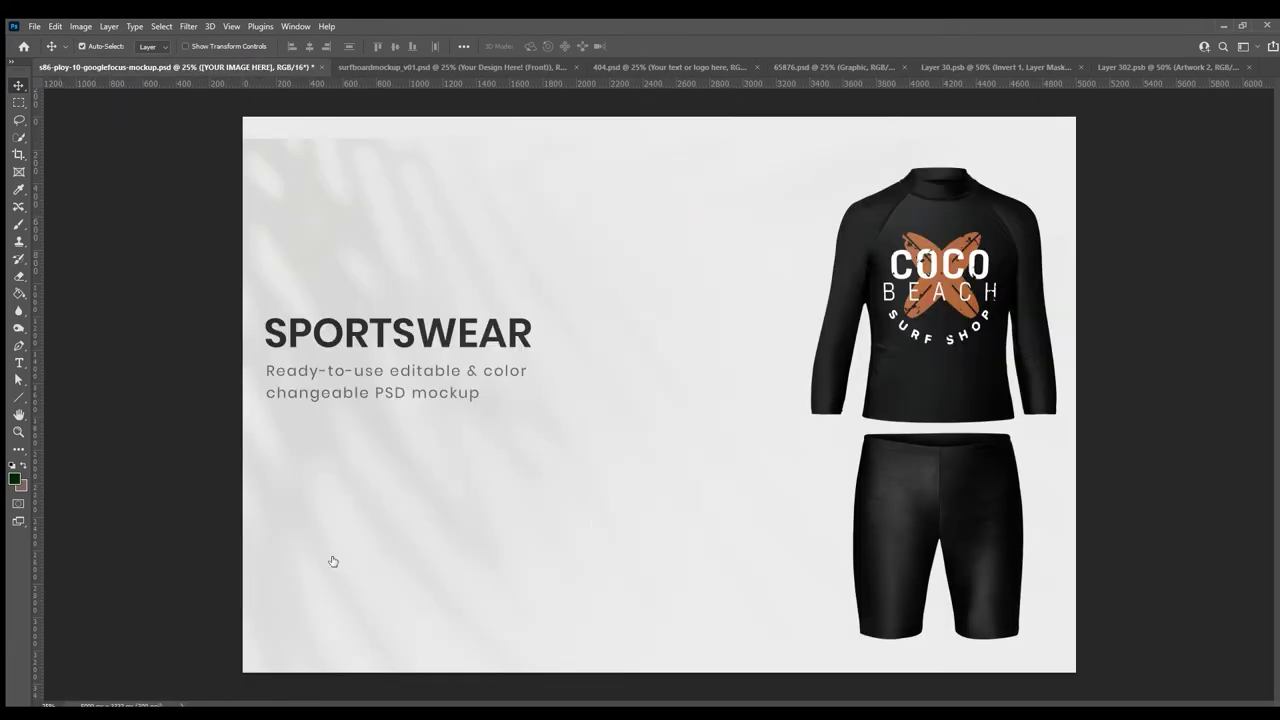
Remove the black shorts from the sportswear mockup
key(m)
drag(842, 432, 1046, 659)
key(Delete)
drag(243, 117, 659, 672)
key(v)
mouse_move(786, 345)
mouse_down()
mouse_move(610, 345)
mouse_move(786, 345)
mouse_up()
key(ctrl+d)
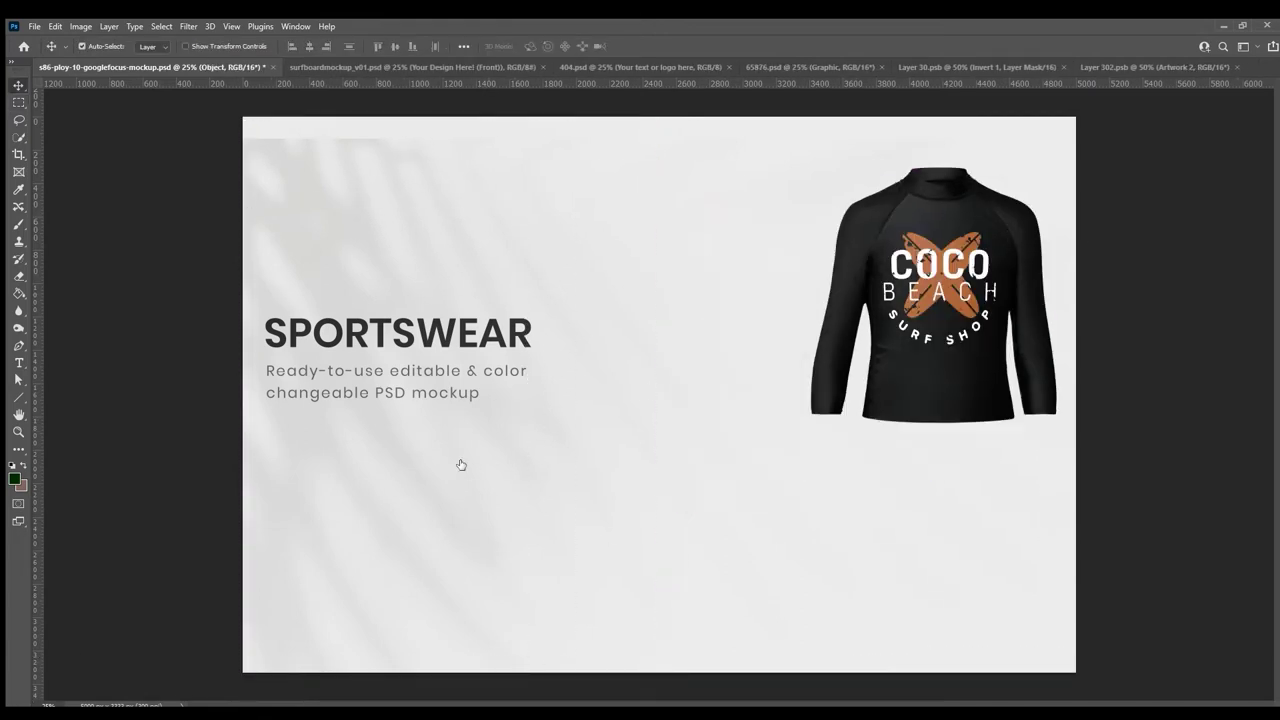
Move the black shirt toward the mockup's centre and enlarge it to nearly fill the canvas height
drag(934, 295, 745, 417)
key(ctrl+t)
drag(871, 263, 1000, 182)
key(Return)
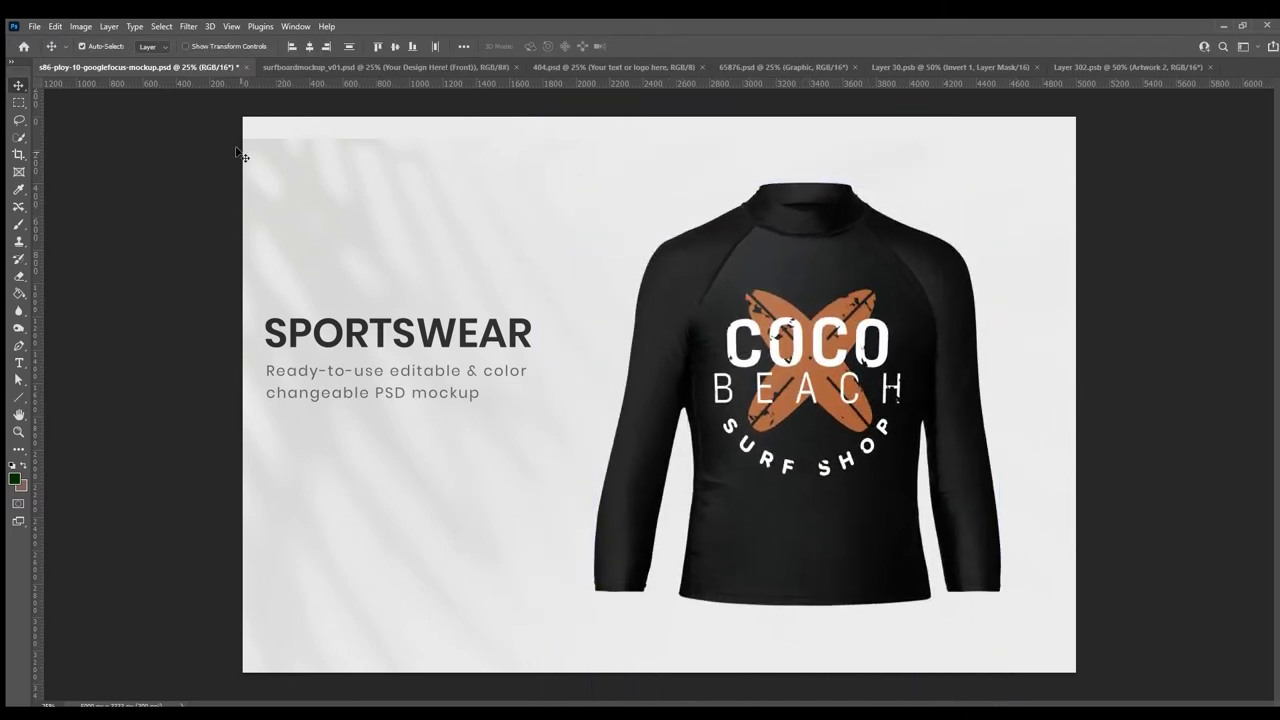
Delete the leaf shadow and the SPORTSWEAR heading text from the mockup
click(454, 454)
key(Delete)
click(400, 324)
key(Delete)
Crop away the empty area beside the black shirt to make the canvas nearly square
key(c)
drag(244, 394, 363, 405)
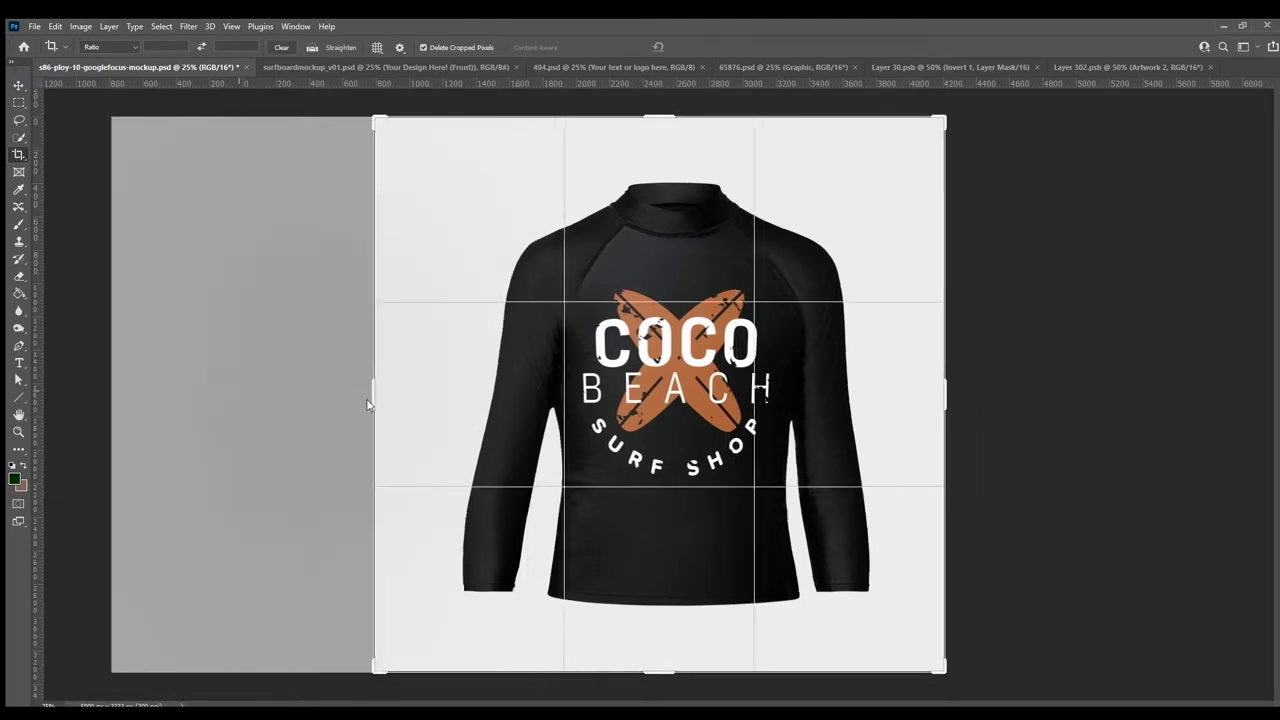
key(Return)
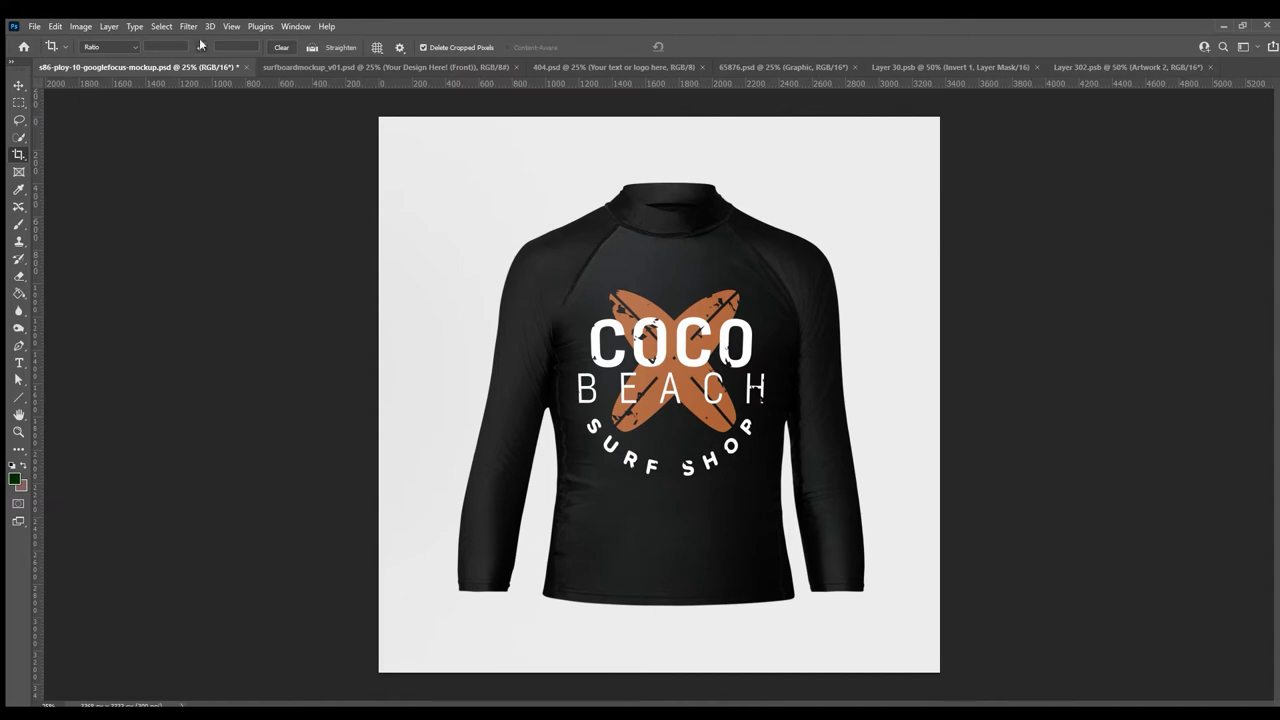
Close the sportswear mockup and its Layer 30.psb and Layer 302.psb files
key(ctrl+w)
click(985, 67)
click(808, 67)
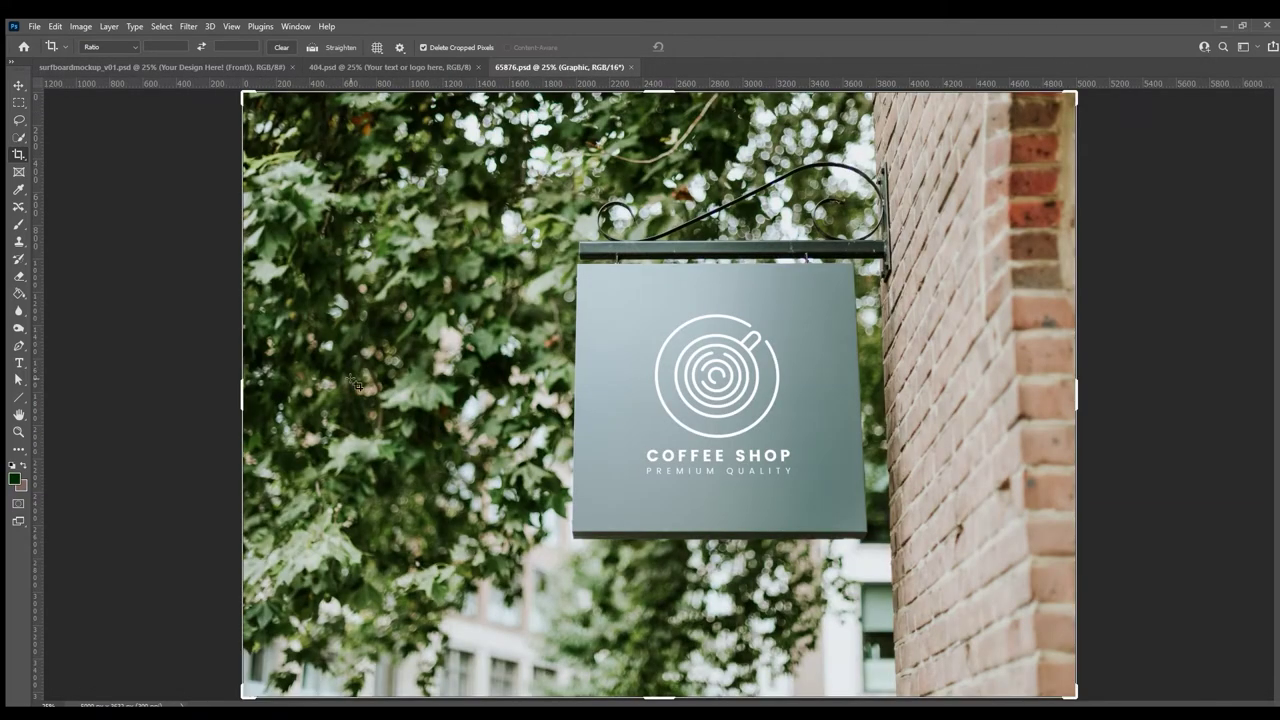
Open the hanging sign's Graphic contents from 65876.psd and delete the Coffee Shop artwork
double_click(526, 302)
key(v)
drag(557, 237, 760, 275)
key(Delete)
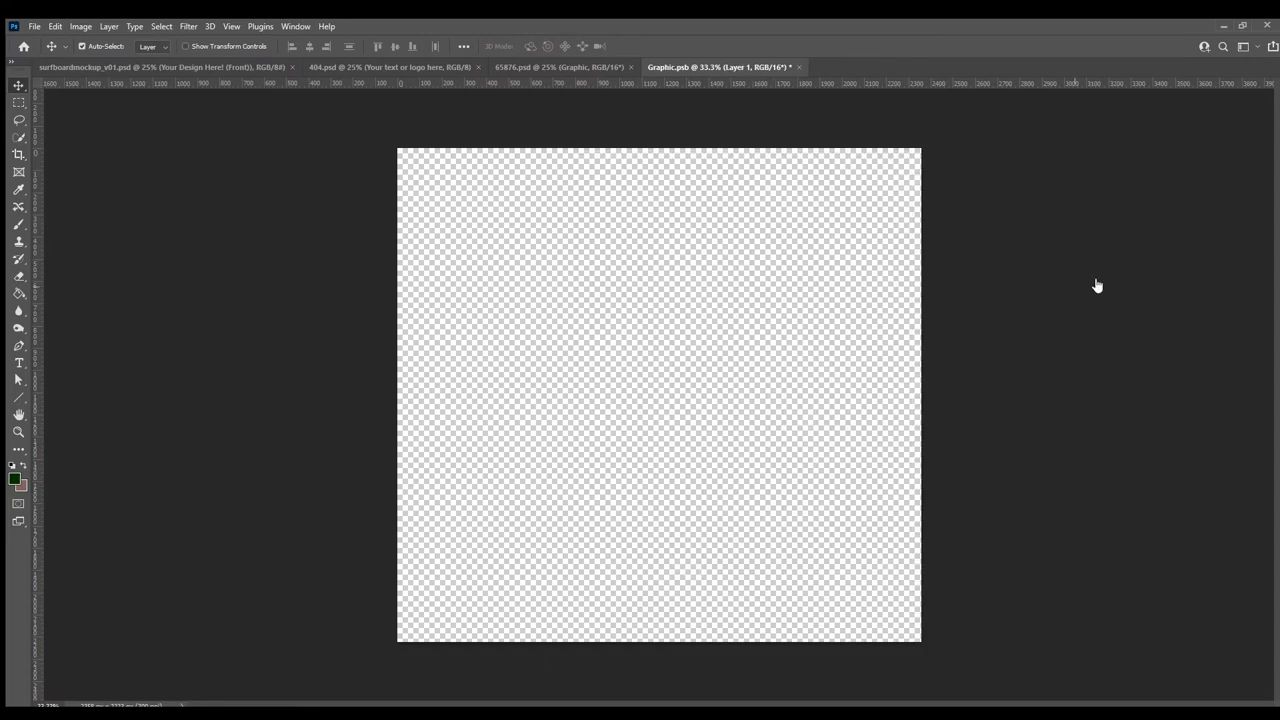
Place the distressed Coco Beach Surf Shop logo in Graphic.psb, scale it down, turn it white, save, and display the sign mockup
key(ctrl+v)
drag(634, 438, 434, 572)
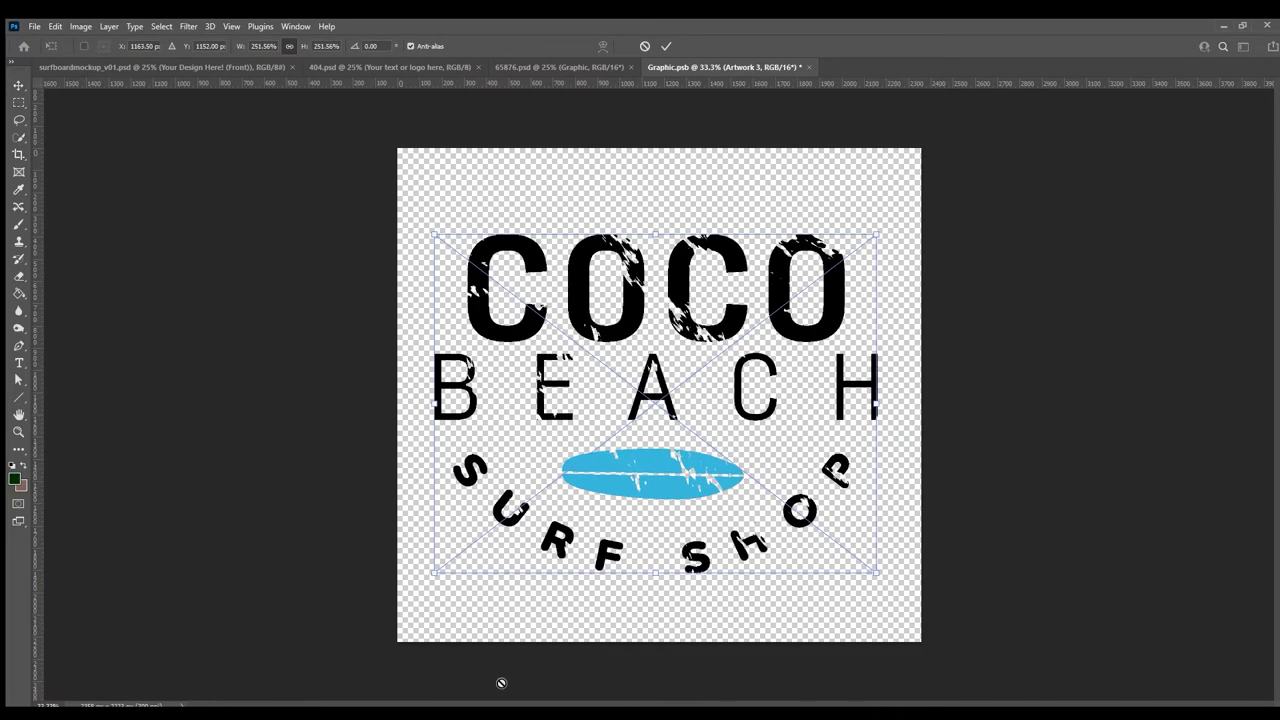
key(Return)
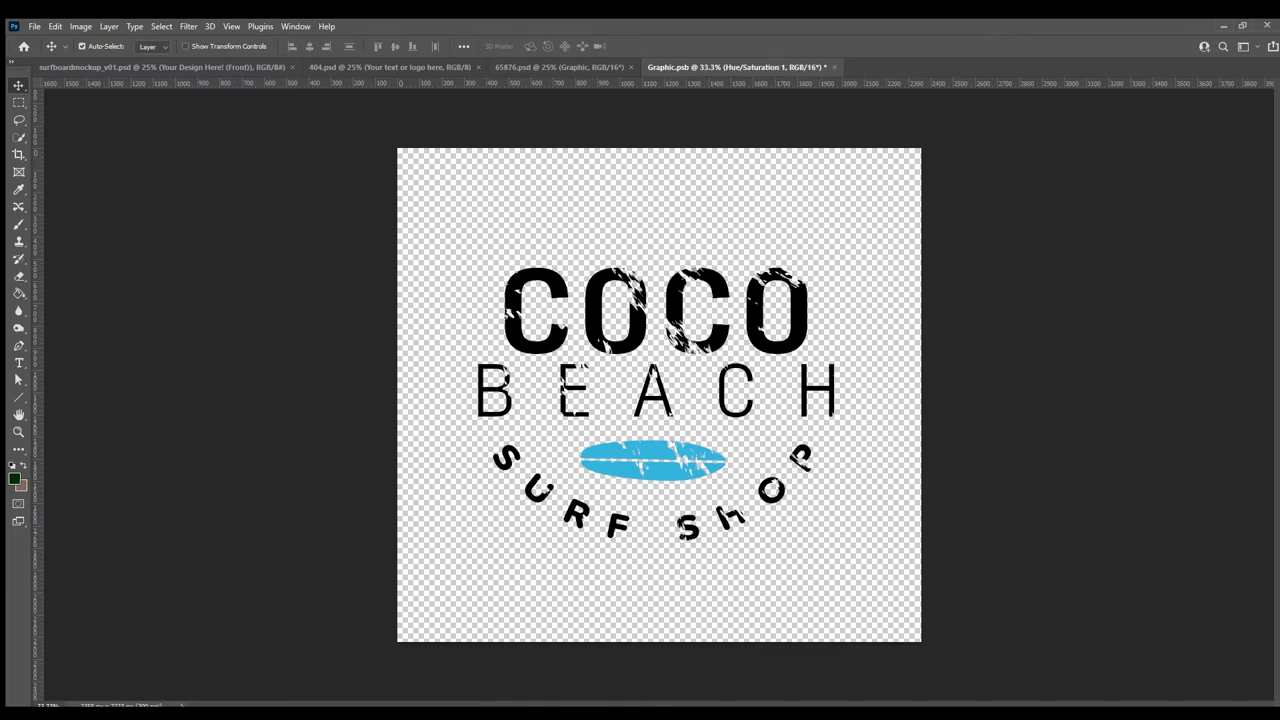
key(ctrl+s)
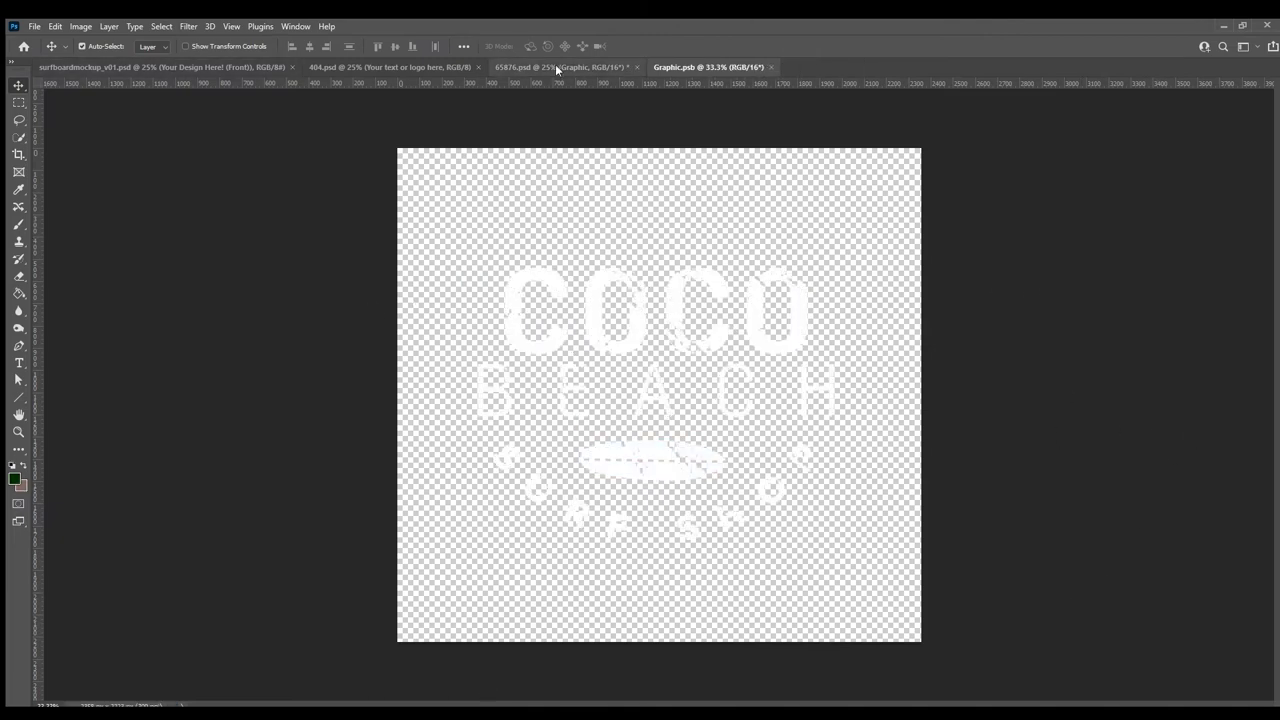
click(556, 67)
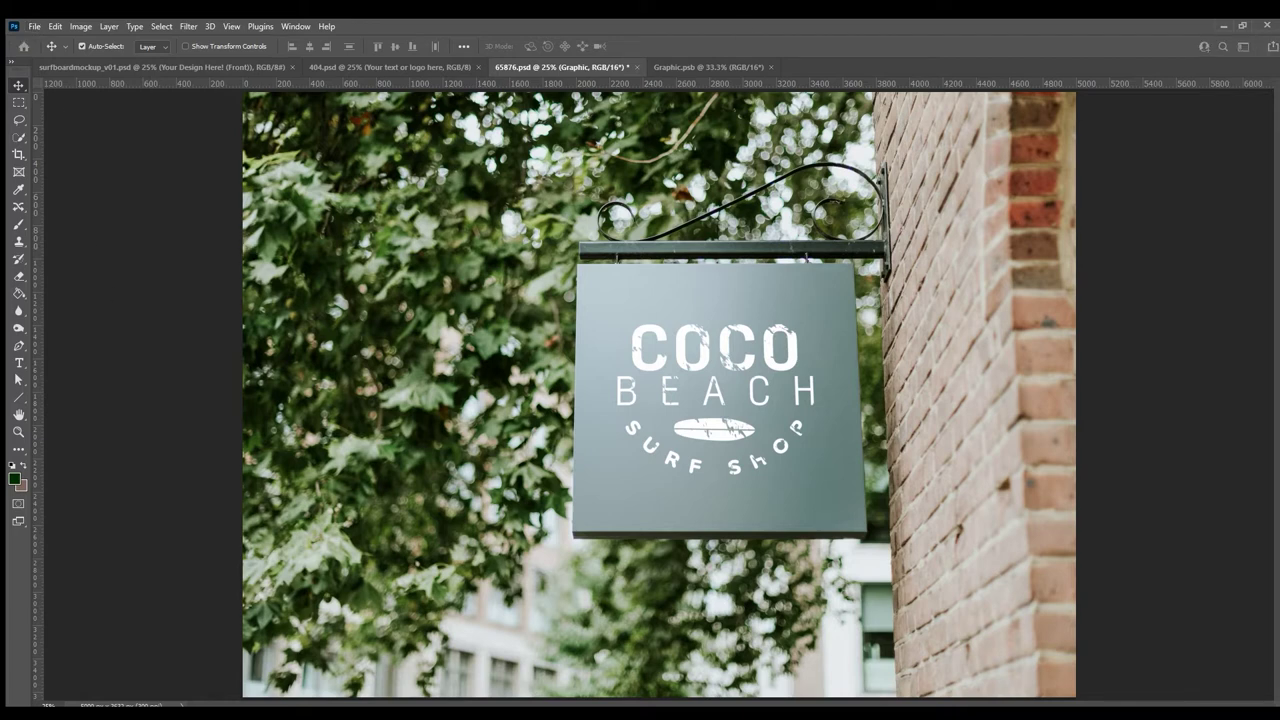
Cancel placing the crossed-surfboards logo in Graphic.psb and close that file together with 65876.psd
click(695, 66)
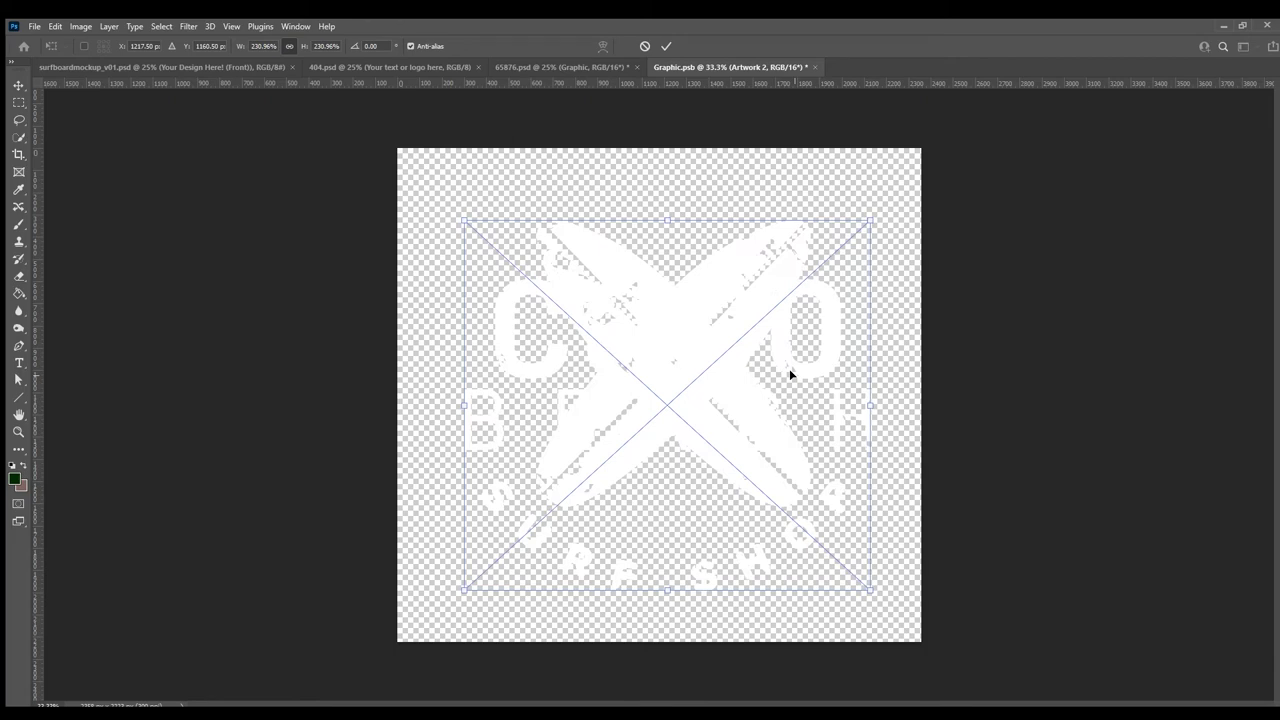
key(Escape)
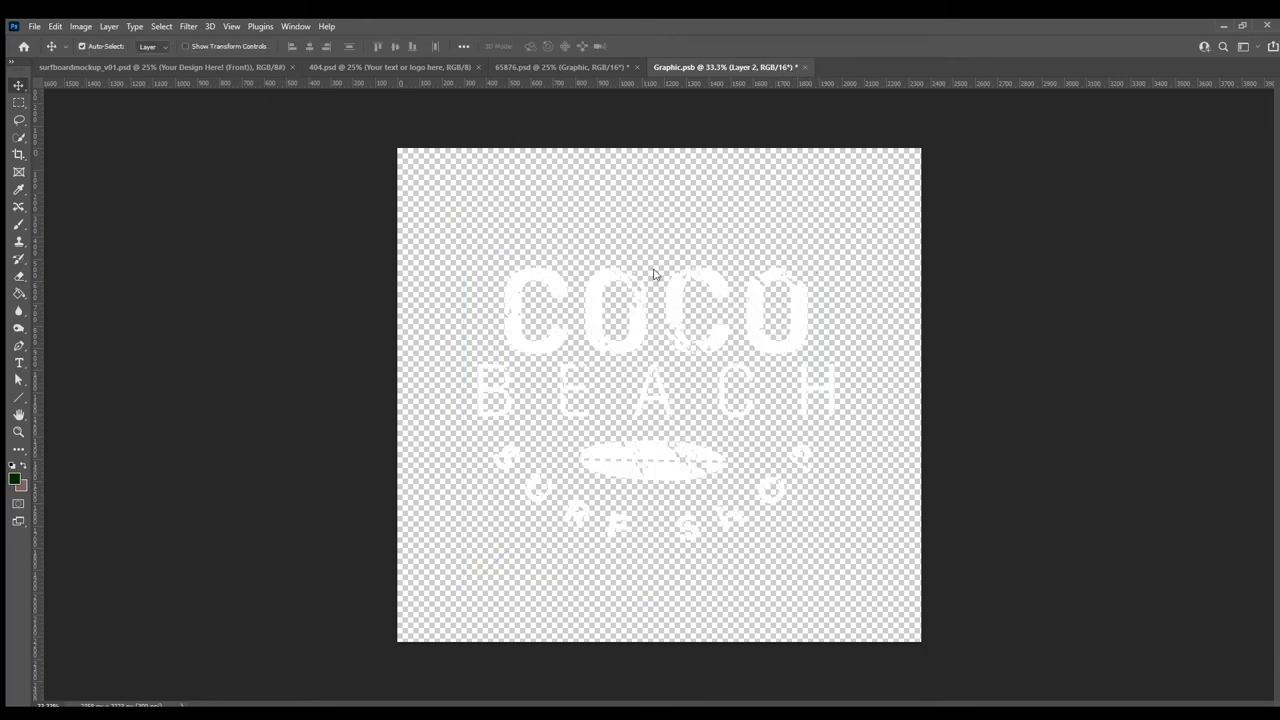
key(ctrl+w)
key(ctrl+w)
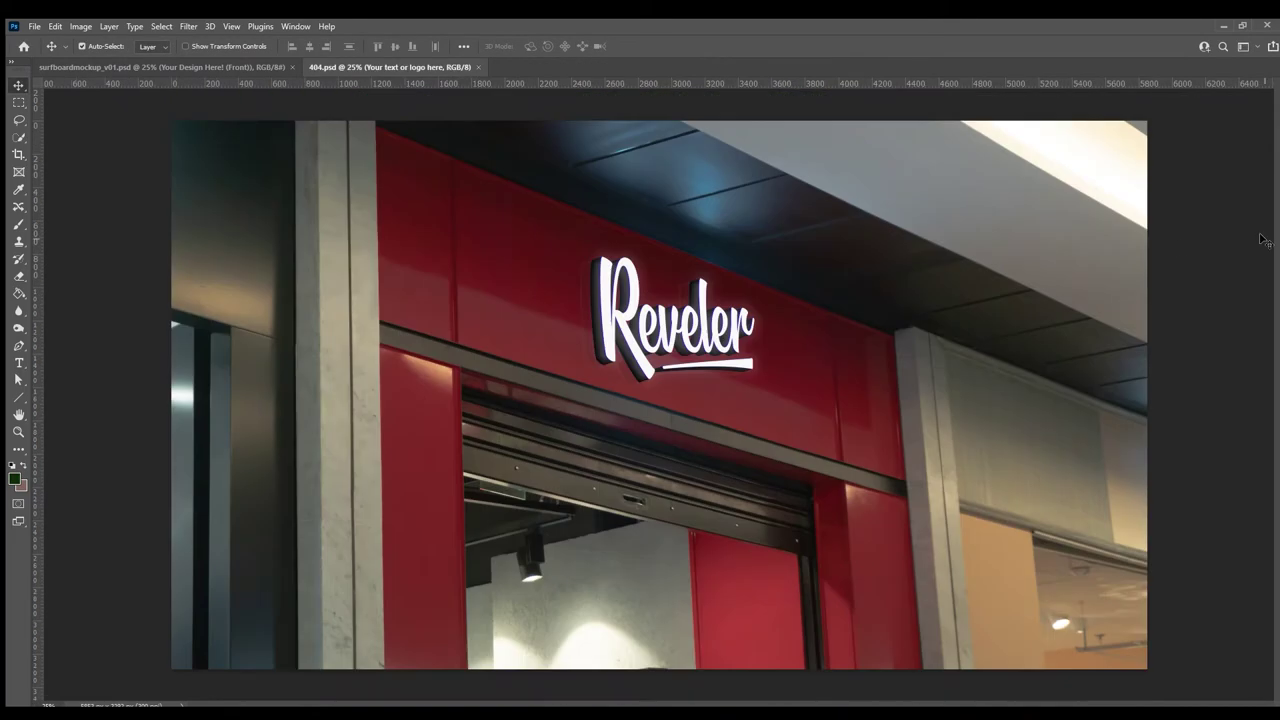
Open the storefront sign's Rectángulo 1 contents from 404.psd and delete the Reveler artwork
double_click(425, 302)
key(Delete)
key(ctrl+v)
key(Escape)
key(Delete)
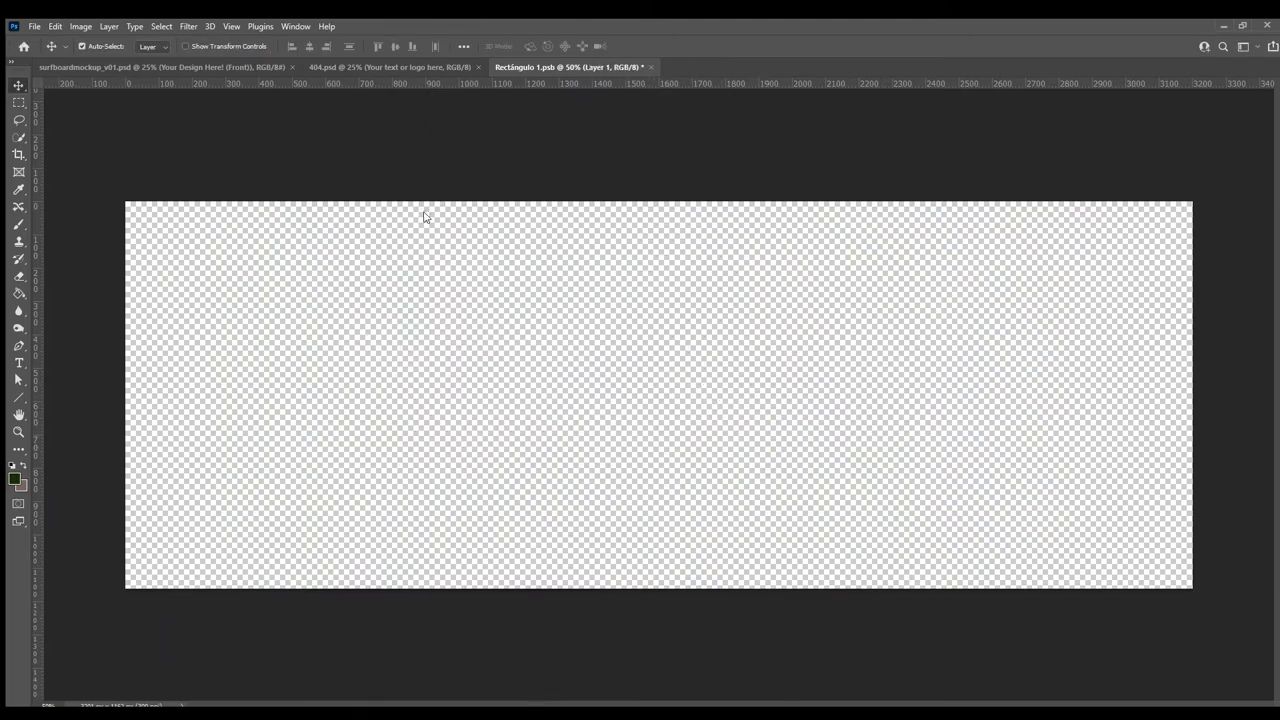
Place the distressed Coco Beach Surf Shop logo in Rectángulo 1.psb, turn it entirely black, save, and display the storefront mockup
key(ctrl+v)
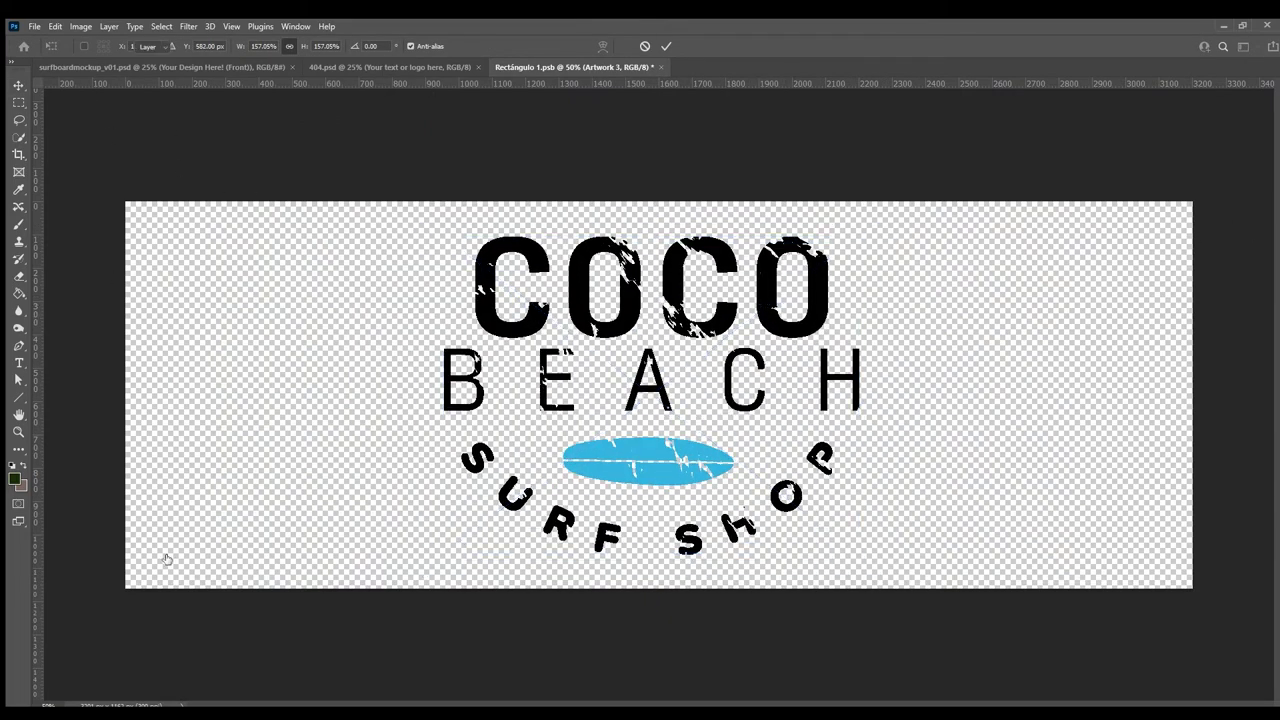
key(Return)
key(alt+shift+BackSpace)
key(ctrl+s)
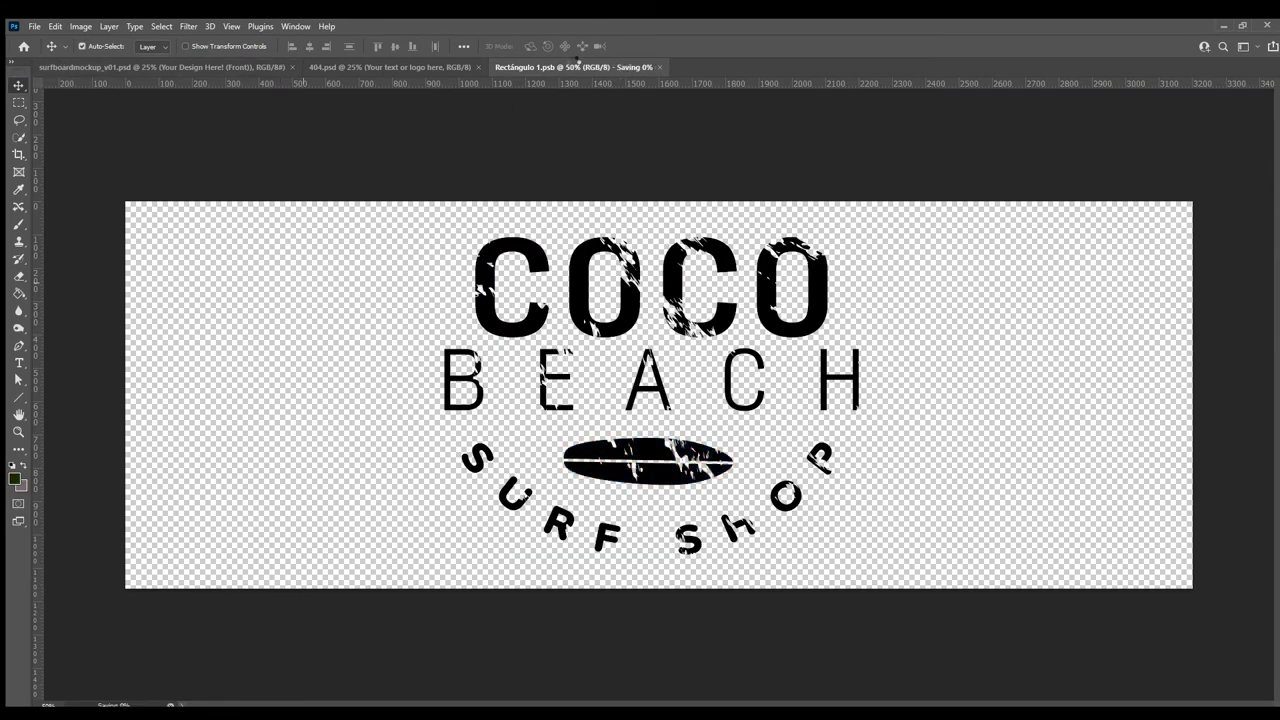
click(418, 66)
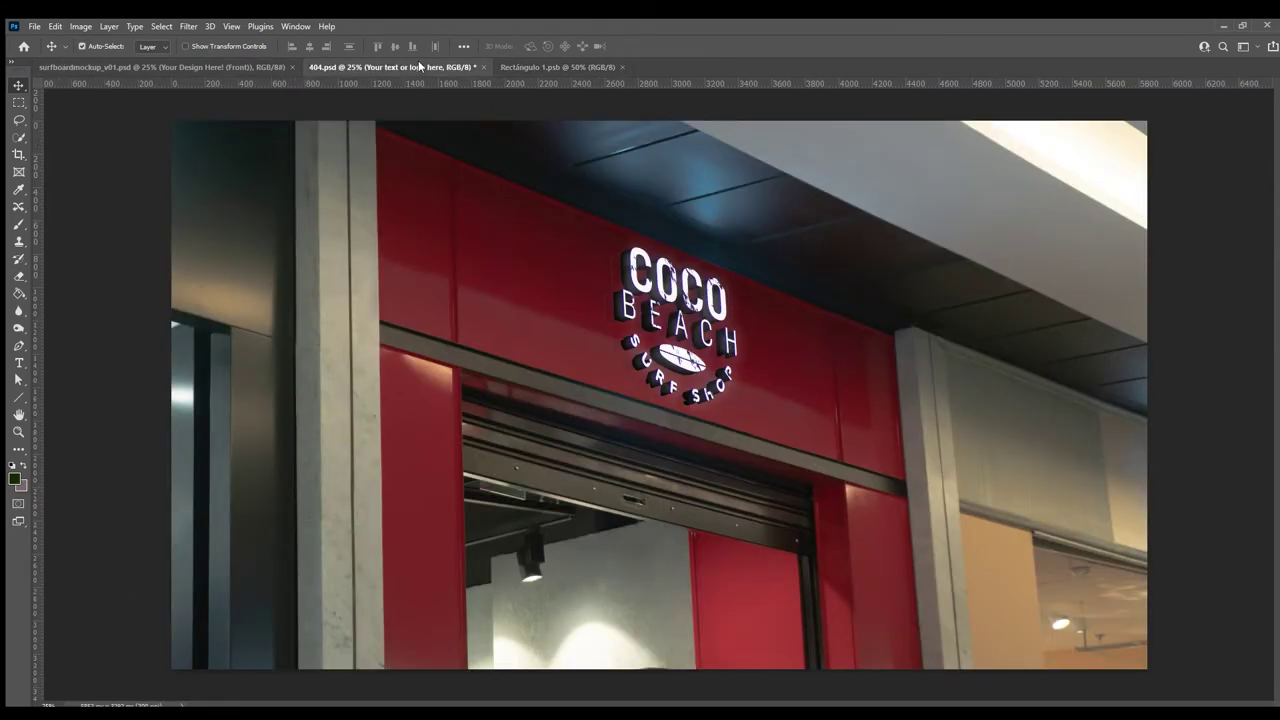
Replace the distressed logo in Rectángulo 1.psb with the clean black Coco Beach version, save, and display the storefront mockup
click(560, 66)
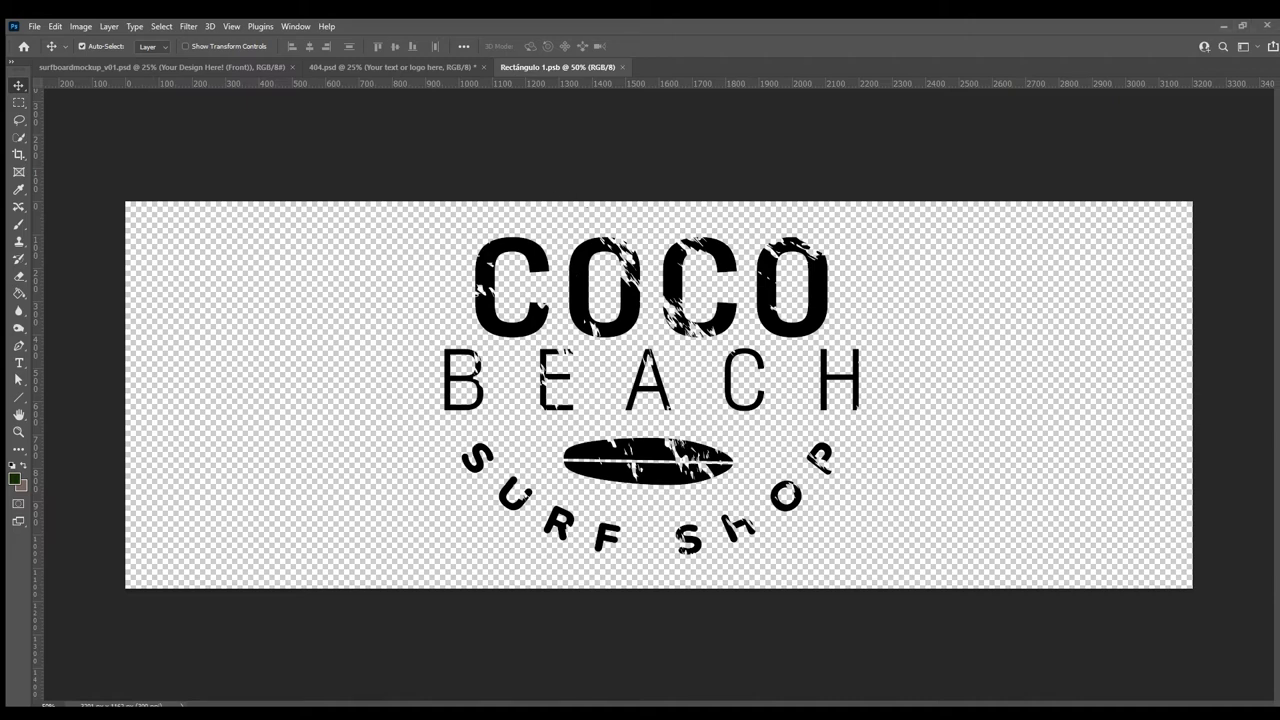
key(ctrl+v)
key(Return)
key(ctrl+s)
click(369, 67)
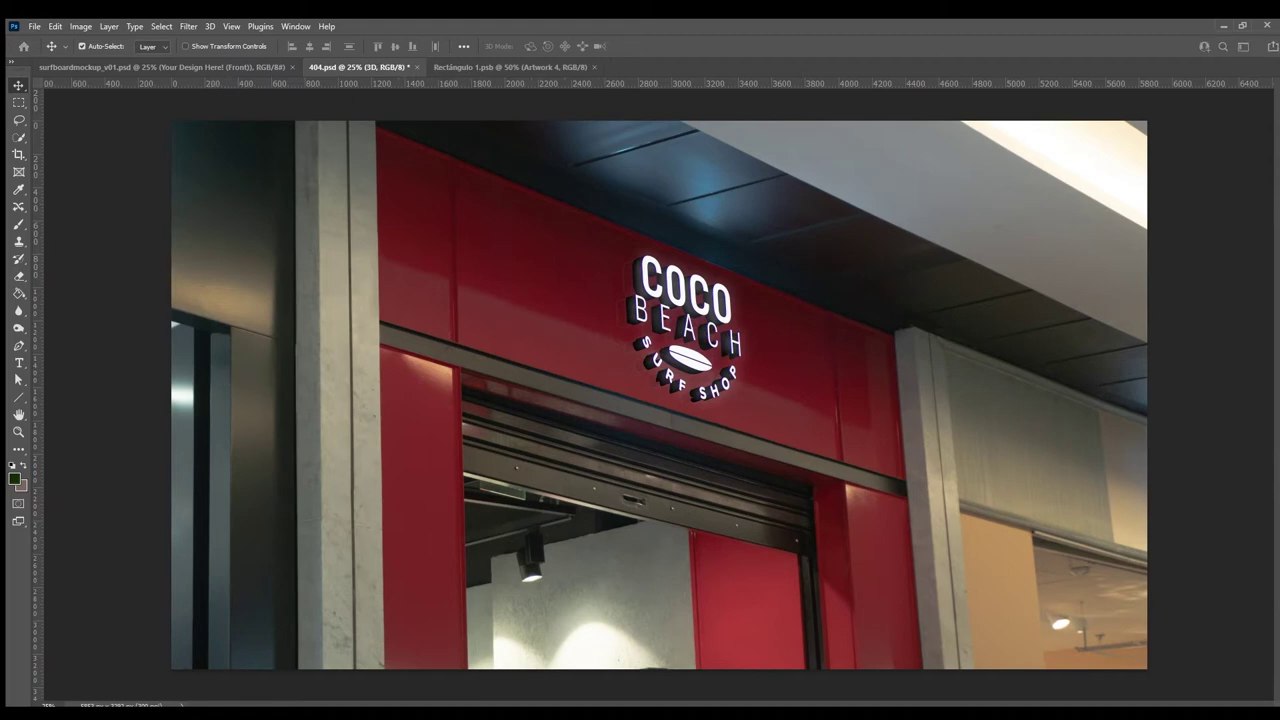
Close Rectángulo 1.psb and the 404.psd storefront mockup
click(440, 67)
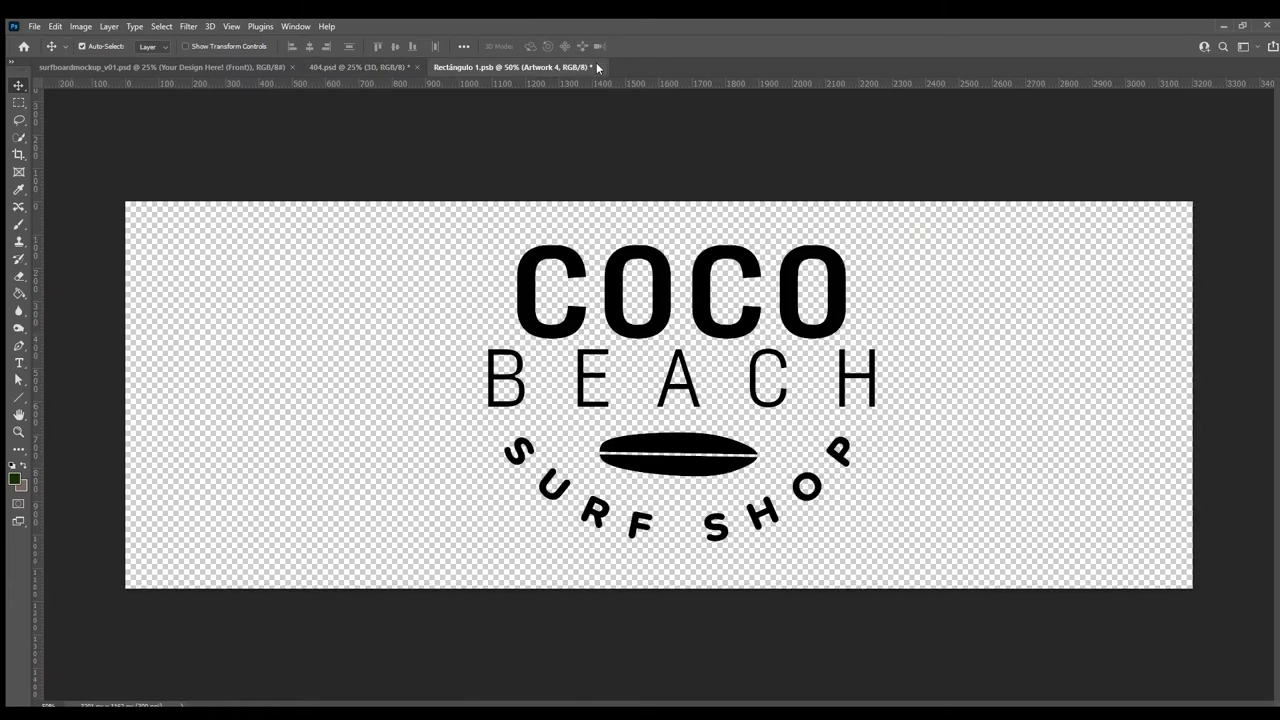
key(ctrl+w)
key(ctrl+w)
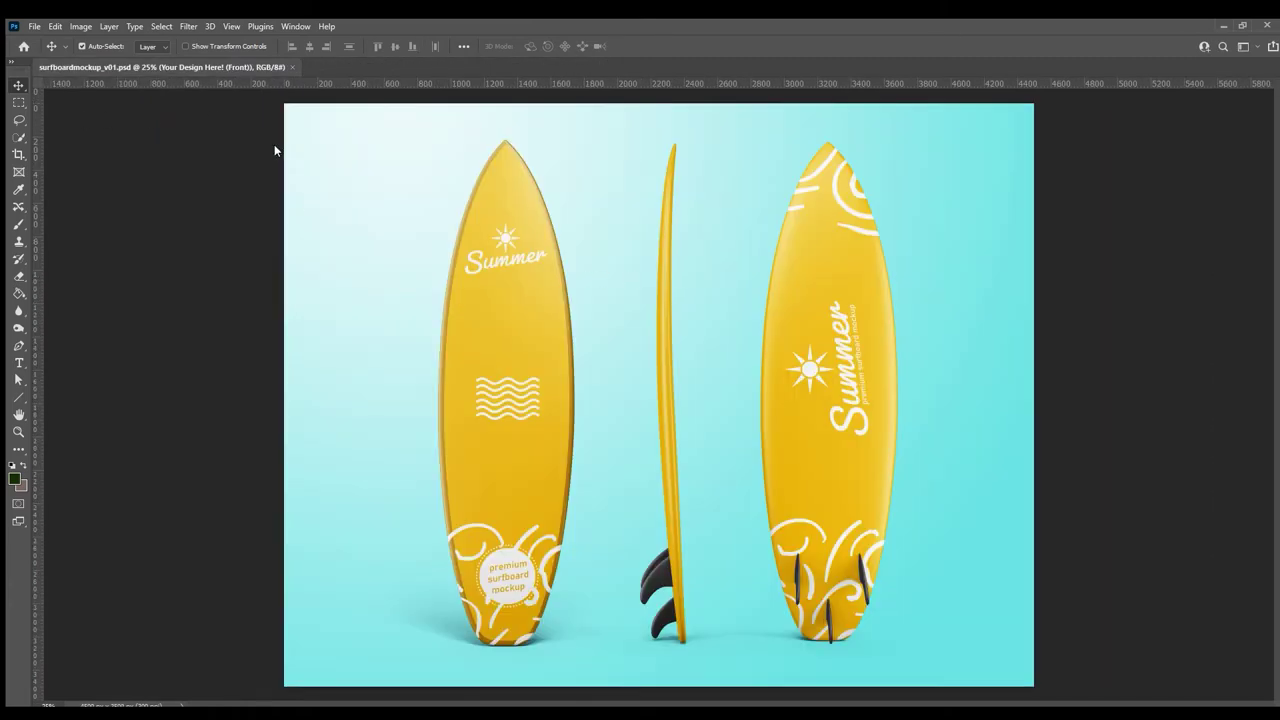
Open the surfboard's Your Design Here! (Back) contents, delete the yellow Summer artwork, and fill the whole canvas with orange
double_click(175, 235)
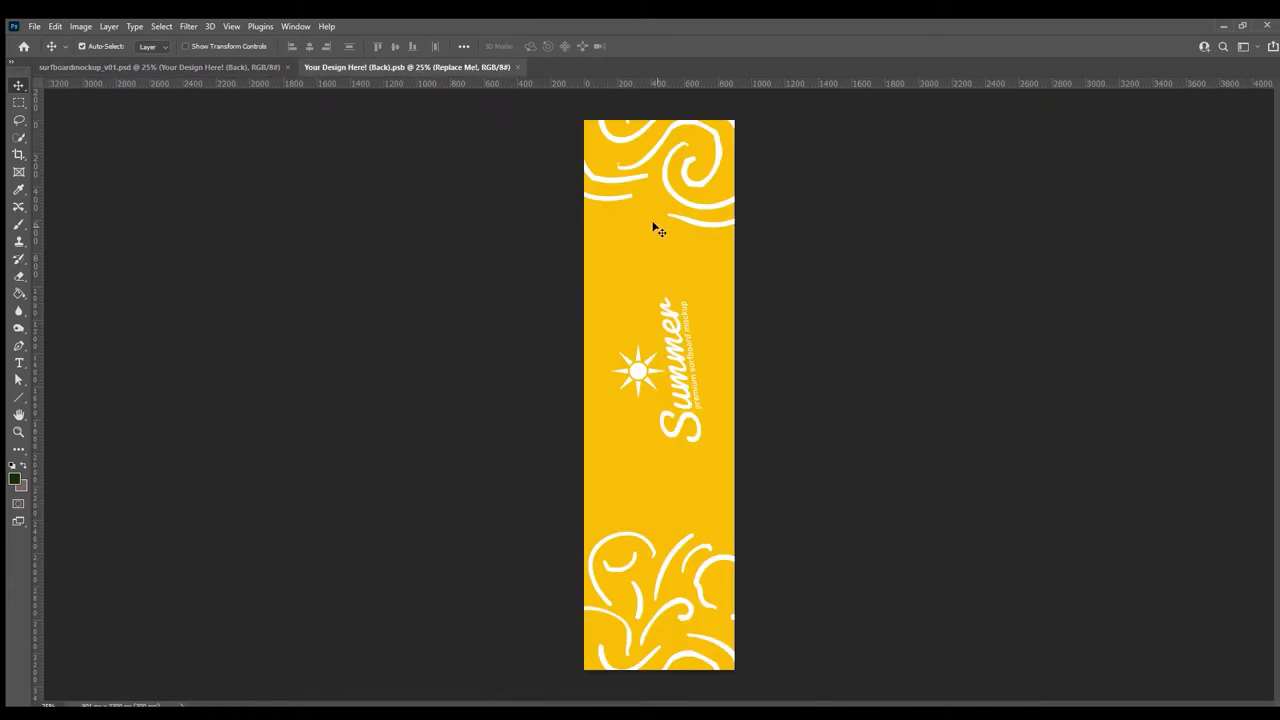
key(Delete)
key(m)
drag(584, 120, 749, 689)
key(g)
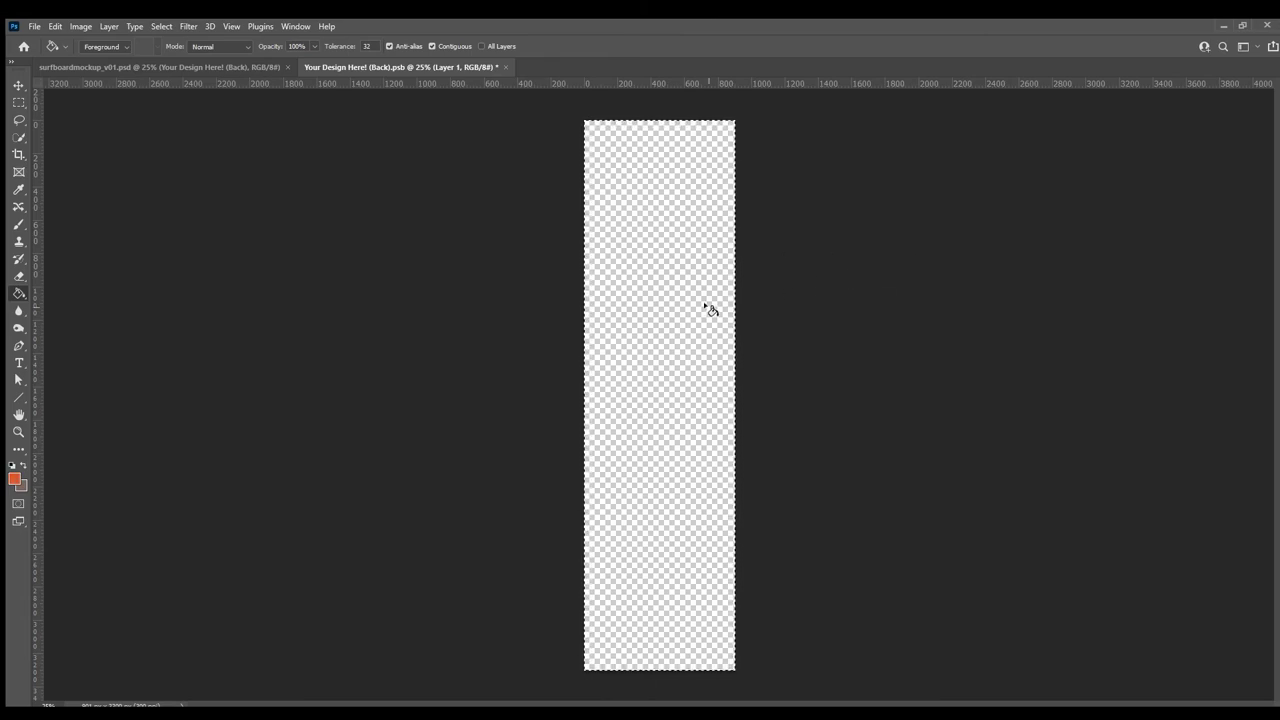
key(alt+BackSpace)
Place the clean Coco Beach logo near the top of the back design, turn it white, save, and display the surfboard mockup
drag(655, 270, 657, 215)
key(g)
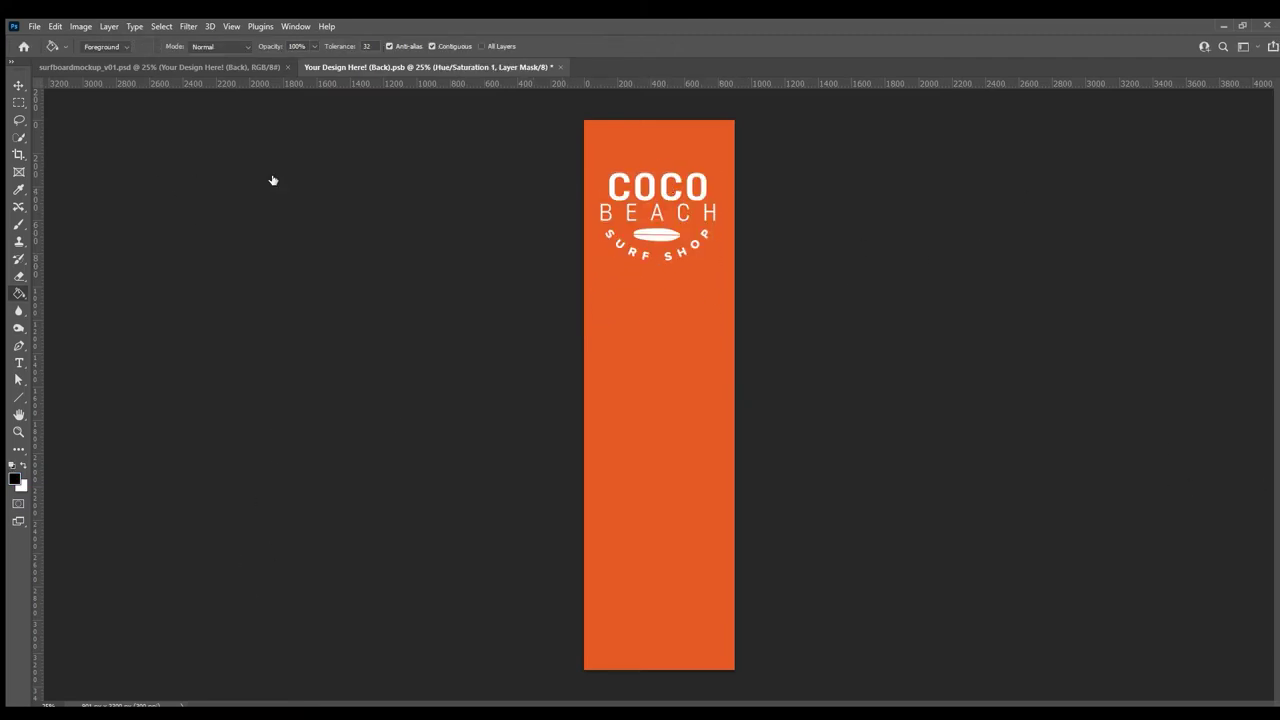
key(v)
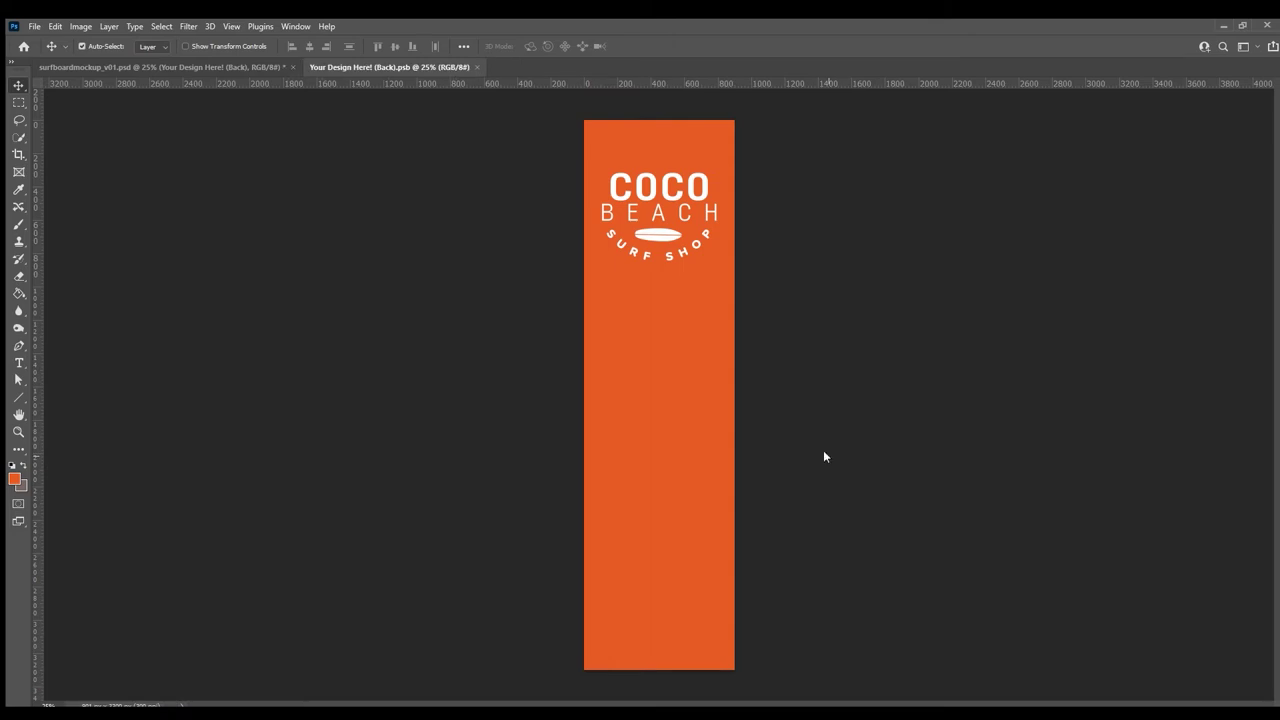
click(286, 72)
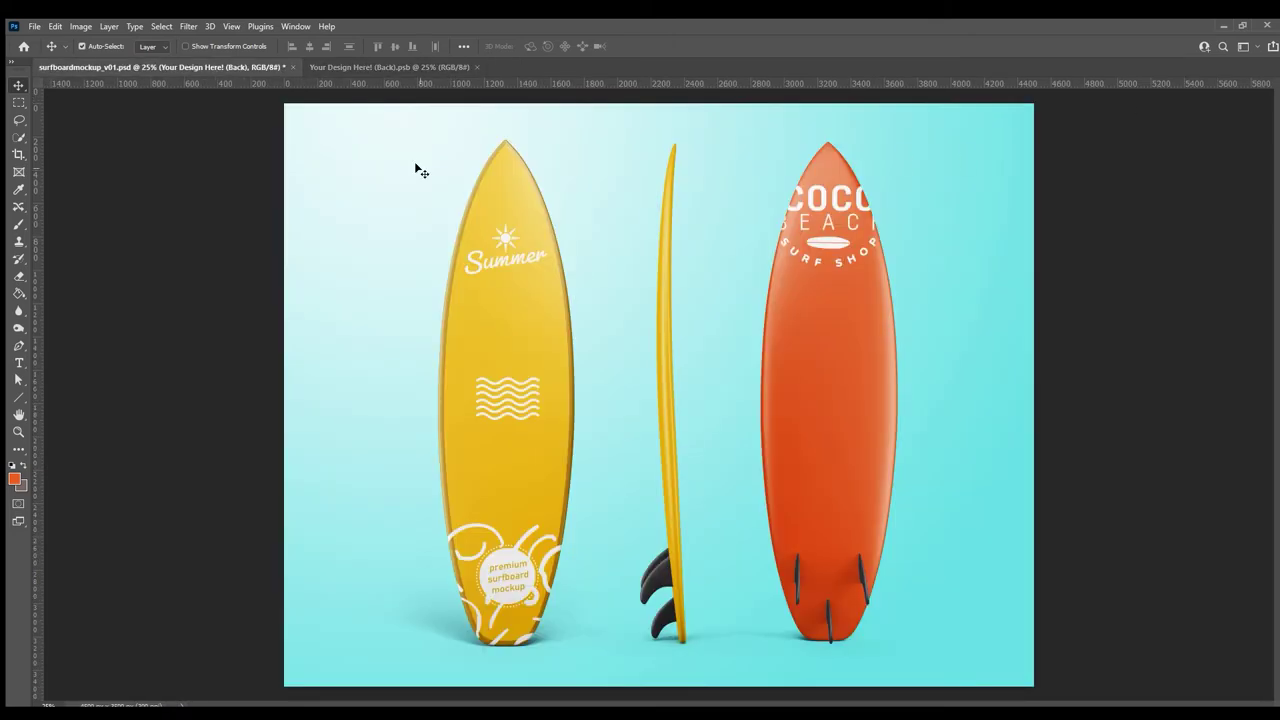
Move the white logo to the lower part of the back design, save, and check its position on the surfboard
key(ctrl+Tab)
drag(660, 214, 660, 525)
click(121, 64)
click(369, 70)
key(ctrl+s)
click(110, 63)
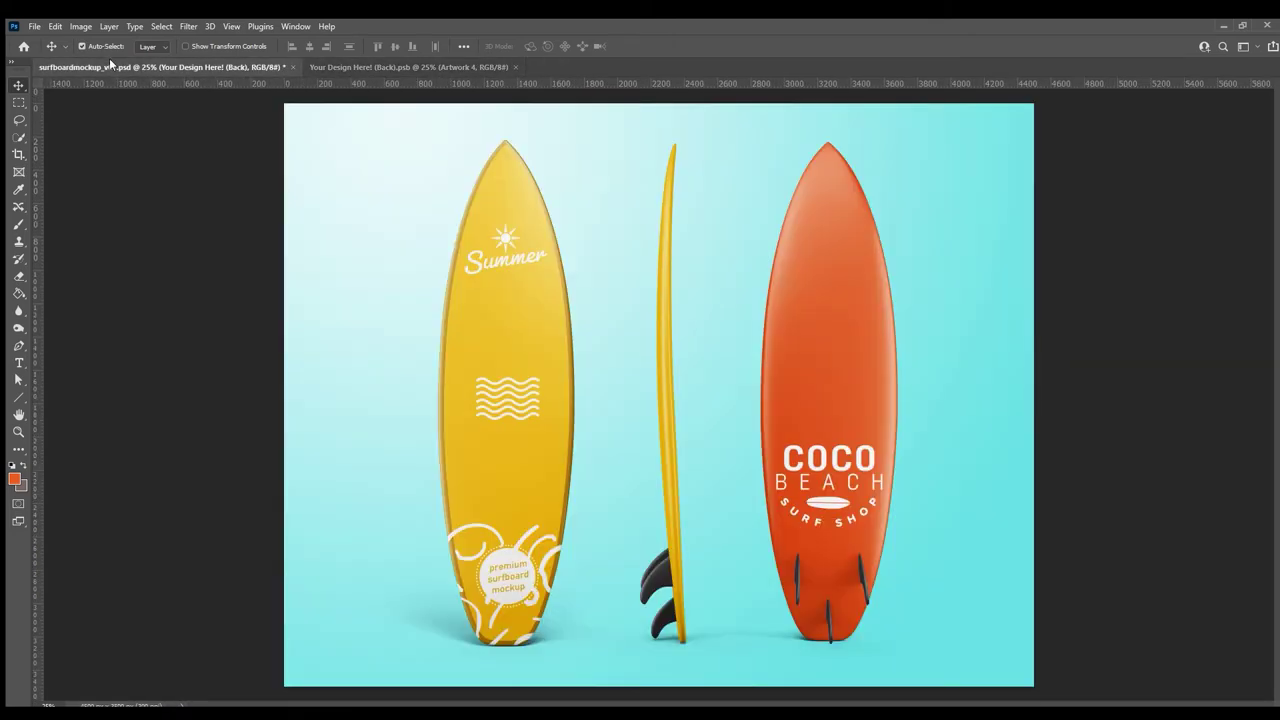
Open the Your Design Here! (Front) contents, replace the yellow Summer artwork with a full orange fill, save, and close the file
double_click(505, 190)
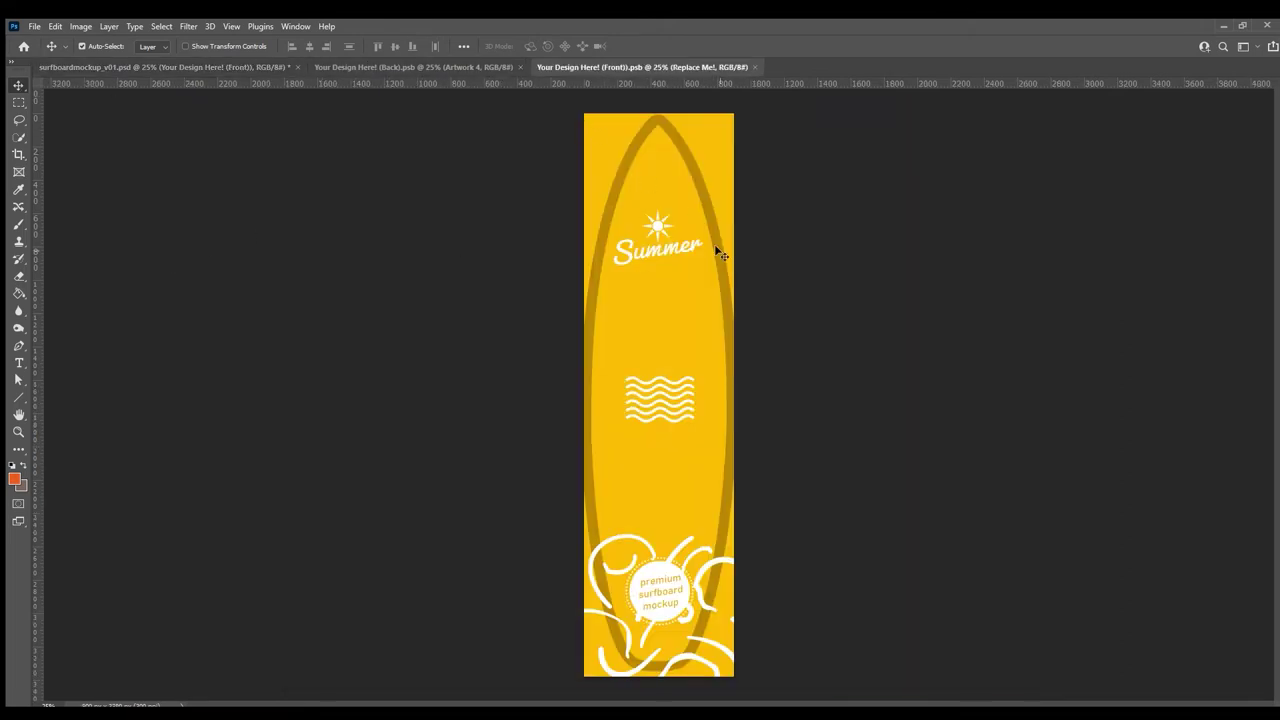
key(Delete)
key(m)
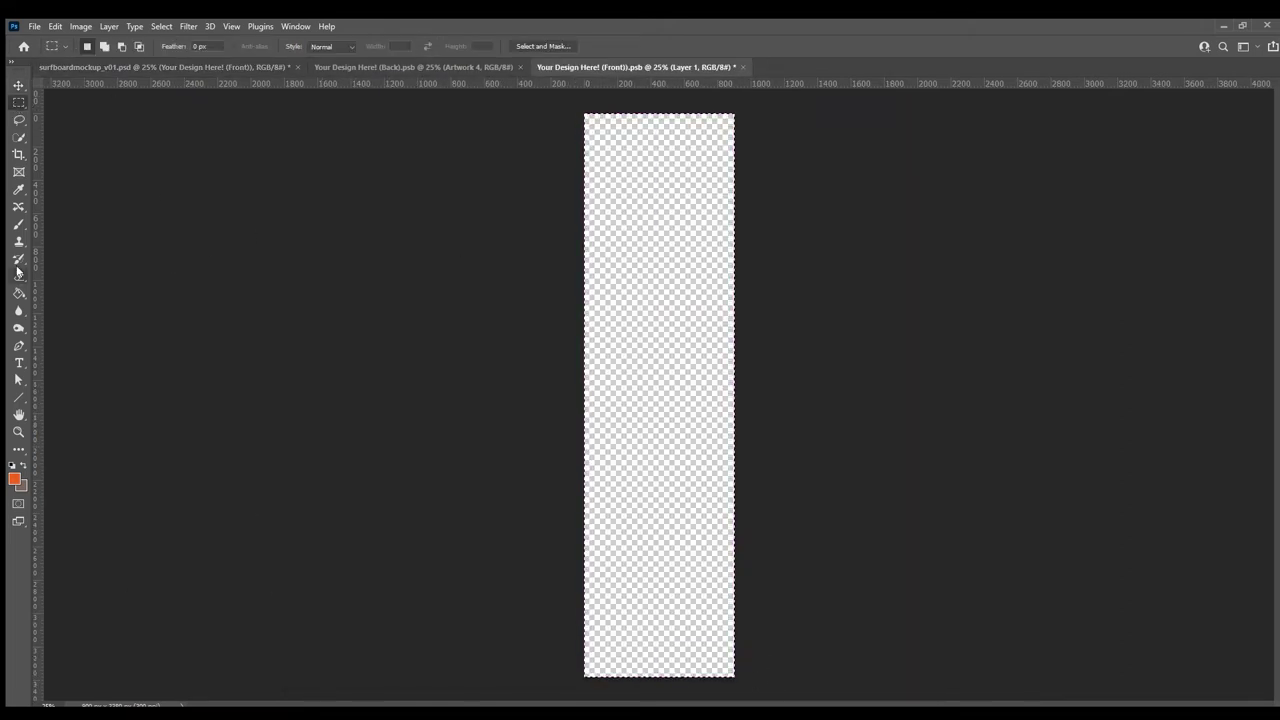
click(19, 293)
click(556, 218)
key(ctrl+s)
click(742, 67)
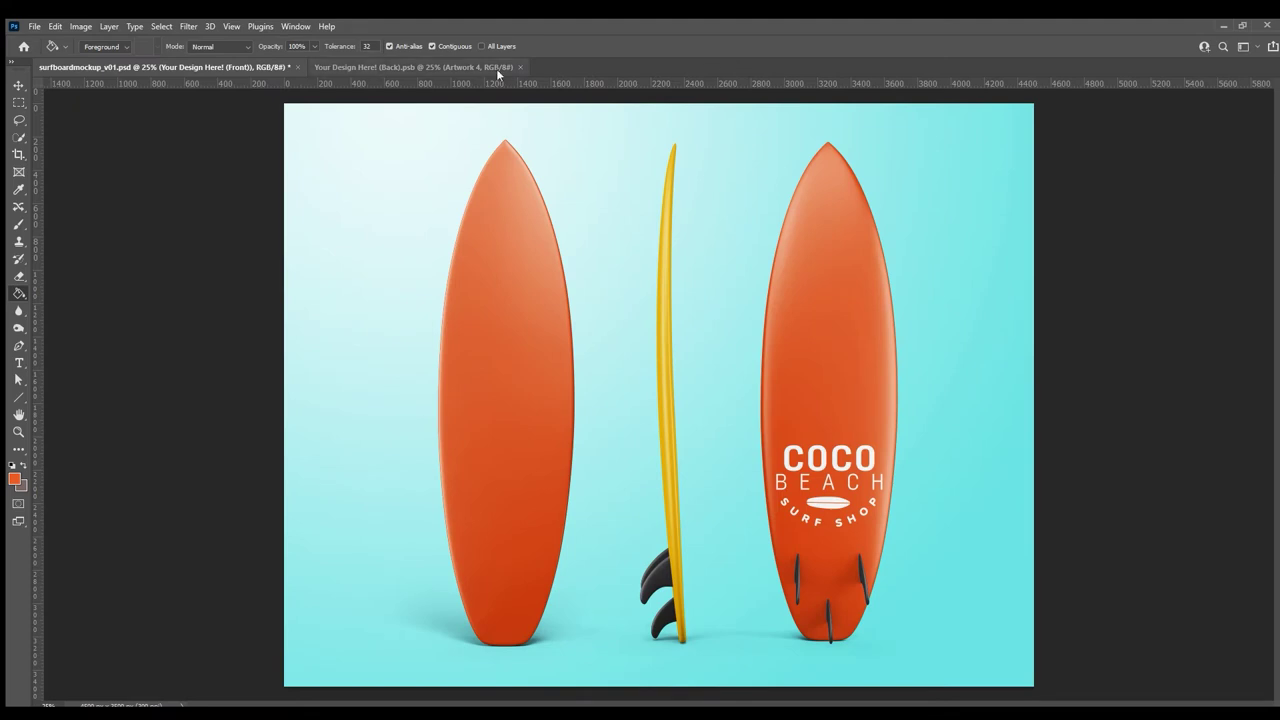
Place the distressed Coco Beach logo near the top of the front design at 41.15% scale, turn it white, and save
double_click(505, 260)
key(ctrl+v)
drag(714, 312, 700, 300)
mouse_move(654, 257)
mouse_down()
mouse_move(663, 311)
mouse_move(663, 210)
mouse_up()
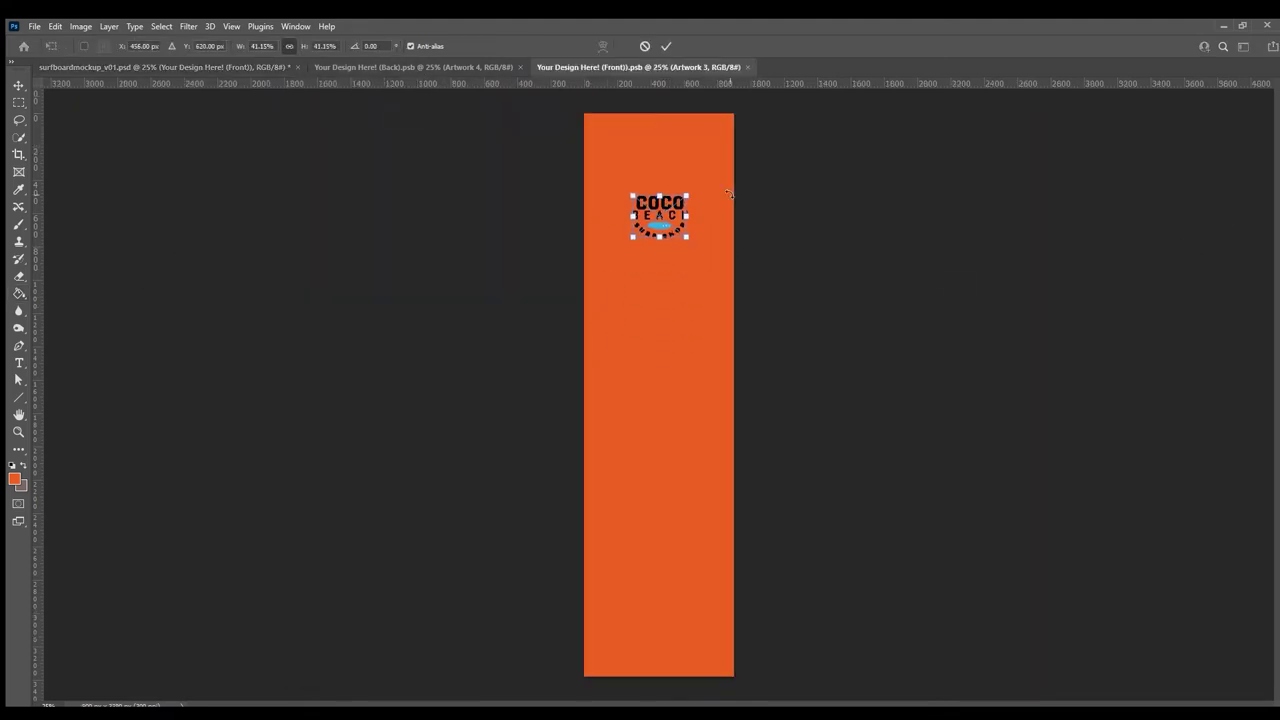
key(Return)
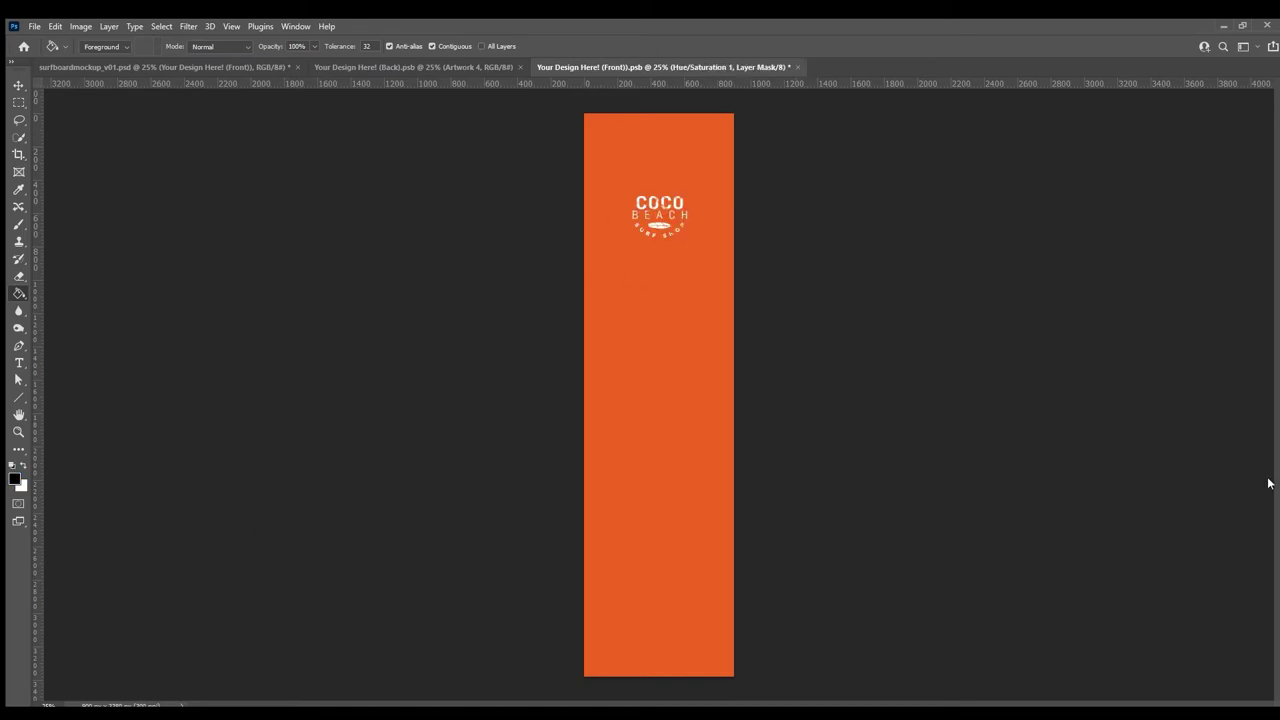
key(ctrl+s)
click(212, 66)
Nudge the front design's white logo sideways, save, and check its position on the surfboard mockup
click(648, 67)
key(v)
drag(659, 204, 655, 203)
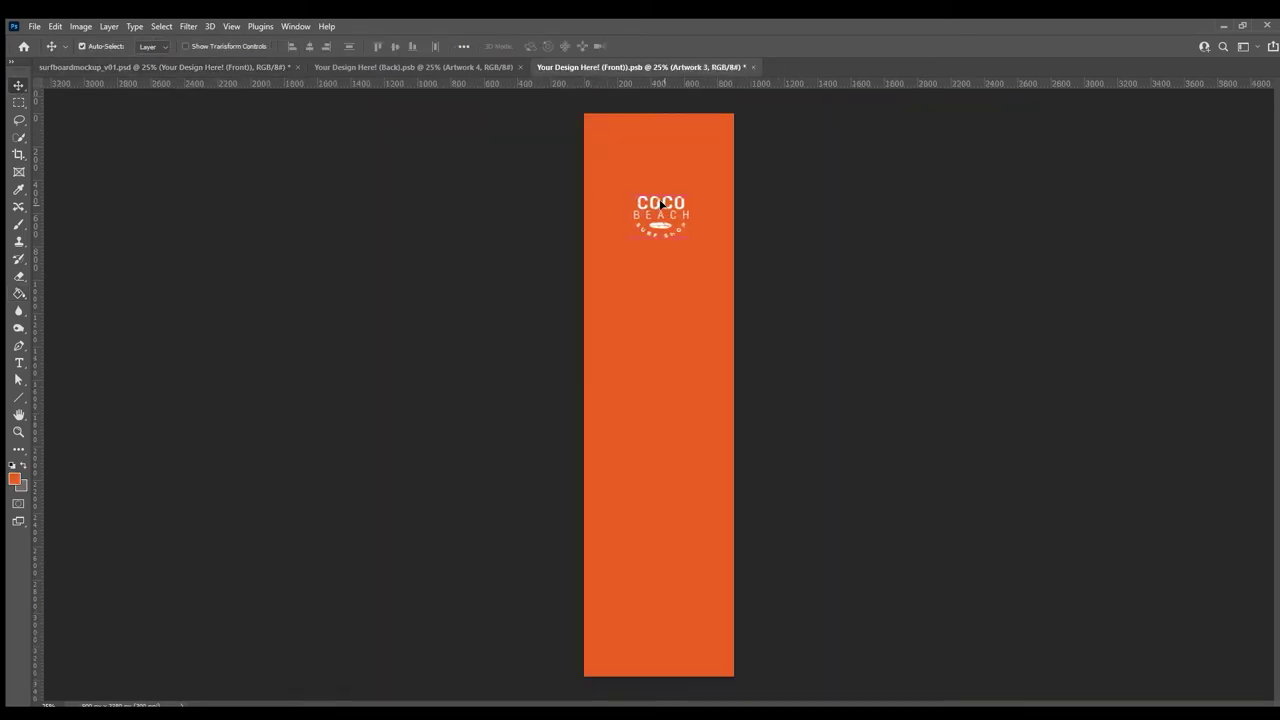
key(ctrl+s)
click(218, 66)
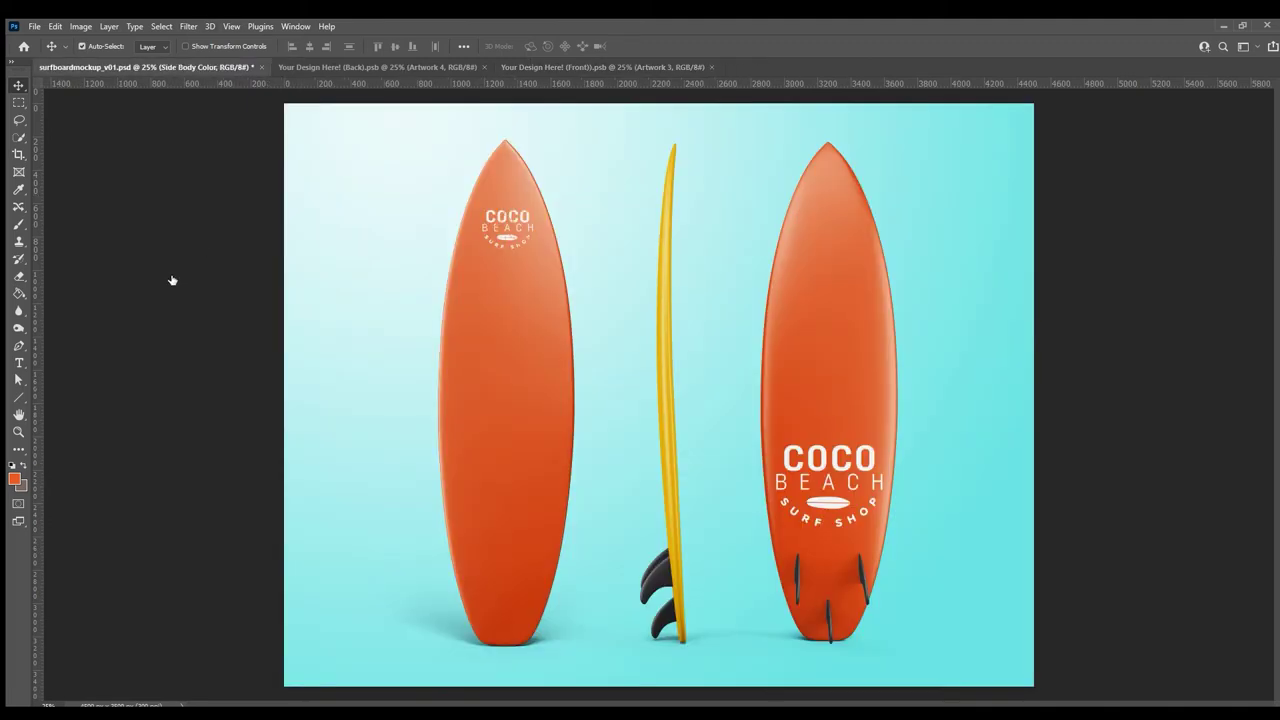
Recolor the side-view surfboard with the orange of the other boards and make the tail fins black
key(i)
click(536, 305)
key(alt+BackSpace)
key(v)
click(590, 263)
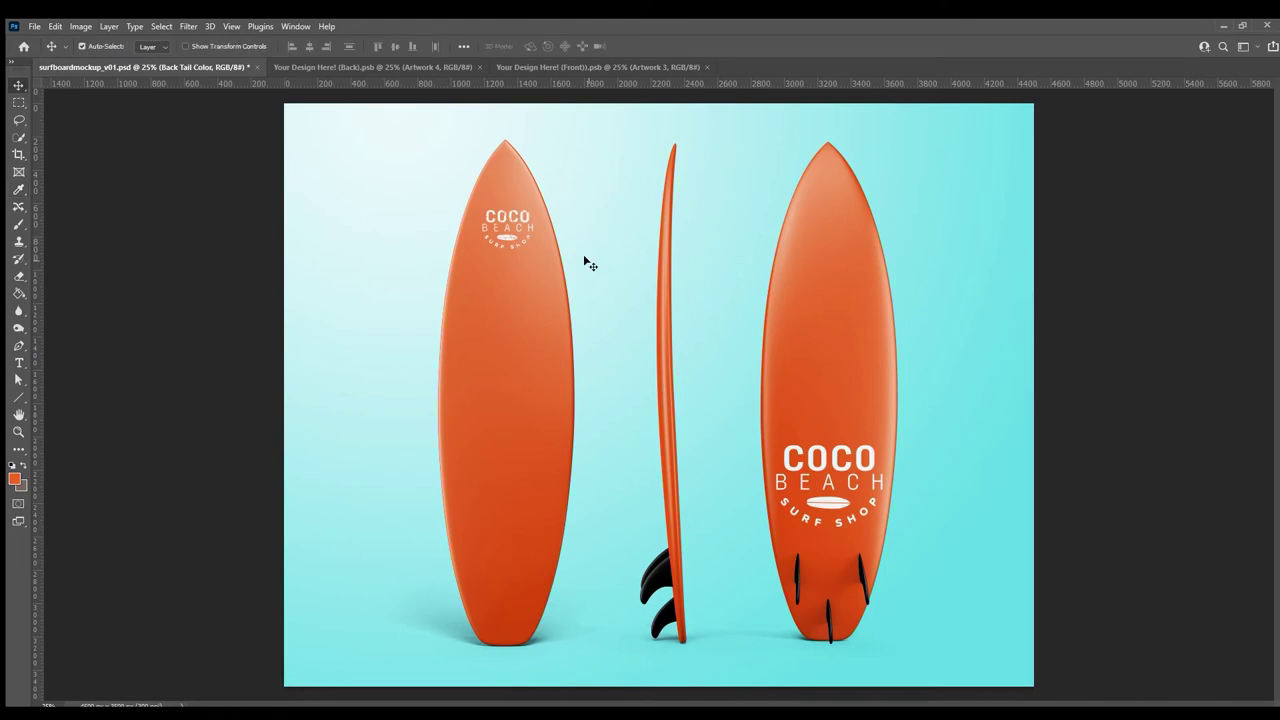
Add a thin vertical white stripe on a new layer from below the front design's logo to the canvas's lower edge, and save
double_click(505, 255)
key(m)
drag(656, 246, 662, 700)
click(18, 293)
key(d)
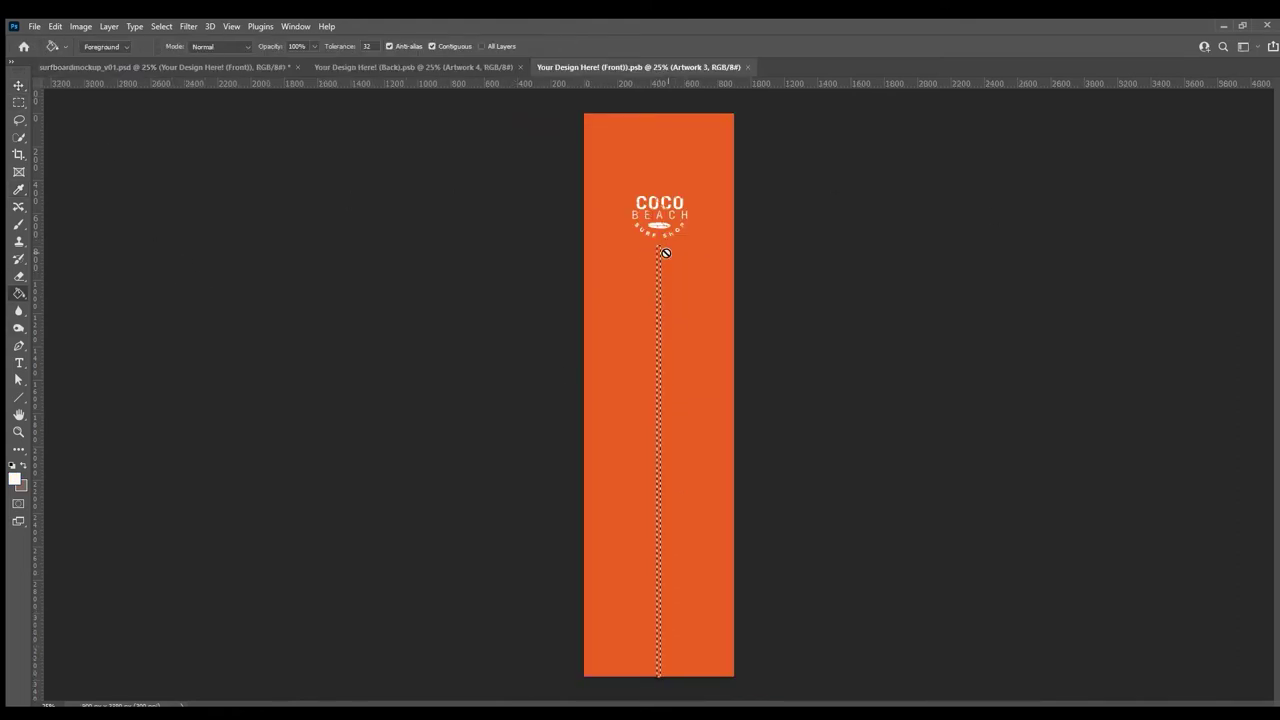
key(alt+])
key(ctrl+shift+alt+n)
key(x)
click(659, 460)
key(ctrl+s)
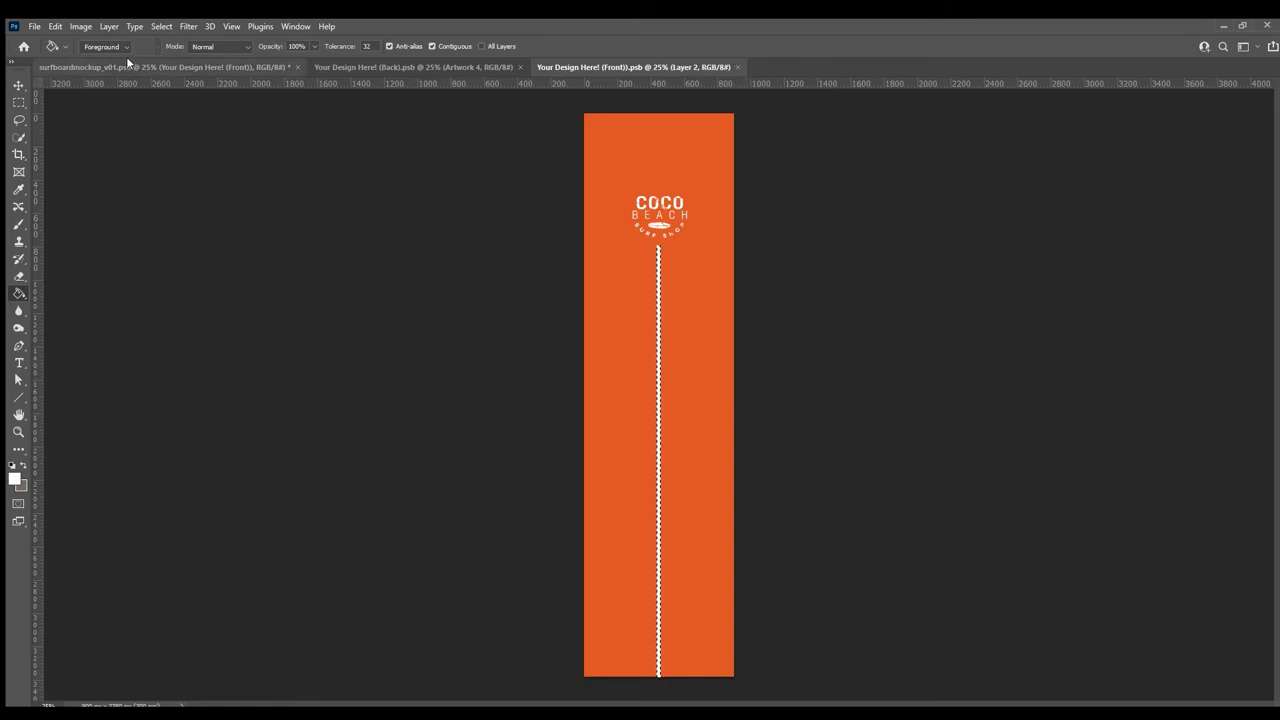
Start the front design's white stripe lower beneath the logo and align both on the horizontal center
click(126, 66)
click(584, 67)
key(v)
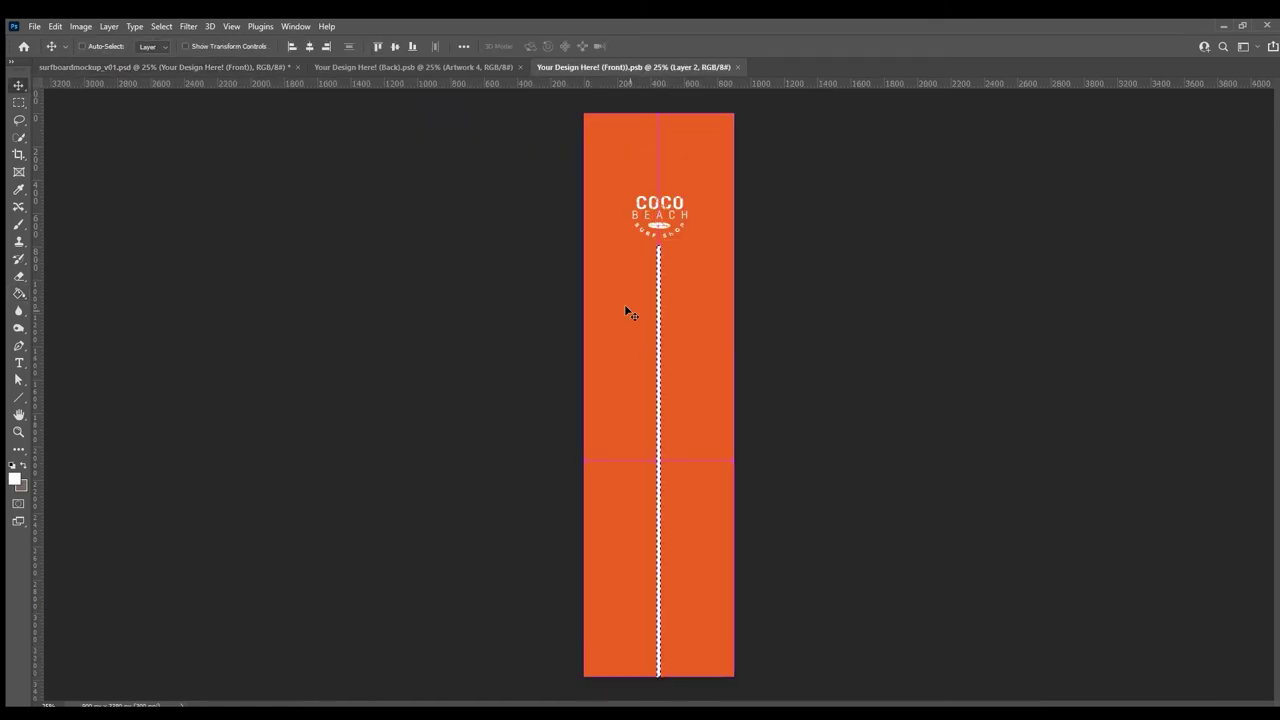
click(307, 47)
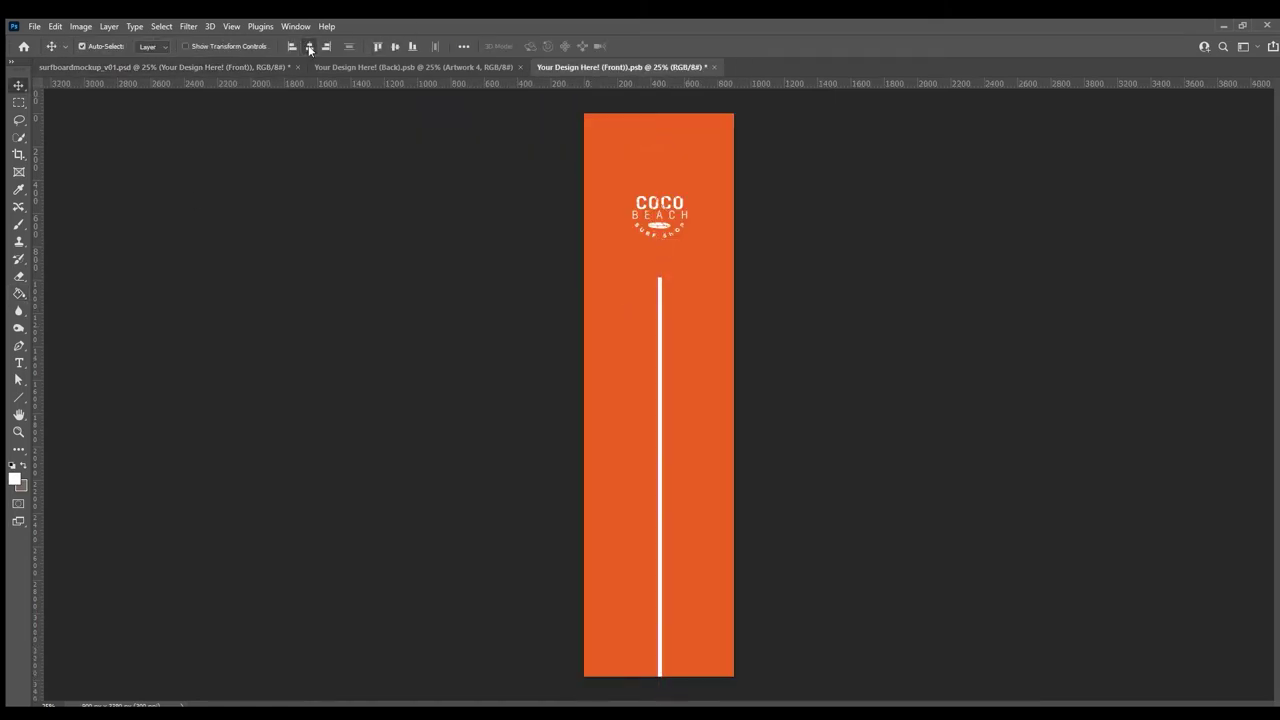
Hide the surfboard mockup's turquoise background color and close the mockup with its Front and Back design files
key(ctrl+Tab)
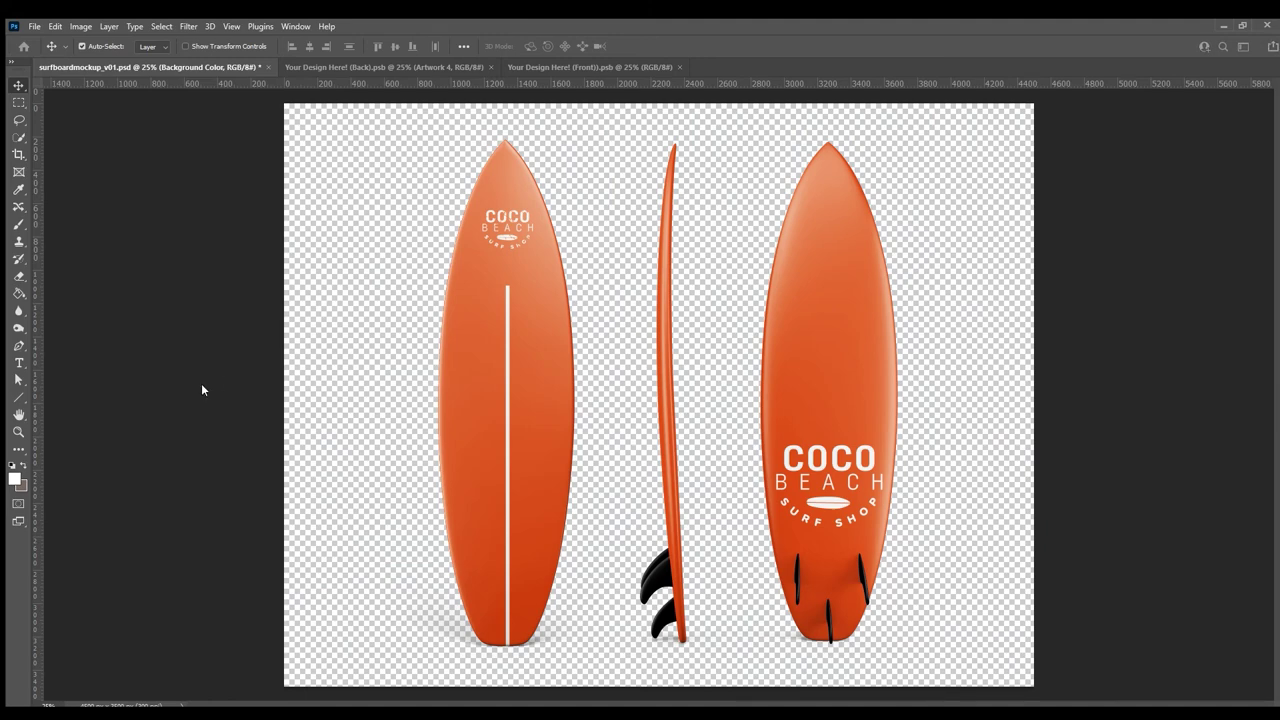
click(490, 67)
click(452, 67)
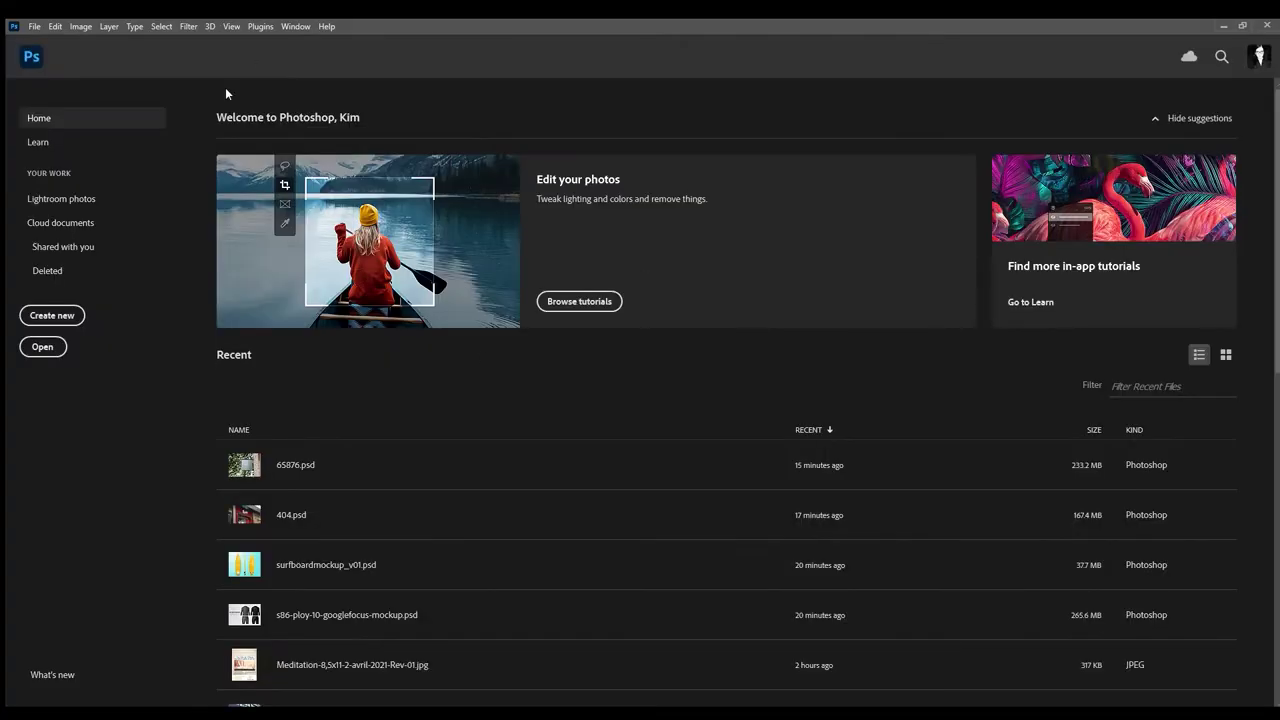
Open the recent mockup s86-ploy-10-googlefocus-mockup.psd and move the black rash guard and shorts to the middle of the canvas
click(388, 616)
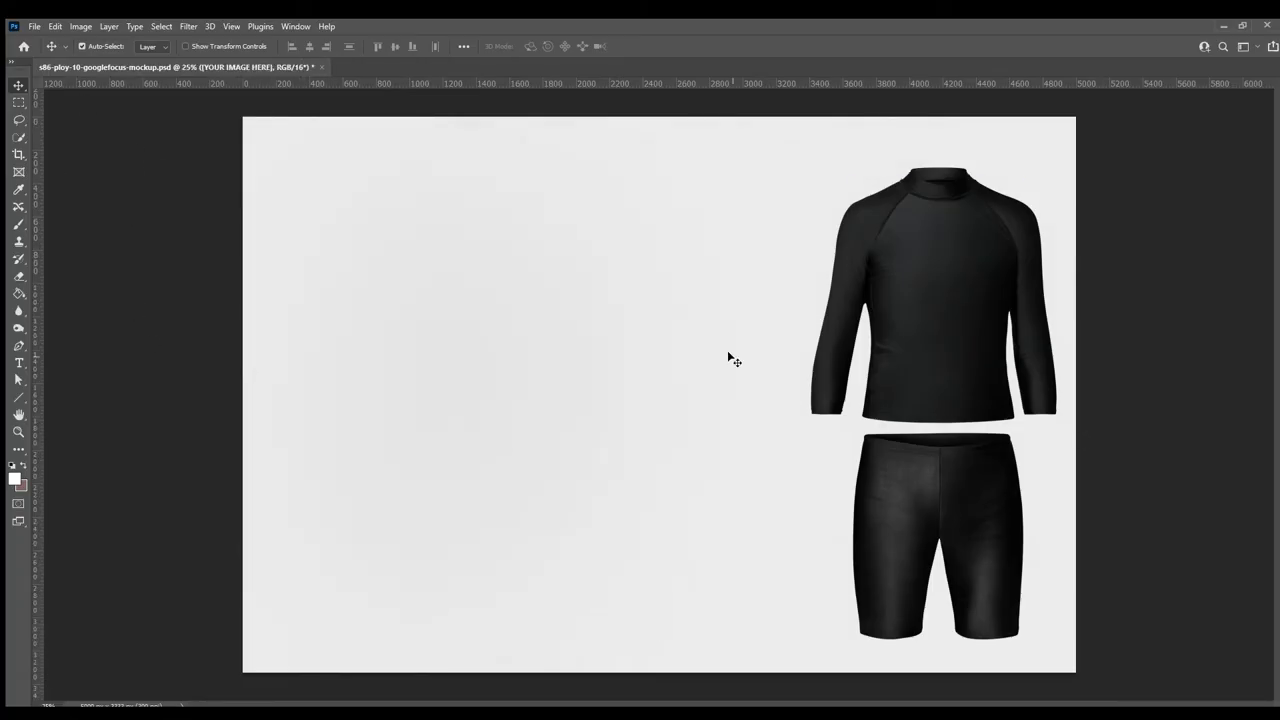
drag(857, 366, 635, 377)
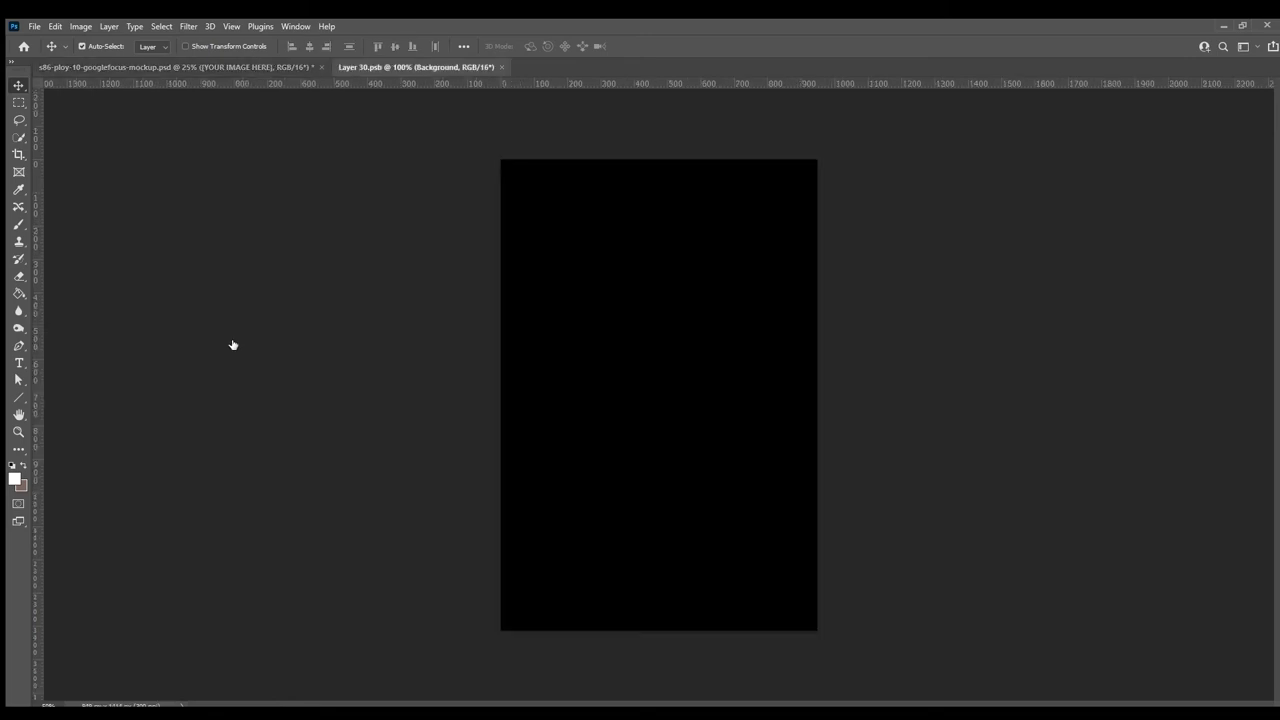
Place the distressed Coco Beach logo in the upper part of the rash guard's design file, hide the black background, and save
key(ctrl+v)
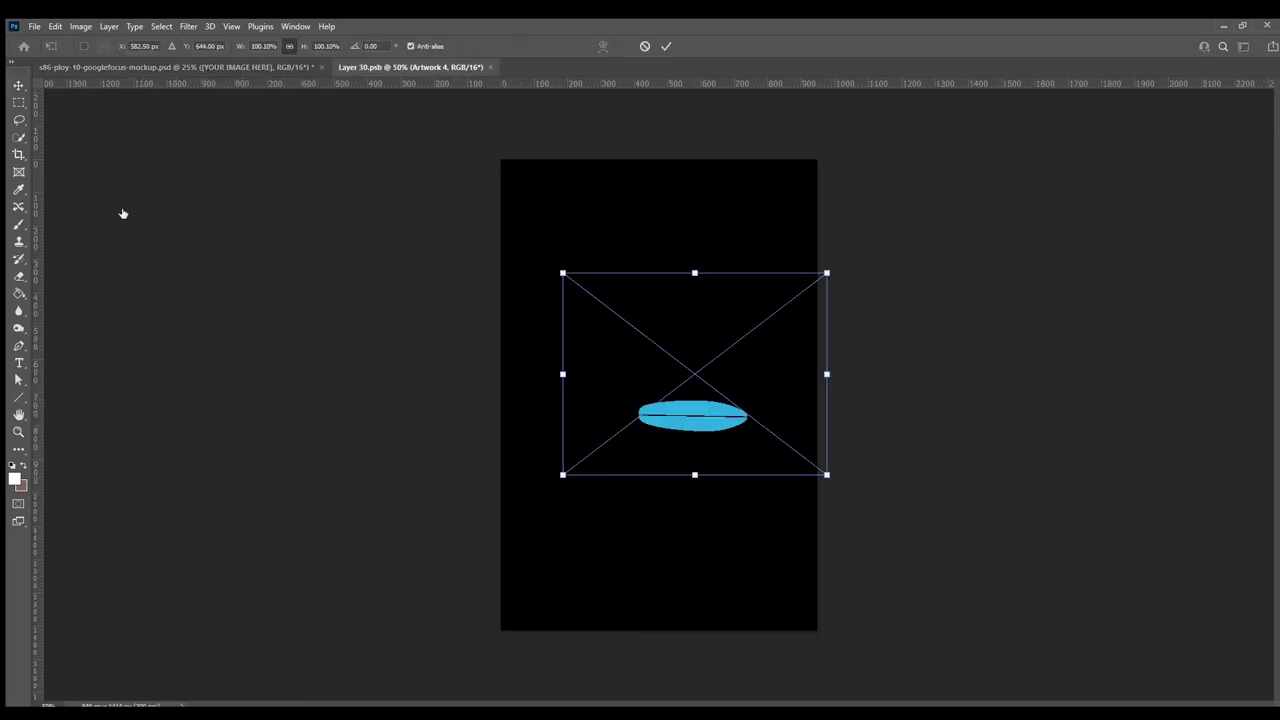
key(Return)
key(ctrl+v)
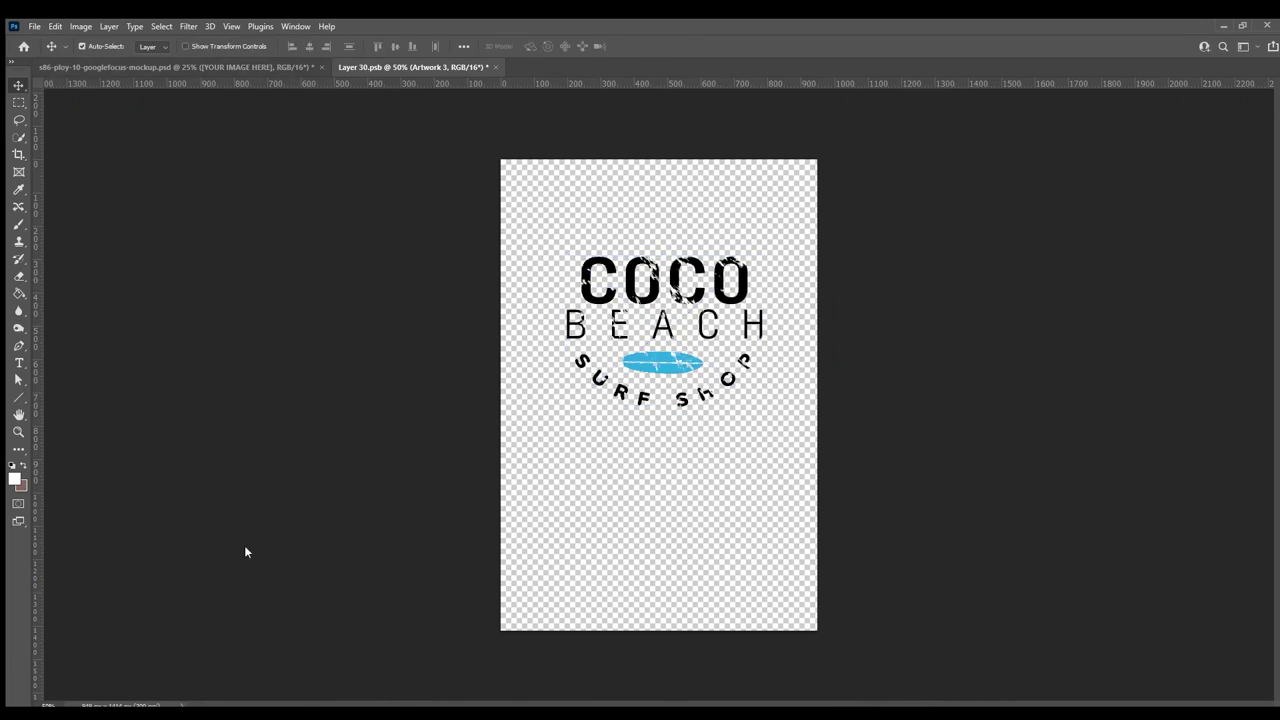
key(ctrl+s)
key(ctrl+Tab)
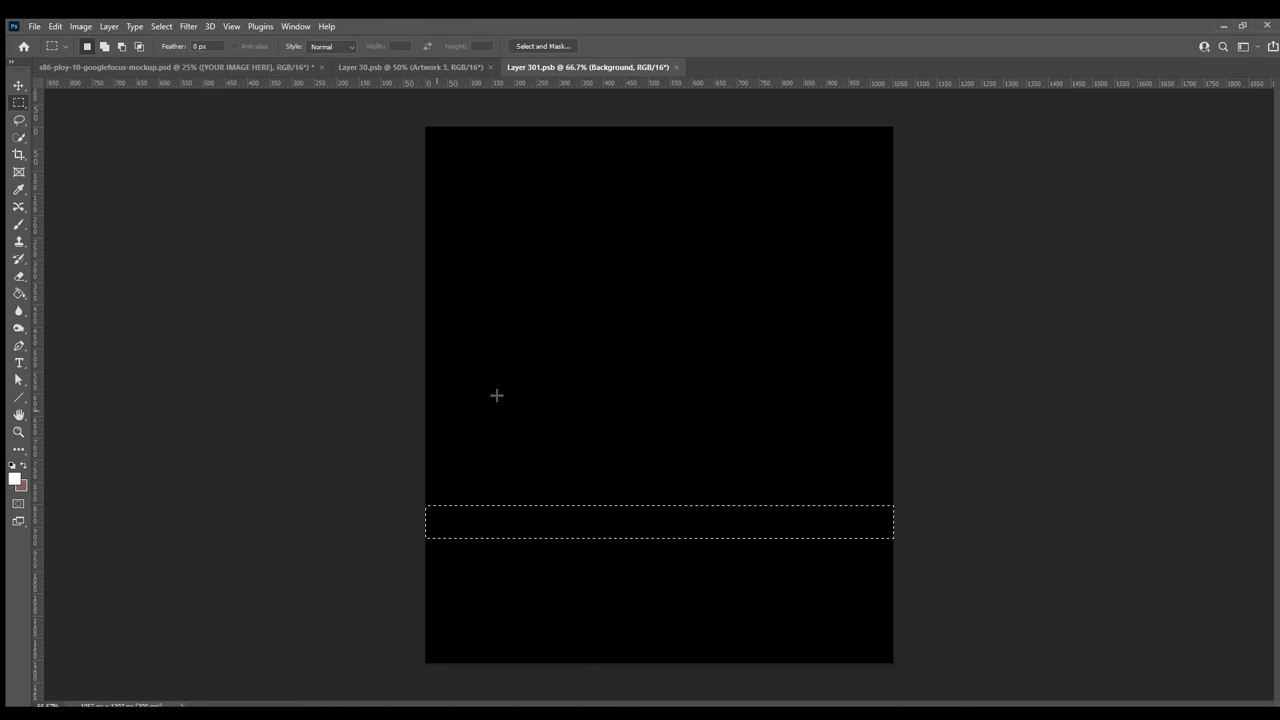
Fill the selected band on the shorts design with orange, duplicate the stripe below it, save, and return to the mockup
key(g)
click(563, 523)
key(v)
drag(697, 523, 703, 597)
key(ctrl+s)
click(235, 67)
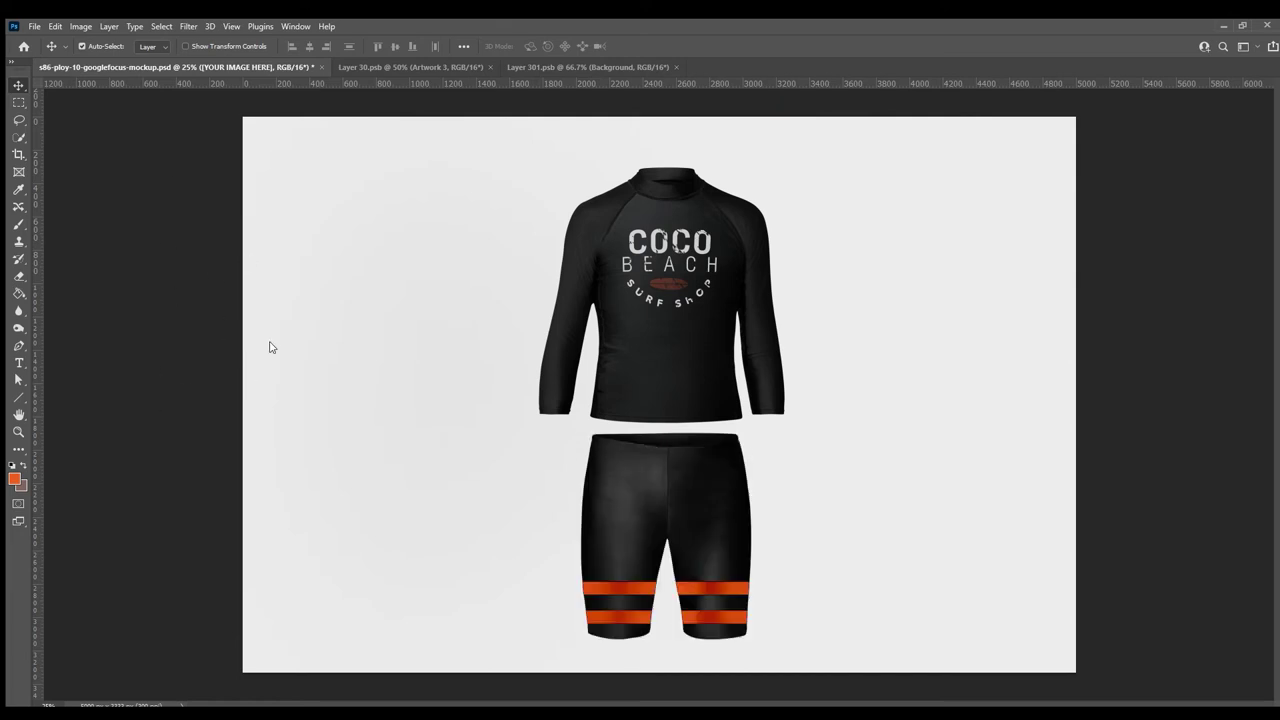
Fill the selected band on a new layer of the shorts design with turquoise, duplicate the stripe below it, and save
click(614, 68)
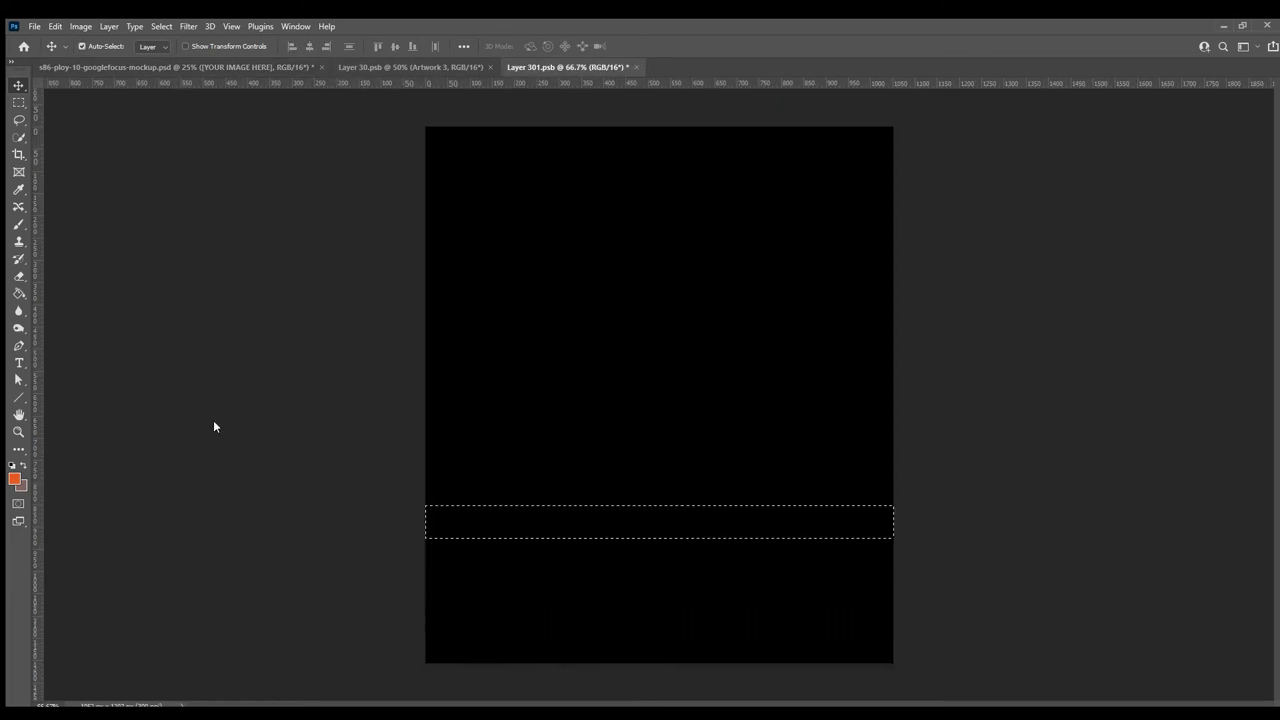
key(g)
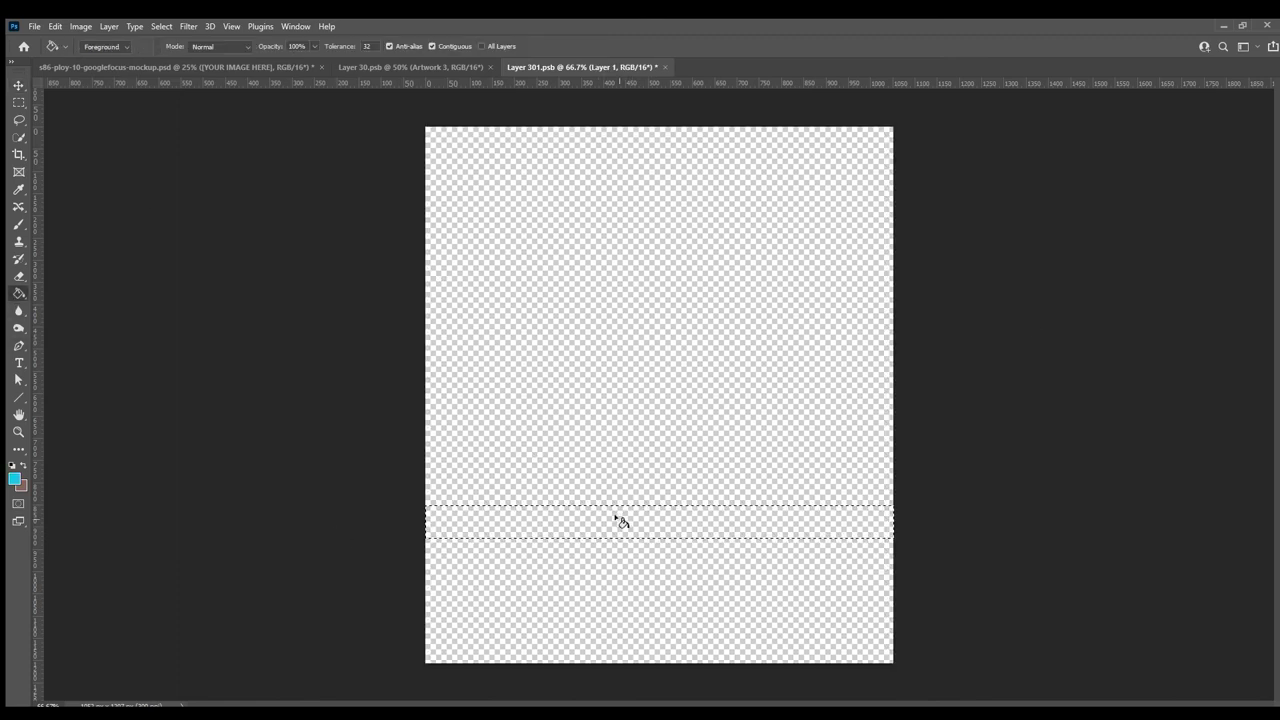
click(620, 523)
key(v)
drag(660, 521, 667, 584)
key(ctrl+s)
key(ctrl+Tab)
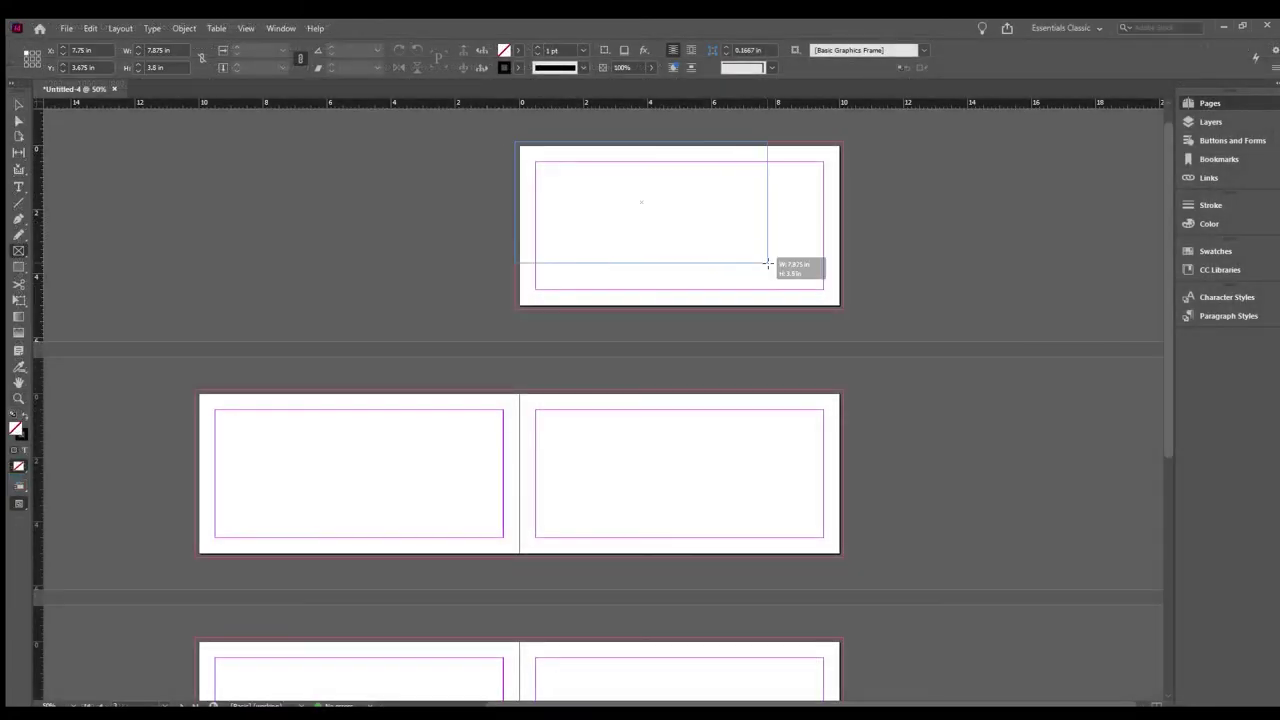
In InDesign, lay out the cover with a 7.45 × 3.925 in wave photo frame and a 3.175 × 2.725 in frame overlapping its lower-right corner
drag(755, 258, 753, 267)
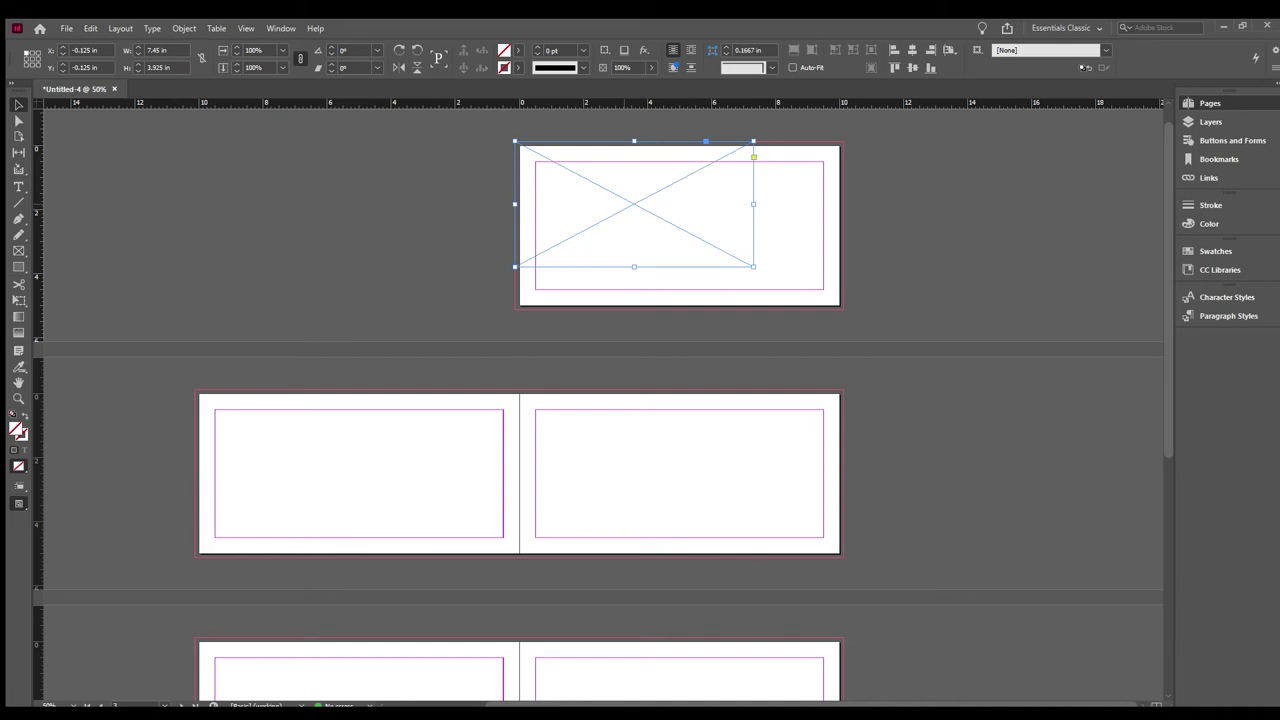
drag(703, 222, 805, 309)
key(v)
Fill the smaller cover frame with orange sampled from a Coco Beach logo placed beside the page, and put the white logo on it
click(1219, 269)
drag(1131, 374, 920, 227)
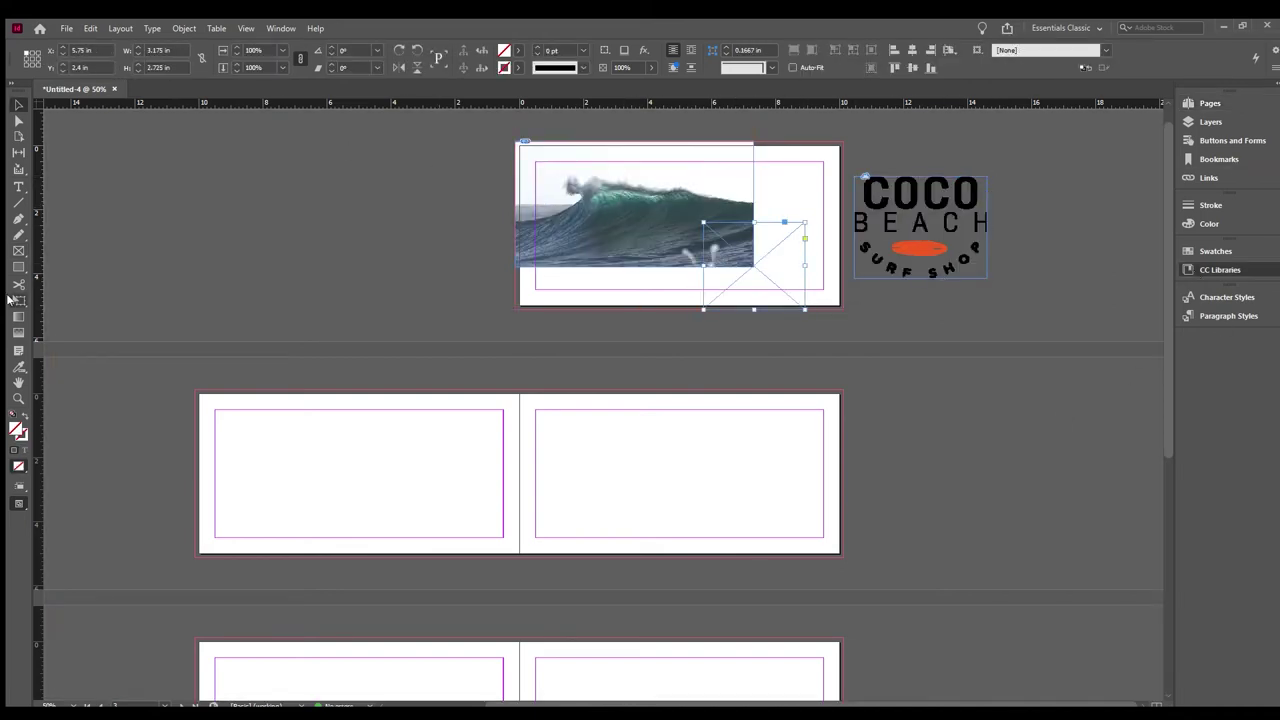
click(918, 248)
key(v)
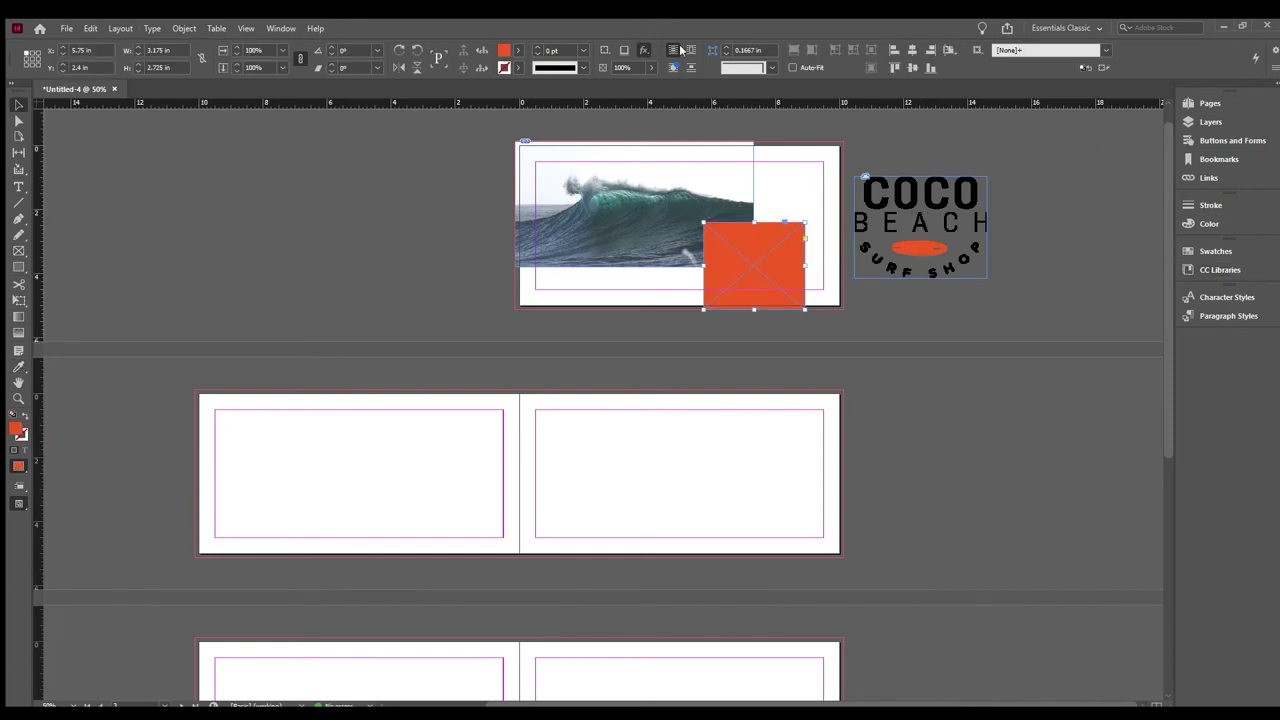
click(1219, 269)
drag(1134, 386, 760, 262)
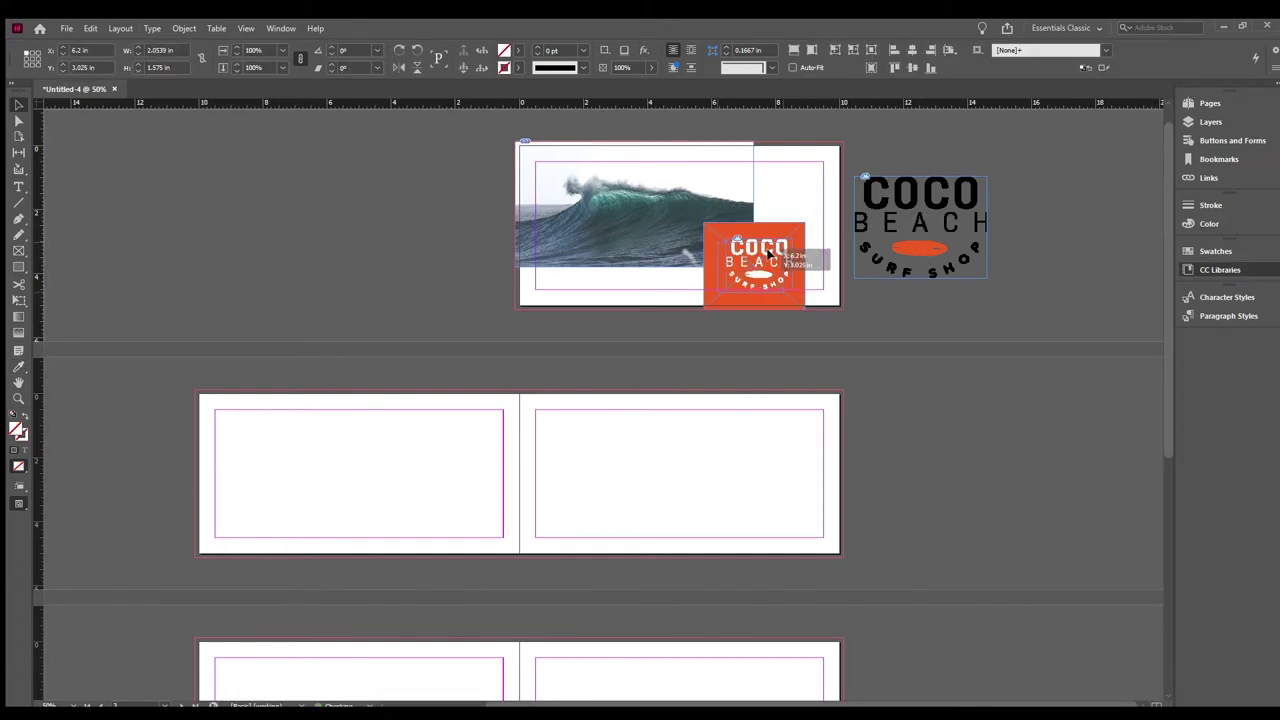
Add the title STYLE GUIDE below the wave photo in a bold sans-serif font, coloring GUIDE with the logo frame's orange
key(t)
drag(535, 272, 670, 288)
click(26, 50)
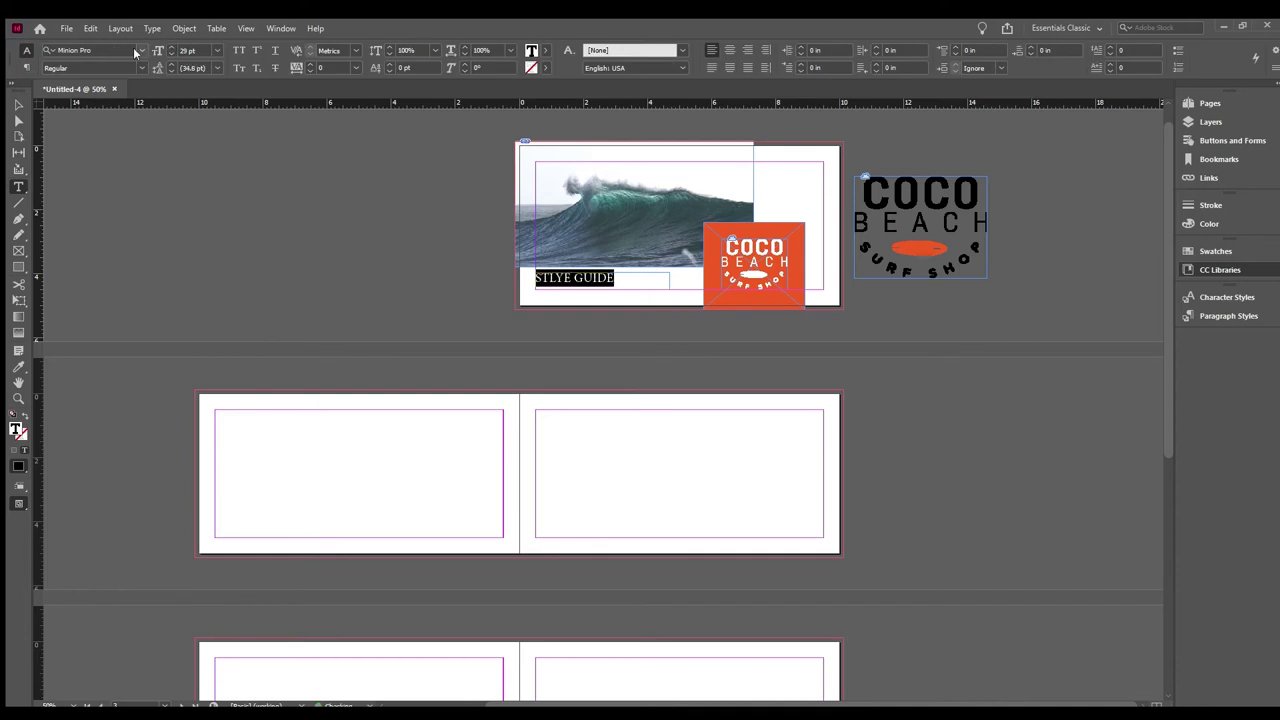
key(Return)
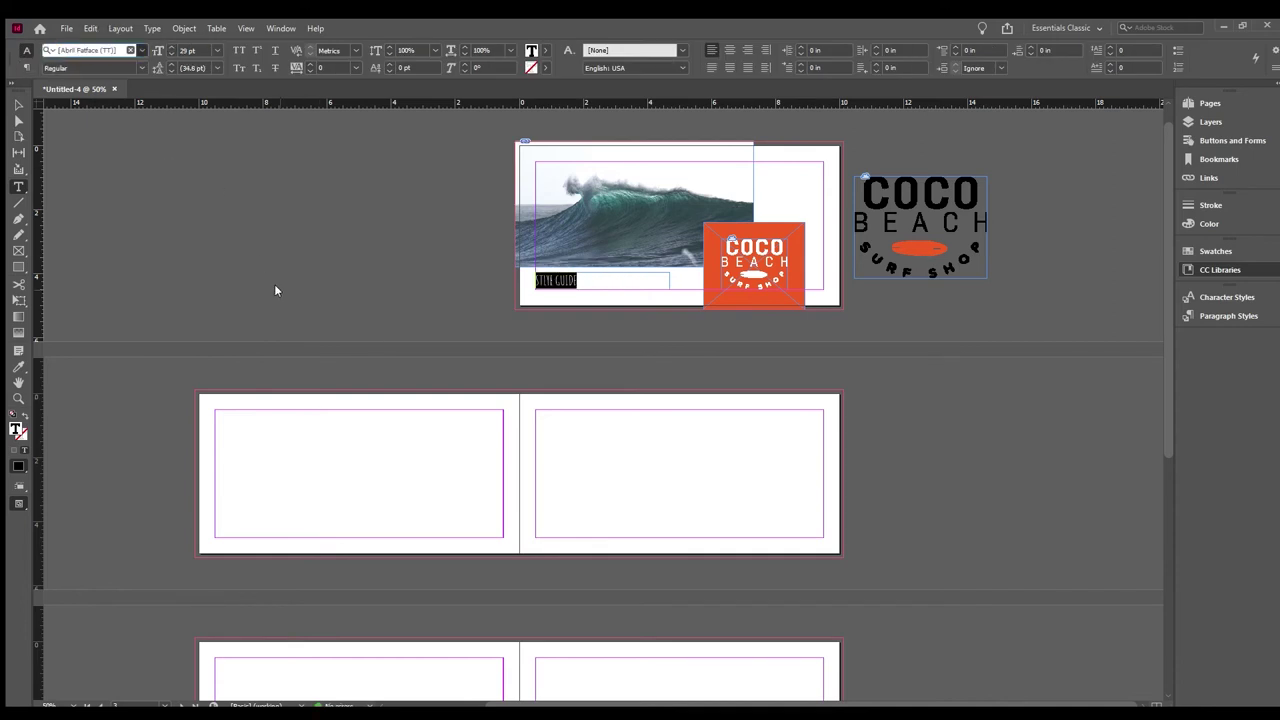
click(567, 278)
key(BackSpace)
key(BackSpace)
text(YL)
click(17, 368)
click(754, 265)
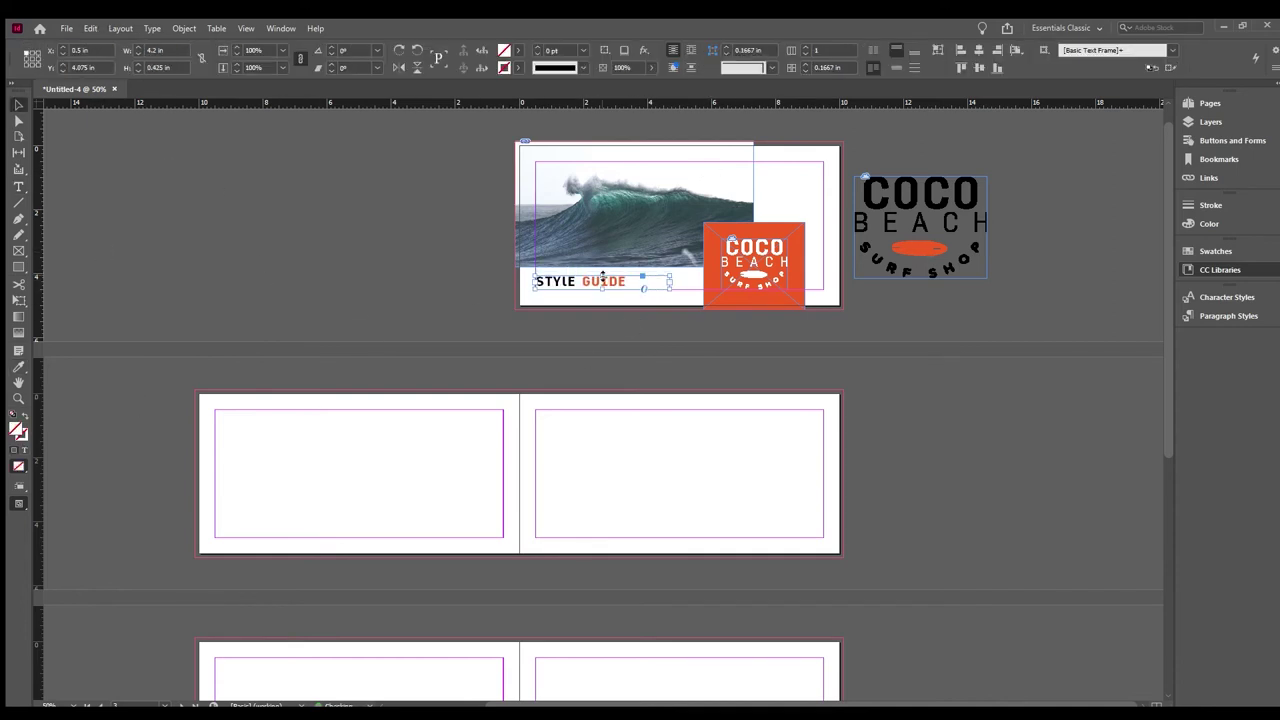
Shift the orange box and its white logo right to the cover's margin and preview the page without guides
drag(742, 263, 760, 263)
key(w)
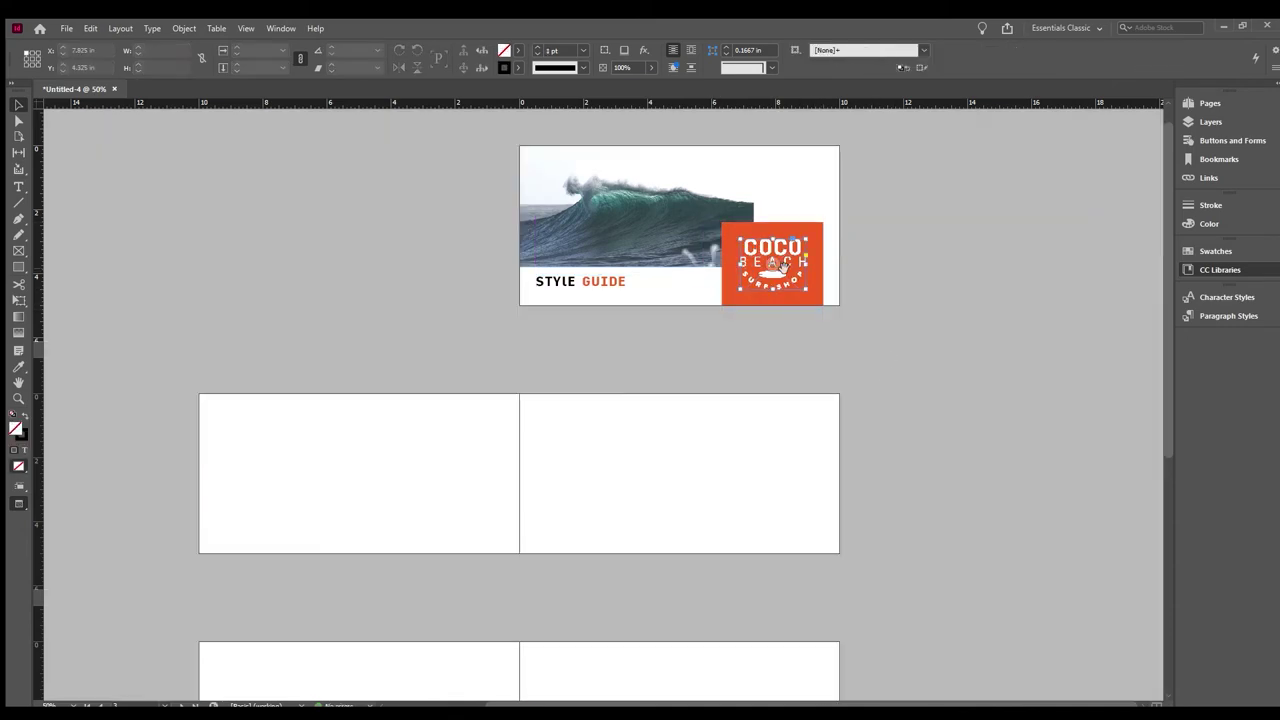
key(ctrl+=)
key(ctrl+-)
Add a 12 pt Input Sans Condensed header COCO BEACH SURF SHOP with an orange line beneath it to the left master page
scroll(600, 400, down, 5)
key(w)
key(t)
key(ctrl+=)
key(ctrl+=)
key(ctrl+=)
key(ctrl+=)
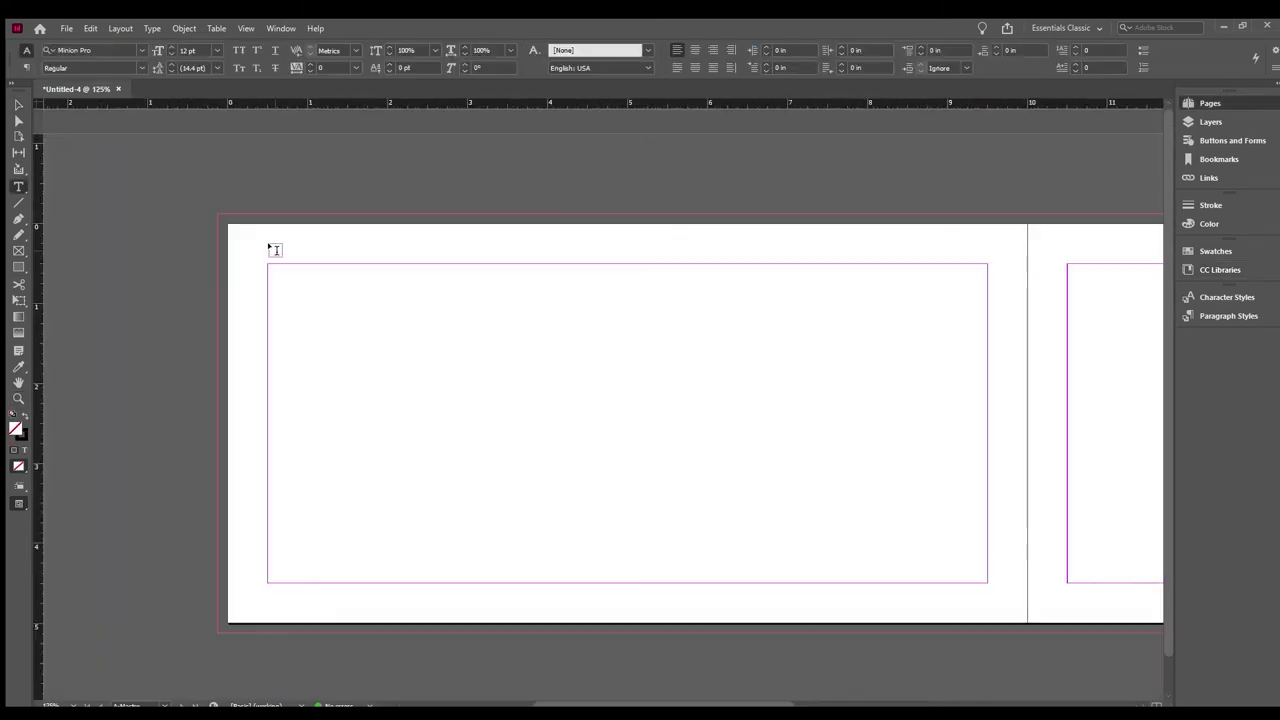
drag(265, 243, 595, 257)
text(COCO BEACH SURF SHOP)
key(ctrl+a)
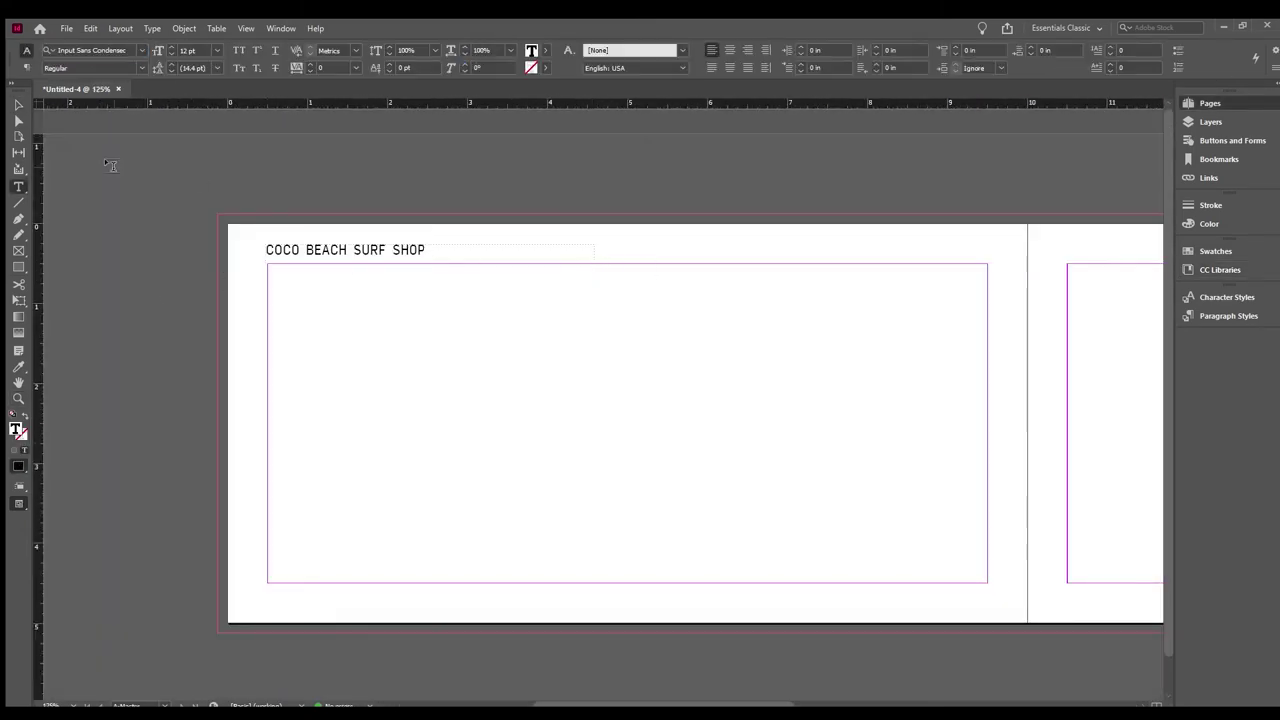
key(Escape)
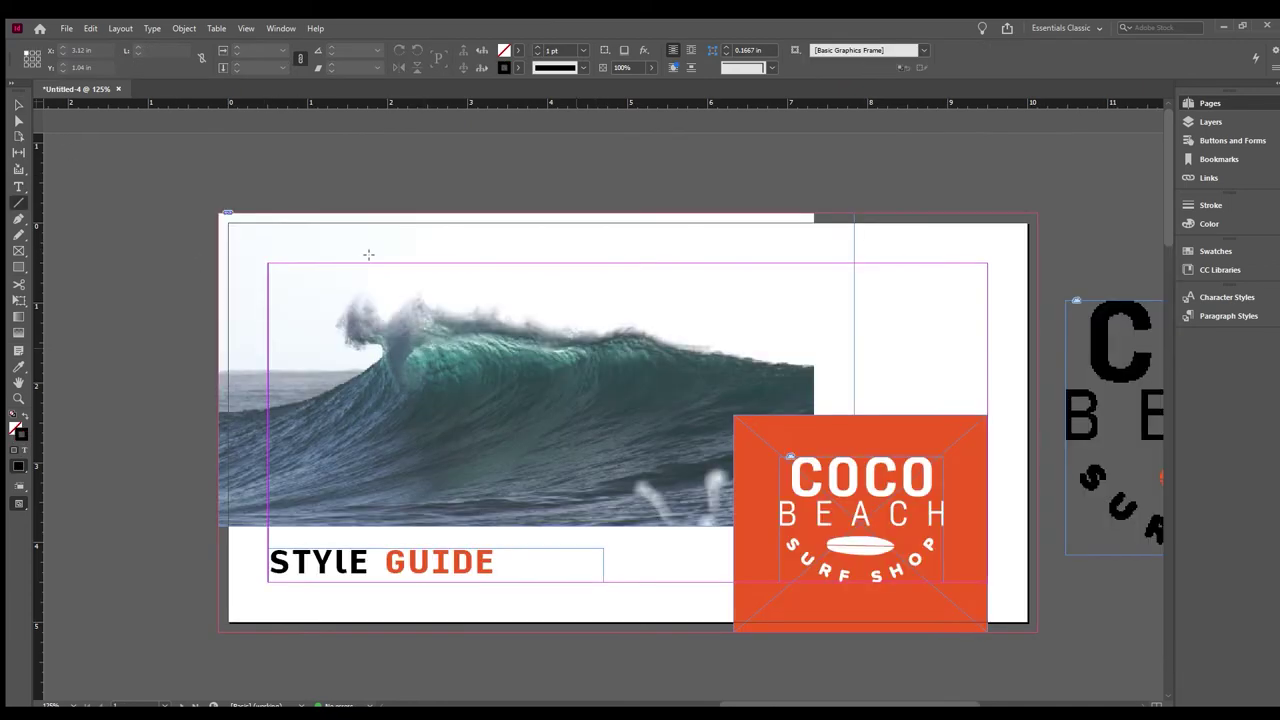
key(ctrl+-)
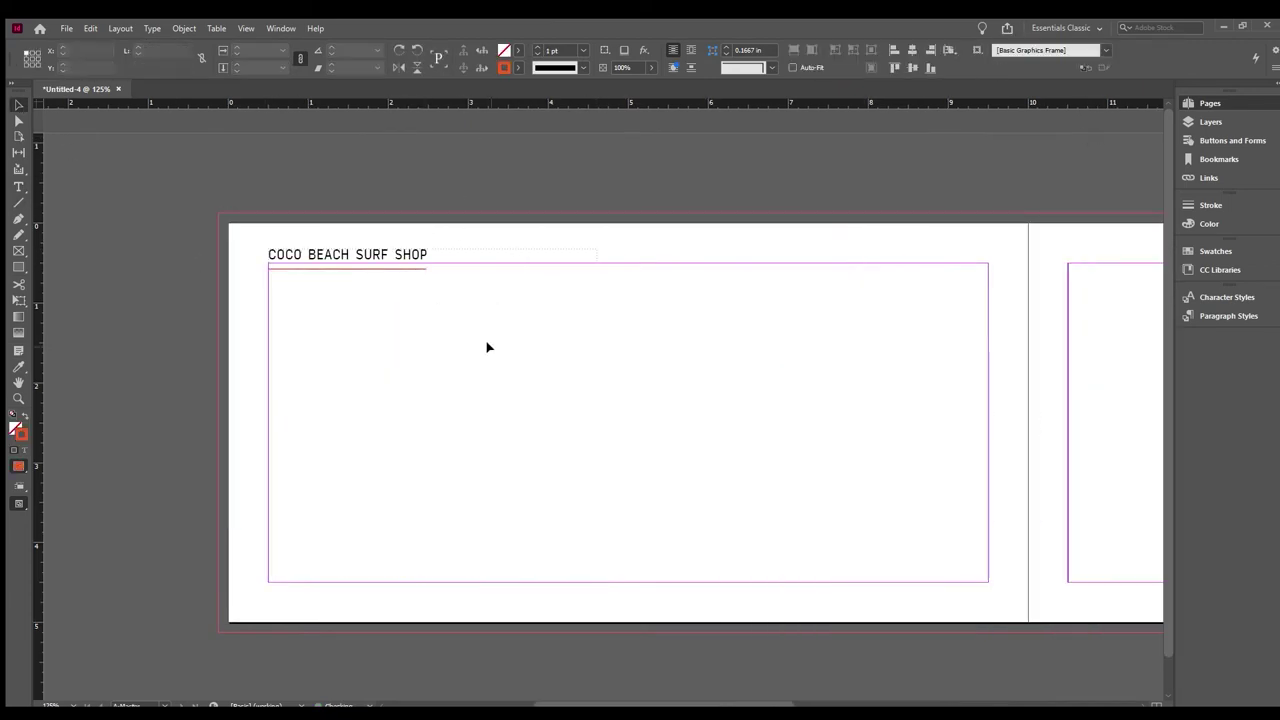
Add a page number marker in a 0.335 × 0.625 in text frame, vertically centered, at the bottom middle of the left master page
scroll(486, 346, down, 1)
mouse_move(488, 553)
mouse_down()
mouse_move(542, 604)
mouse_move(533, 580)
mouse_up()
key(v)
click(19, 187)
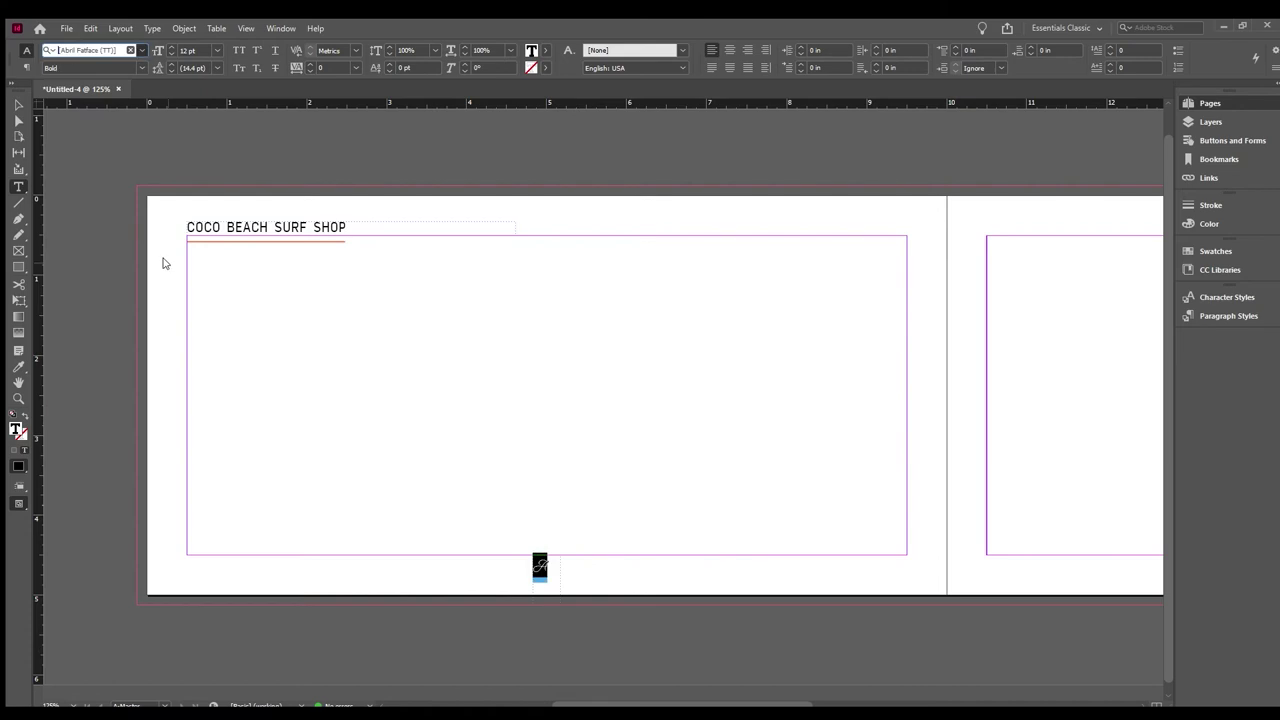
click(16, 105)
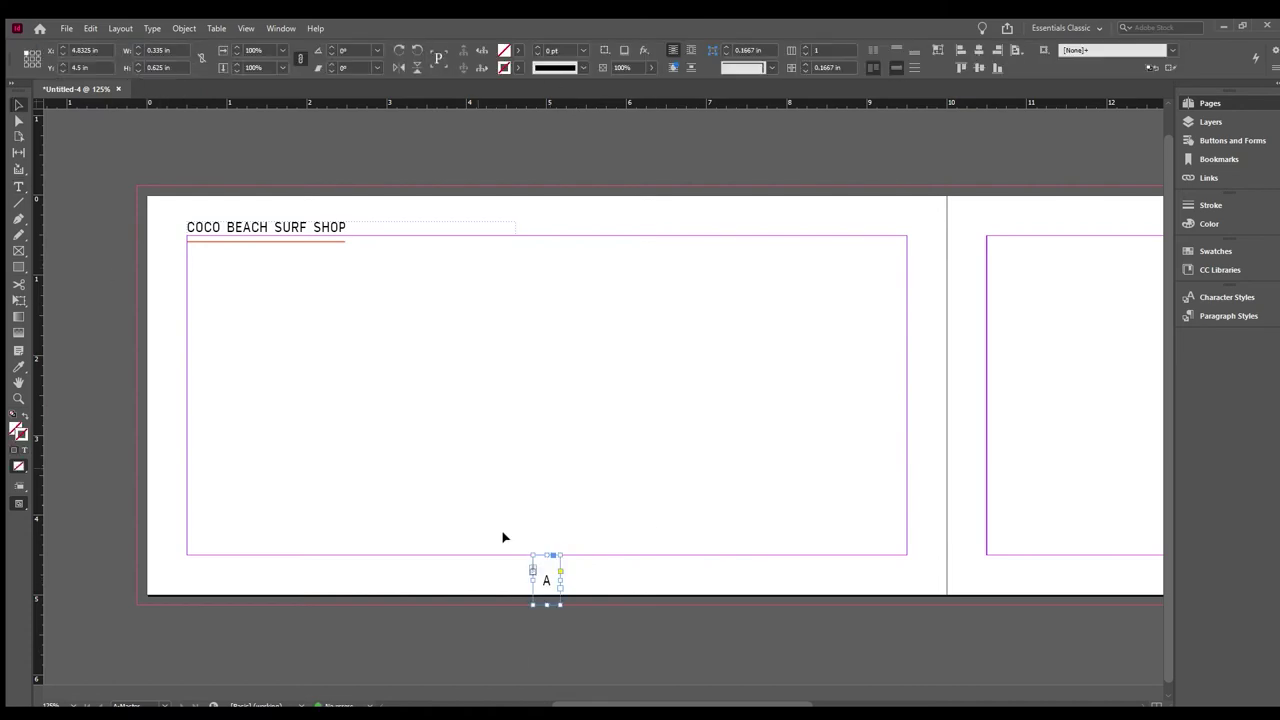
double_click(541, 578)
Make COCO BEACH bold in the master header and style the page number as bold white text on a black box
drag(270, 227, 94, 177)
key(ctrl+shift+b)
key(Escape)
double_click(546, 580)
key(Escape)
Copy the header, line and page number to the right master page and make the header a right-aligned STYLE GUIDE
drag(558, 592, 971, 591)
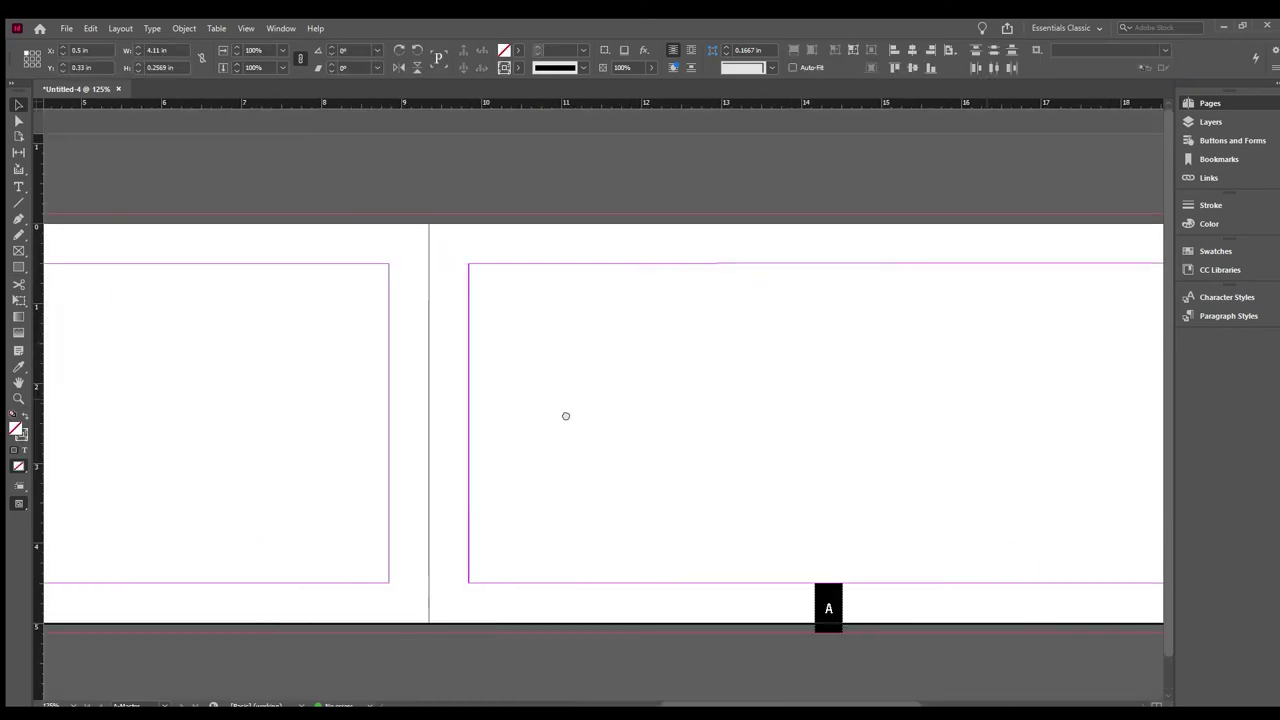
scroll(808, 411, right, 5)
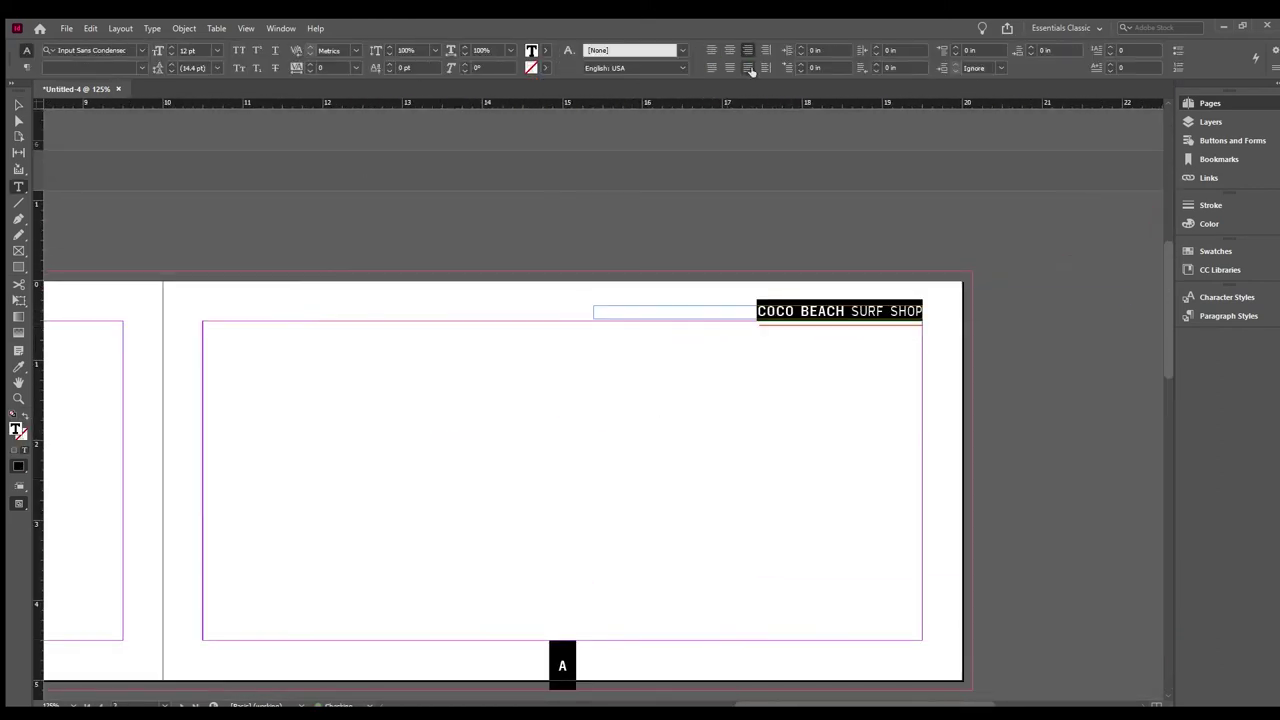
text(STYLE GUIDE)
key(Escape)
Place the black Coco Beach logo under page 2's header and a 4.725 × 1.775 in surfer photo in the page's lower-left bleed corner
scroll(828, 249, left, 10)
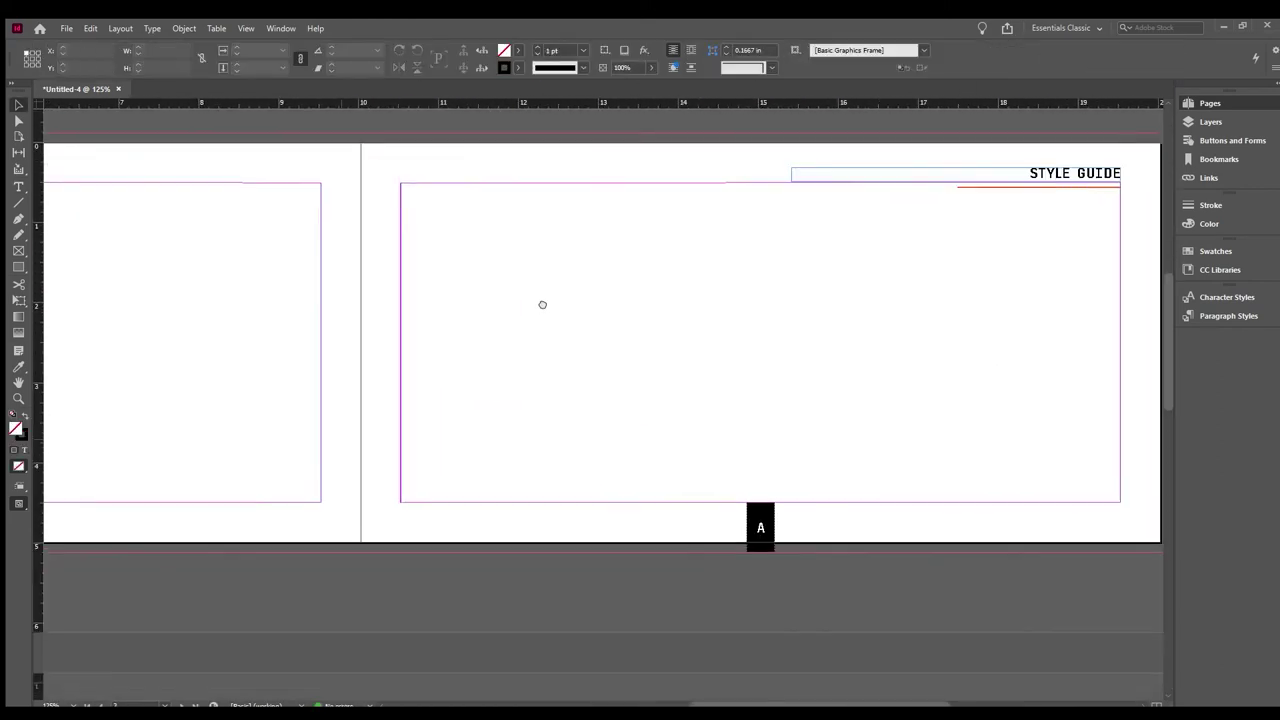
scroll(977, 477, right, 5)
key(t)
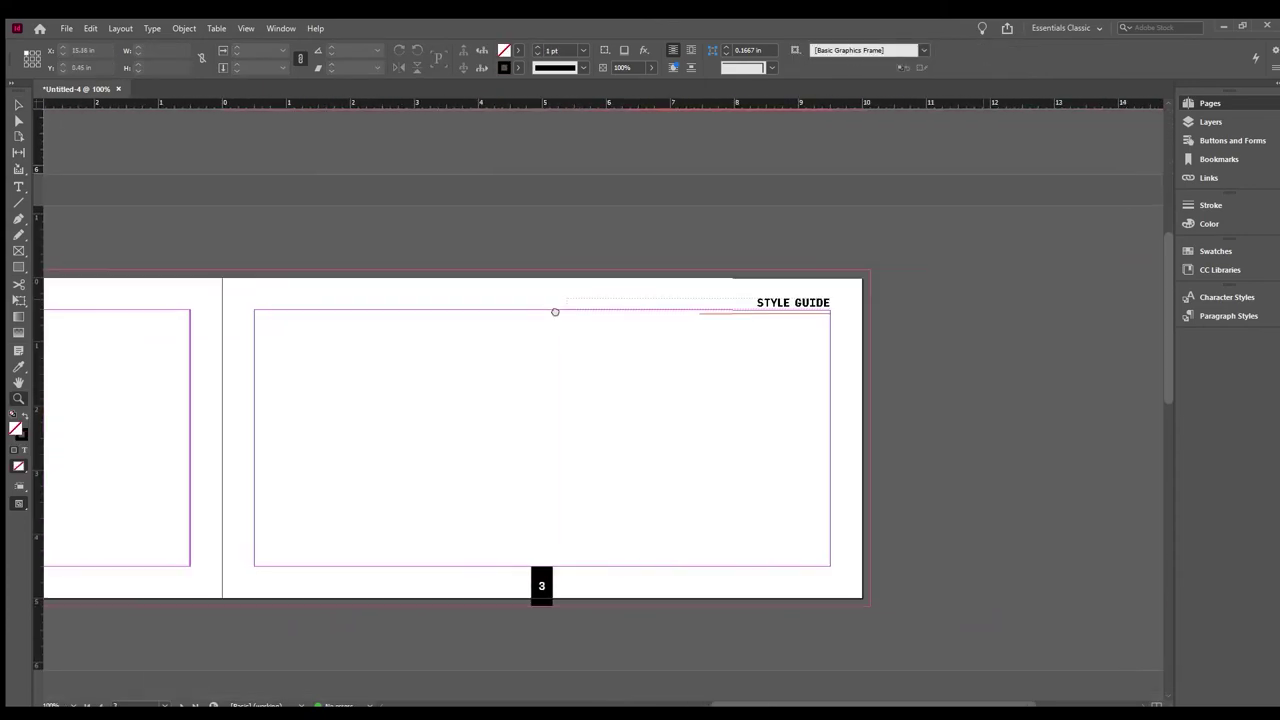
scroll(555, 312, left, 8)
drag(194, 329, 363, 453)
key(f)
drag(133, 491, 435, 604)
key(w)
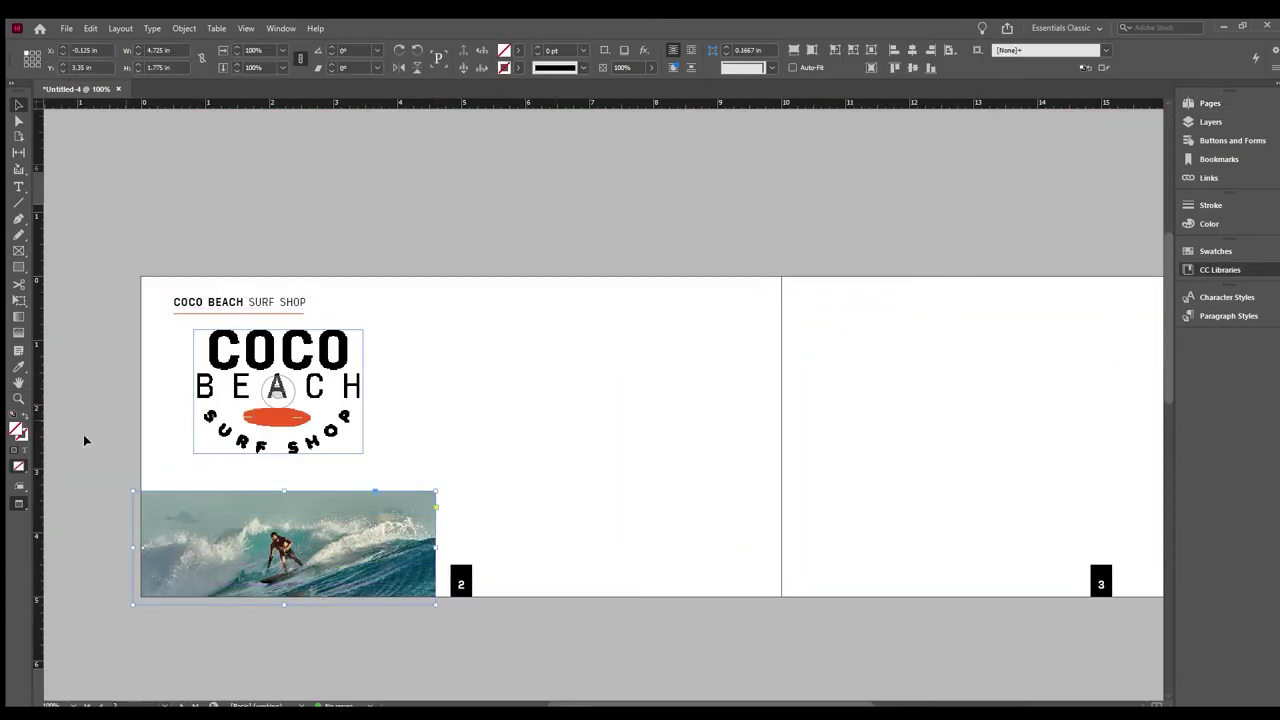
Shrink the first logo against page 2's left margin and place the distressed logo version beside it, fitted to its frame
drag(407, 375, 412, 345)
drag(260, 390, 370, 385)
drag(415, 428, 470, 448)
click(812, 50)
click(812, 52)
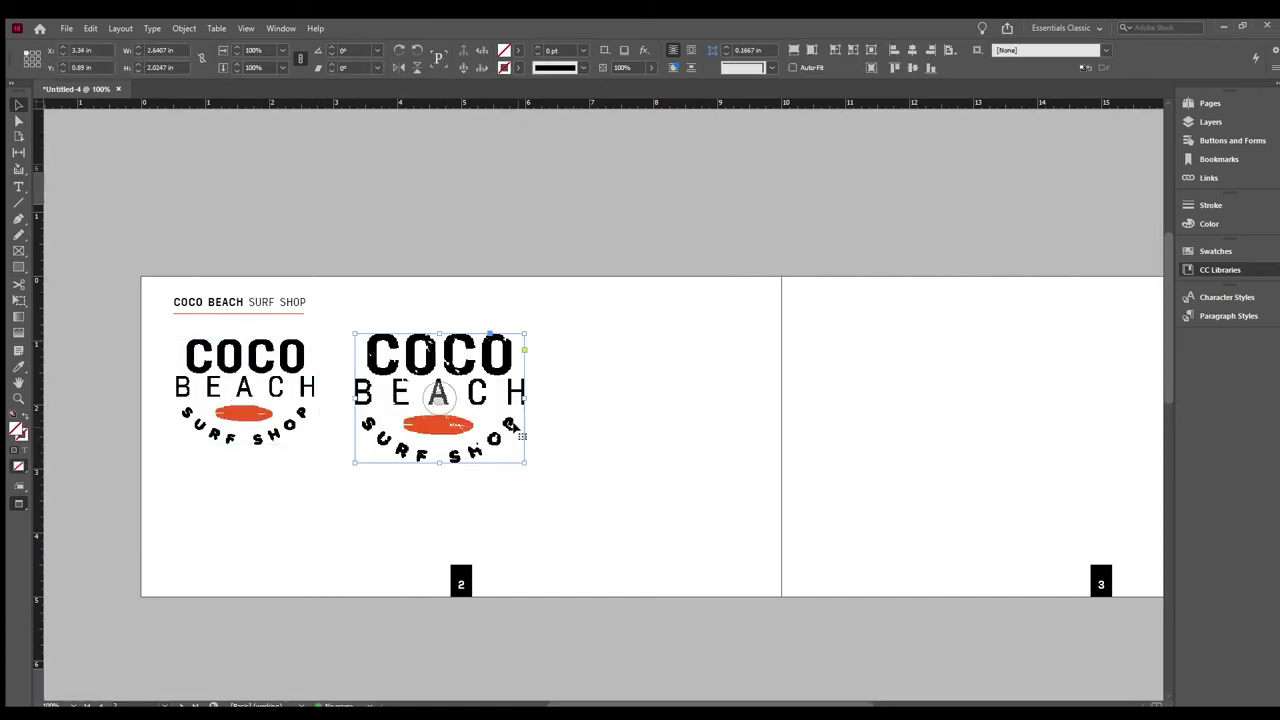
key(w)
key(ctrl+z)
Add a text frame beneath page 2's two logos, fill it with placeholder text, and set the font to Proxima Soft
key(t)
drag(172, 458, 488, 547)
key(alt+t)
key(ctrl+a)
key(ctrl+6)
text(Proxima Soft)
key(Return)
Trim the end of page 2's placeholder text to a closing period and break it into separate paragraphs after "perspicat."
click(251, 489)
drag(484, 514, 484, 541)
text(.)
click(221, 476)
key(Return)
key(Escape)
Place the surfboard lineup photo in a full-bleed-height frame about 5.6 in wide across pages 2 and 3, filling the frame proportionally
key(f)
drag(516, 268, 878, 604)
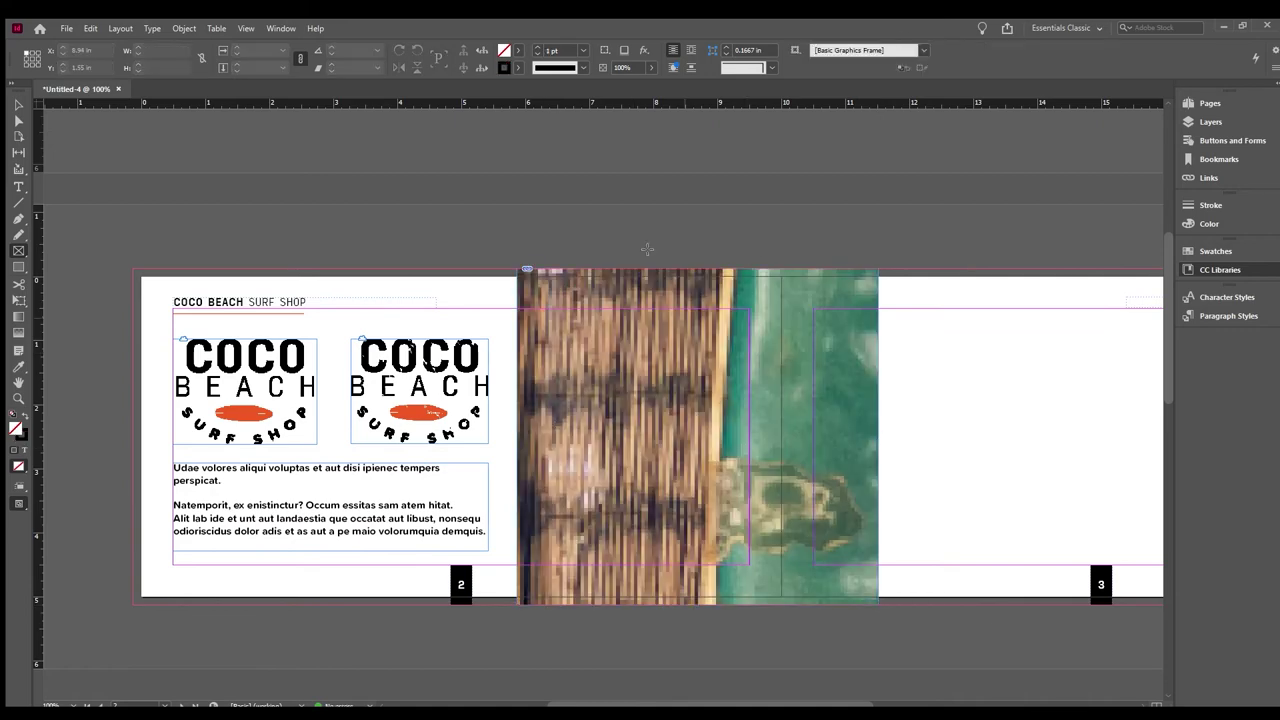
key(ctrl+alt+shift+c)
key(w)
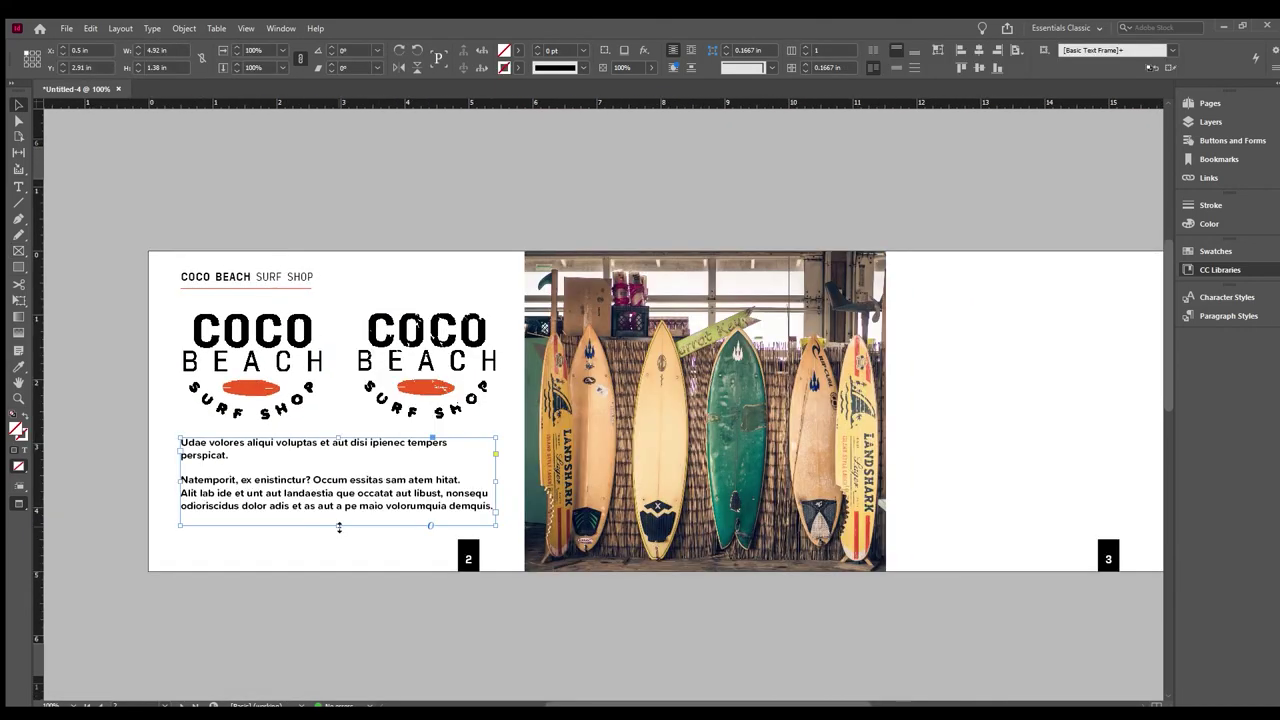
Insert a line above page 2's body text and set up a matching text block on page 3 with the orange heading FONT INFORMATION
double_click(183, 441)
key(Return)
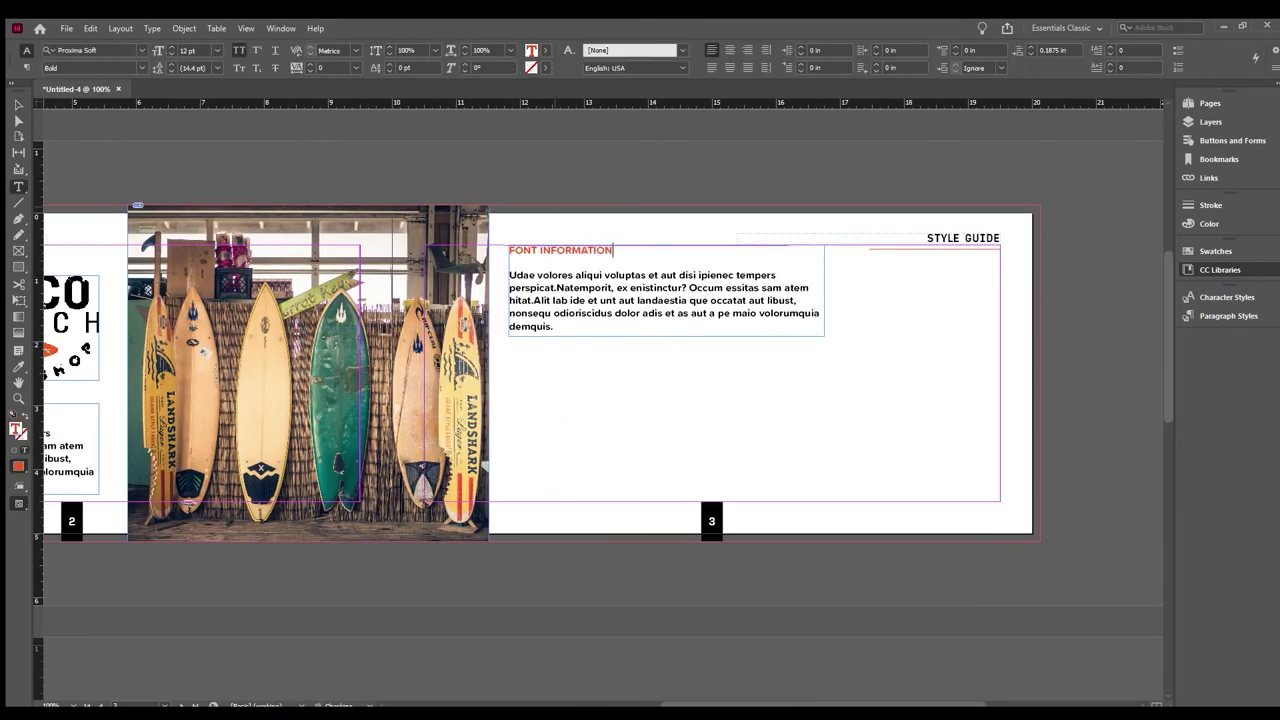
Replace page 3's body with character samples of Input Sans Condensed Bold, Input Sans Condensed Light and Proxima Soft Bold, and make the heading FONT at 15 pt
key(Right)
key(ctrl+shift+End)
text(Proxim)
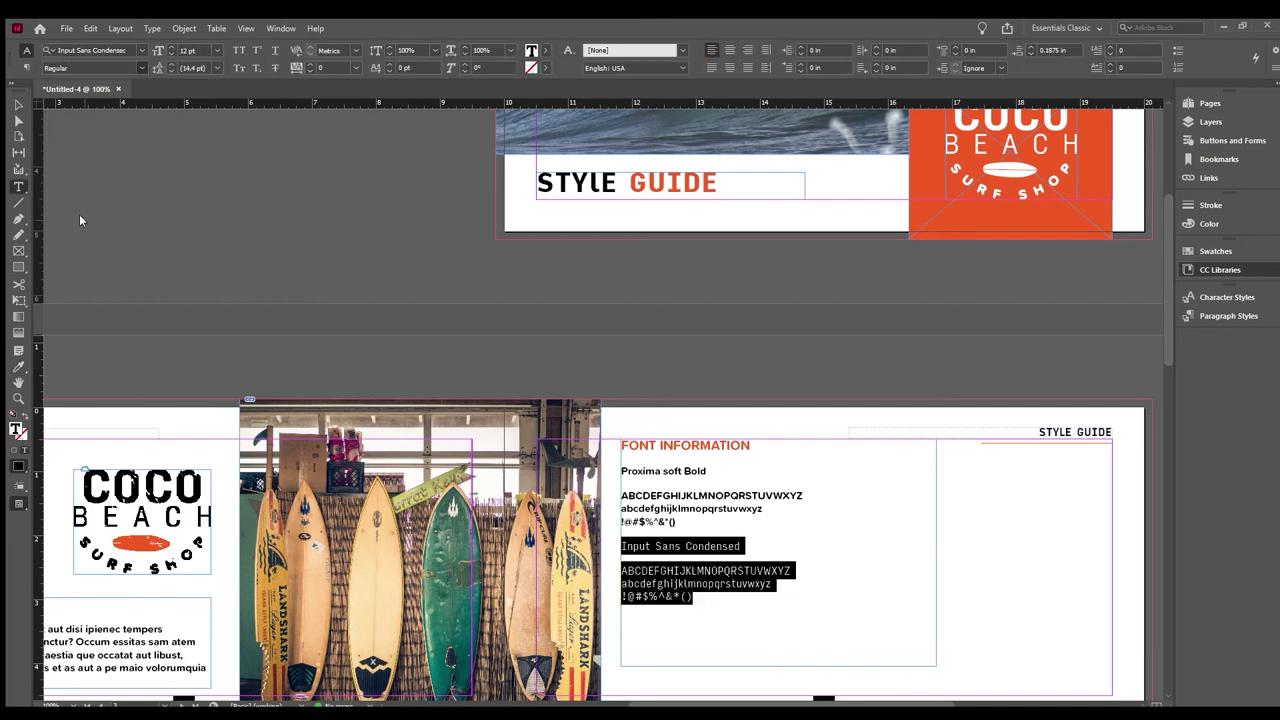
click(816, 571)
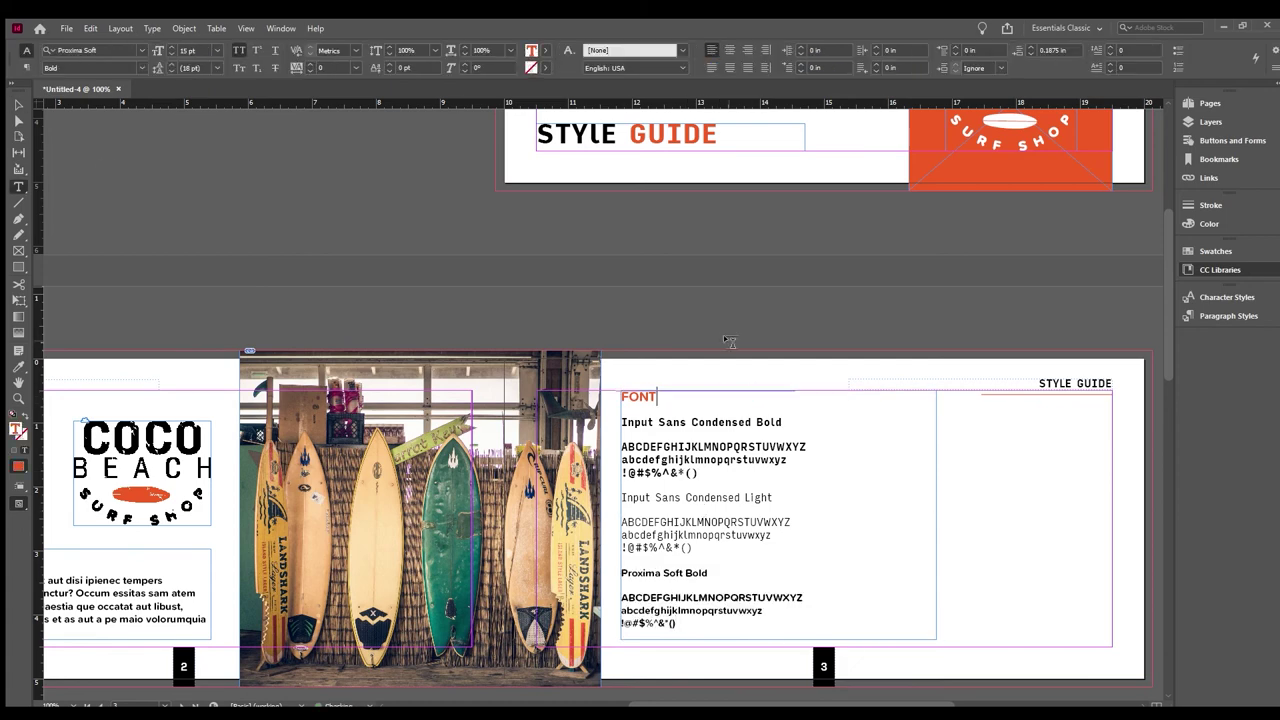
key(Escape)
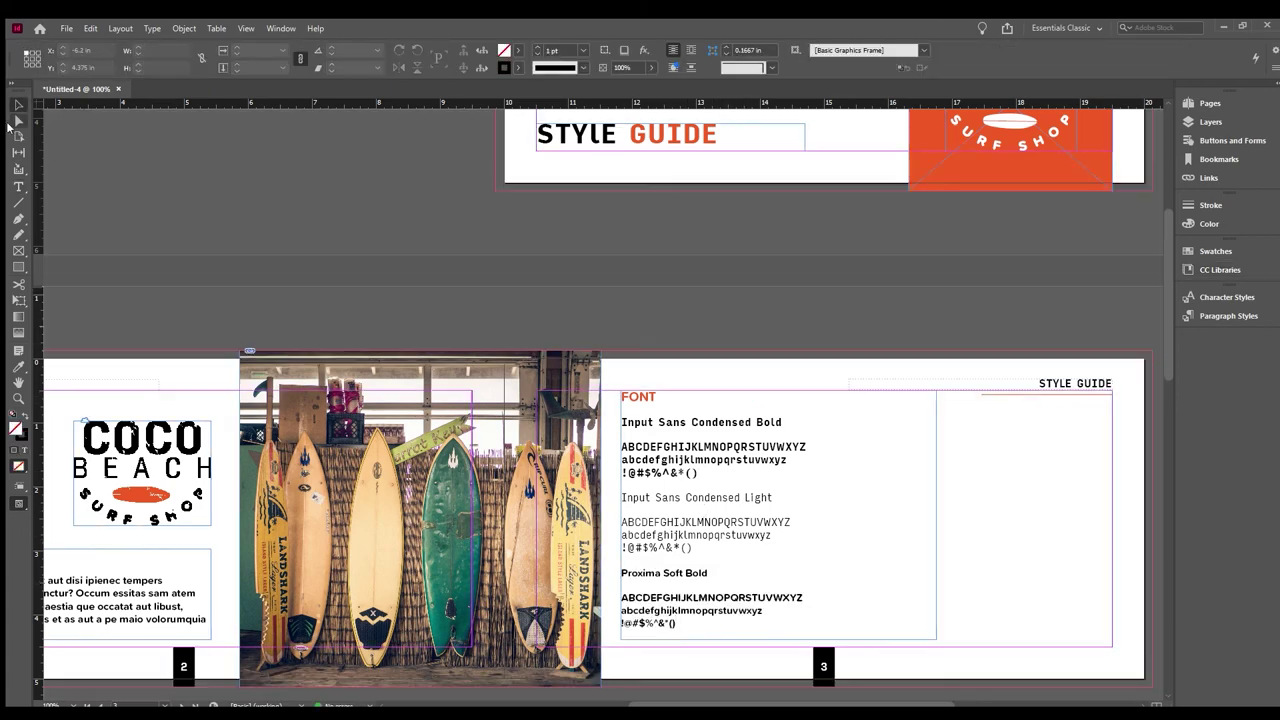
Place the aerial beach photo in a frame about 3.6 in square at page 3's lower outer corner, filling the frame proportionally
drag(1152, 457, 920, 686)
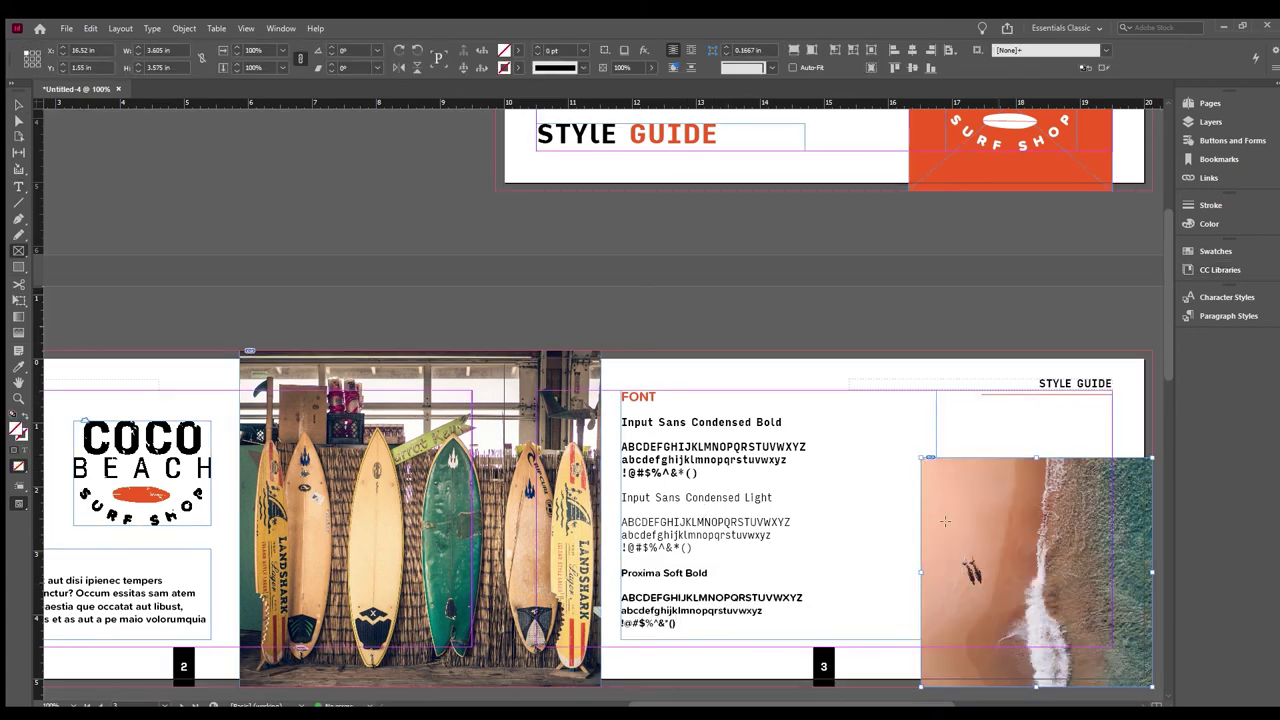
key(v)
key(w)
drag(1036, 457, 1036, 407)
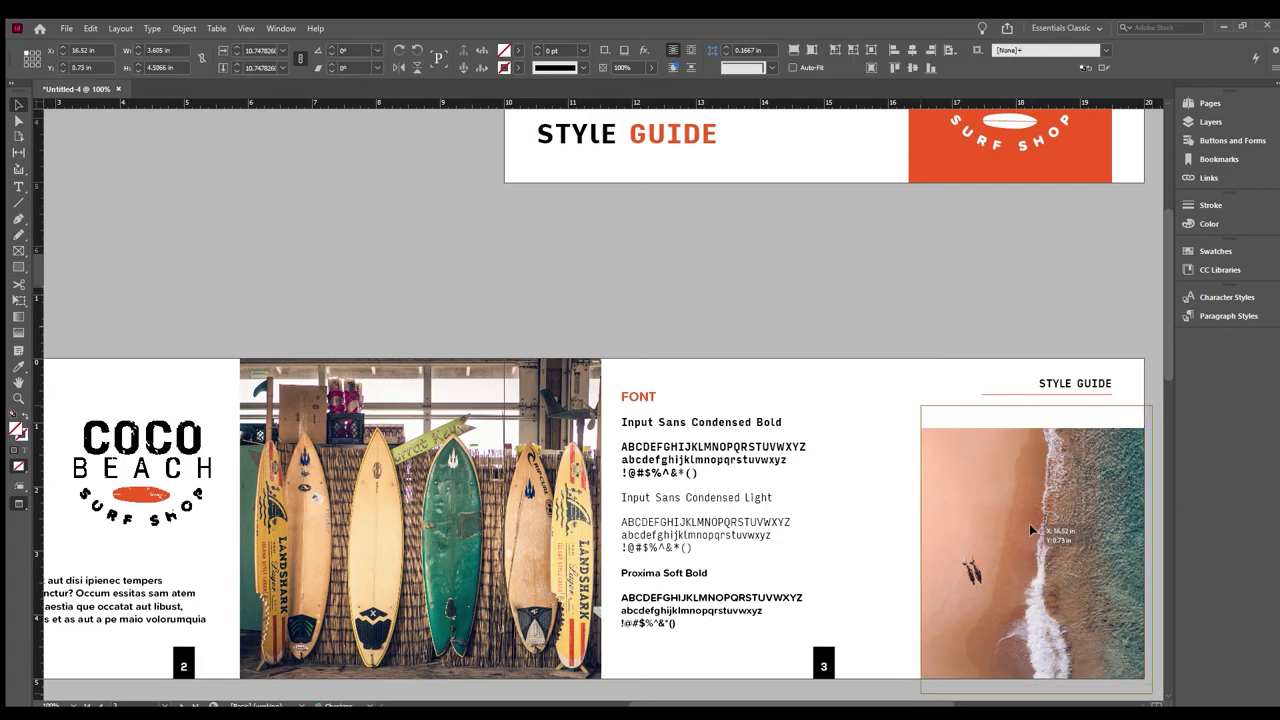
key(ctrl+z)
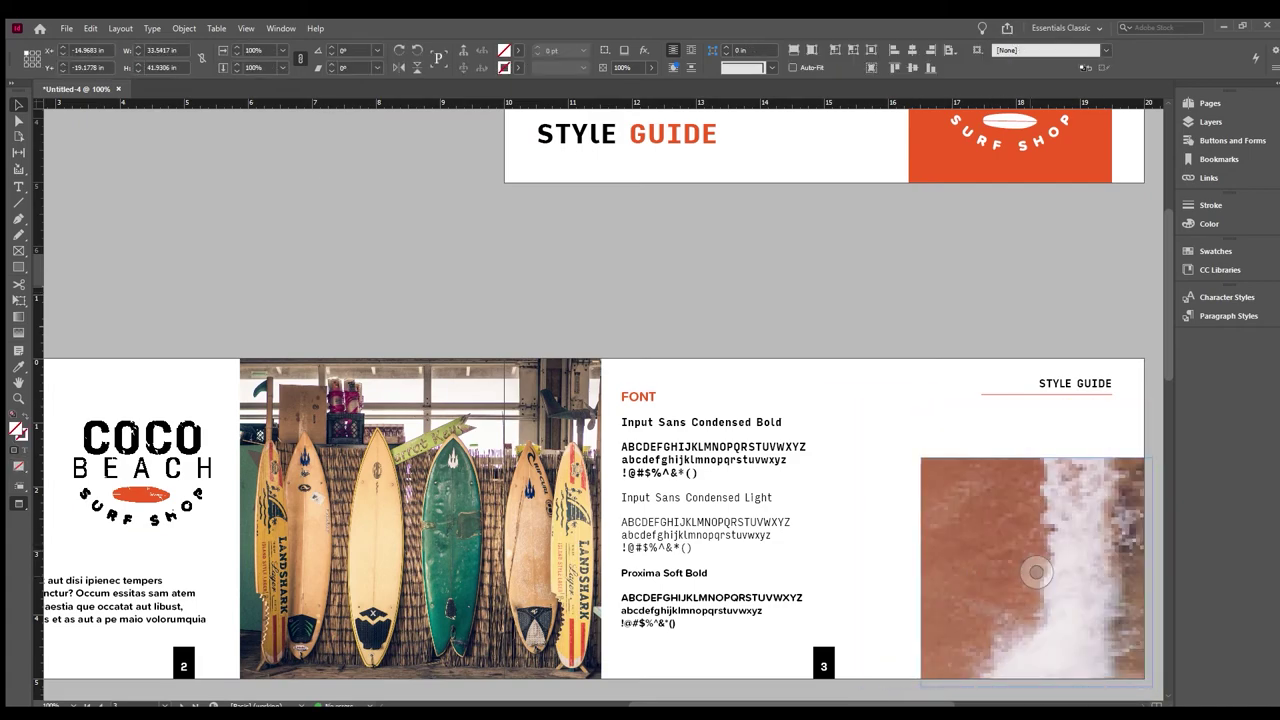
key(ctrl+alt+shift+c)
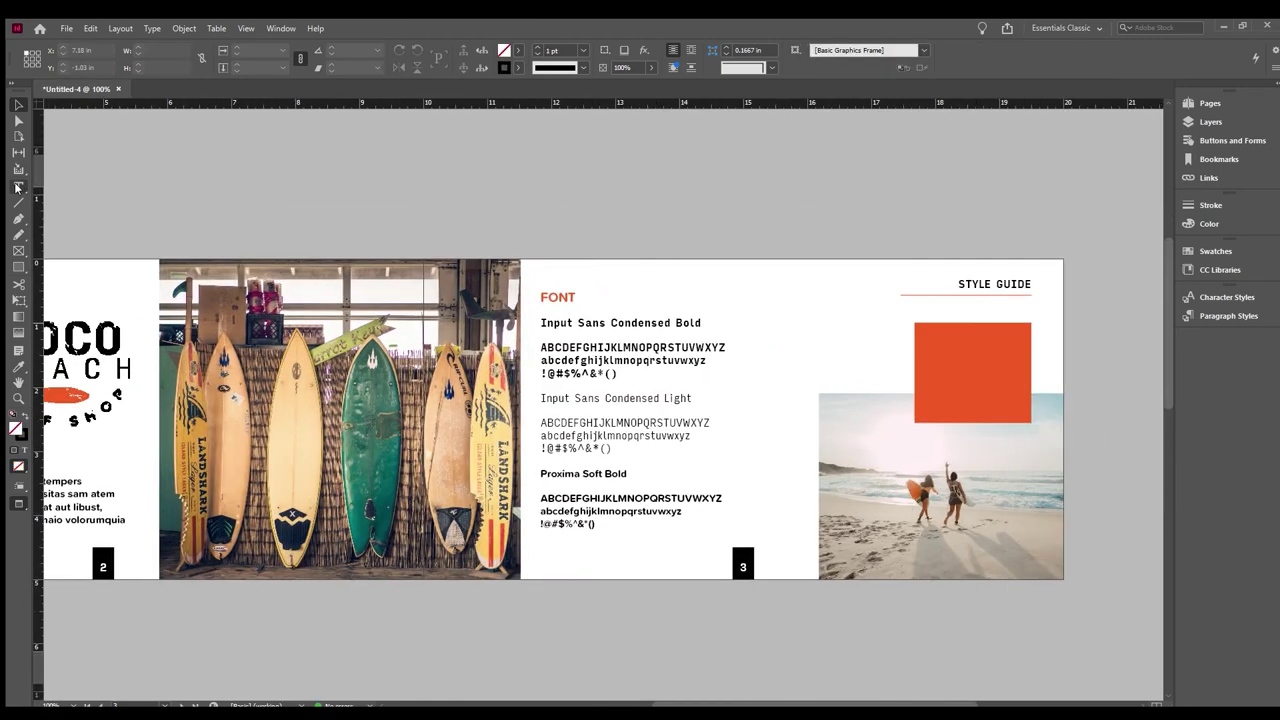
key(t)
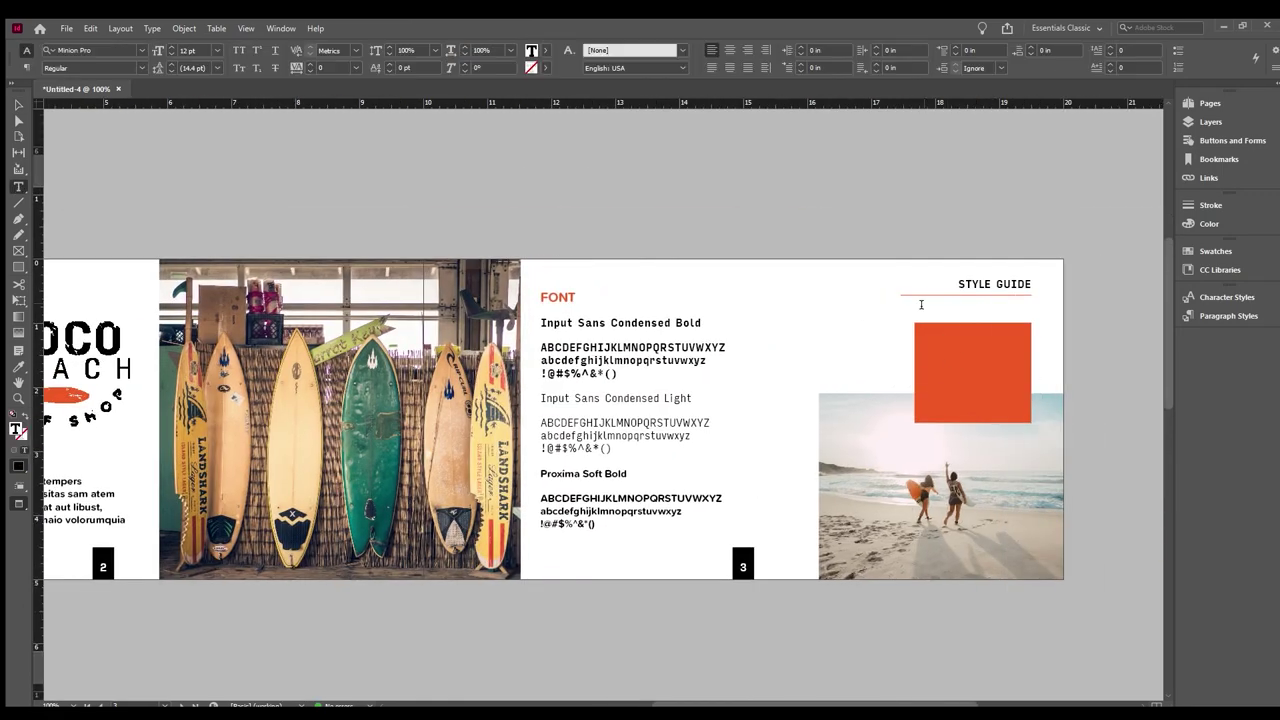
click(909, 308)
key(Escape)
drag(928, 332, 952, 366)
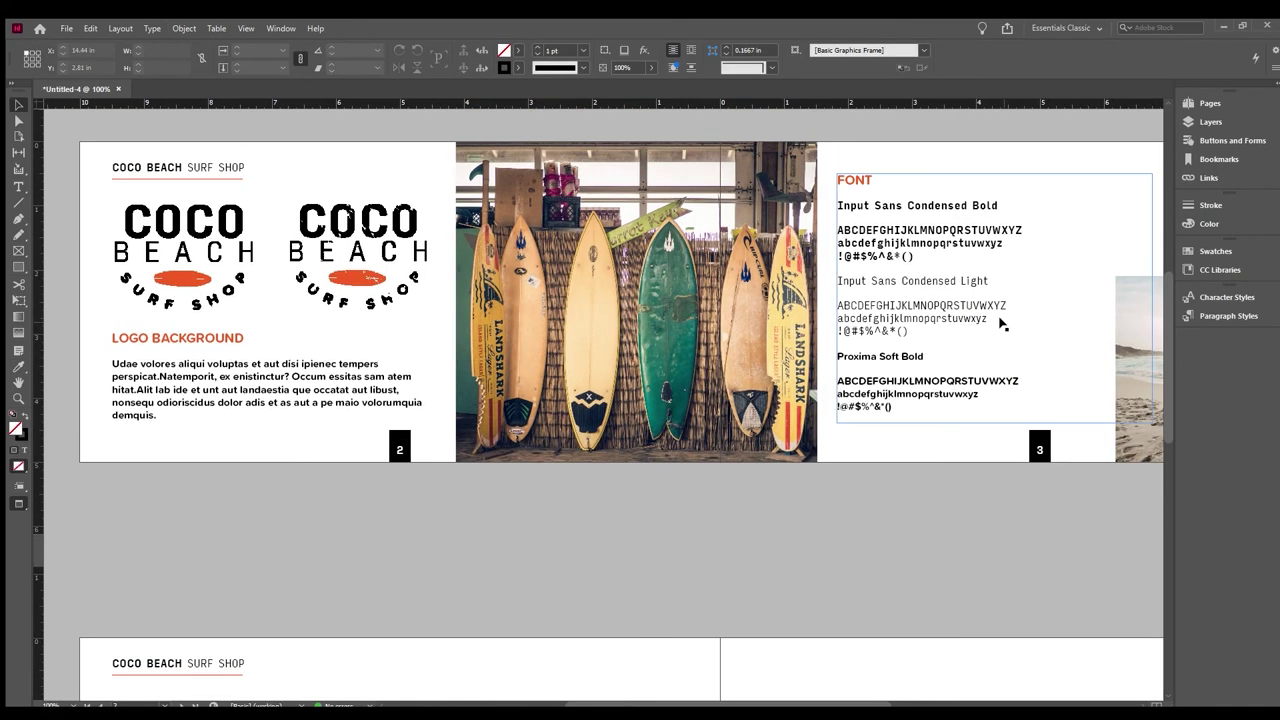
scroll(1002, 323, up, 5)
scroll(1002, 323, down, 8)
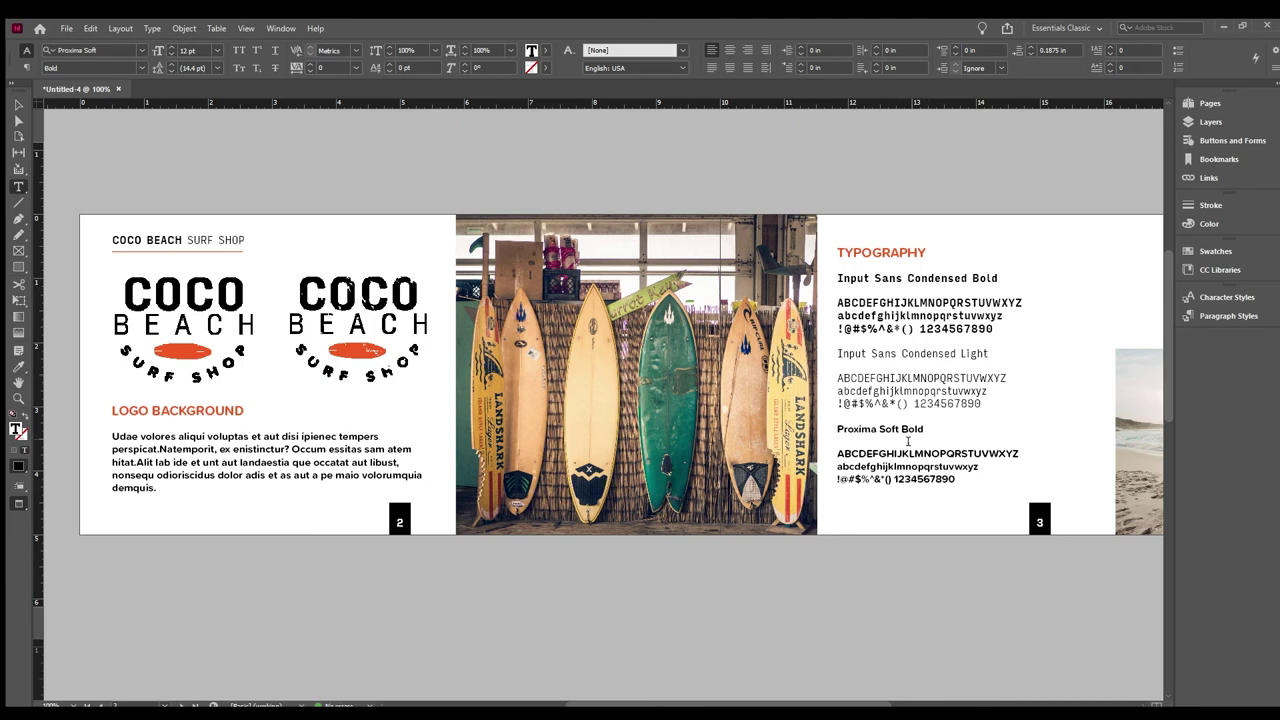
Set up a copy of the LOGO BACKGROUND text block on page 4, spanning the margins, with the heading COLOUR PALETTE
scroll(939, 398, down, 5)
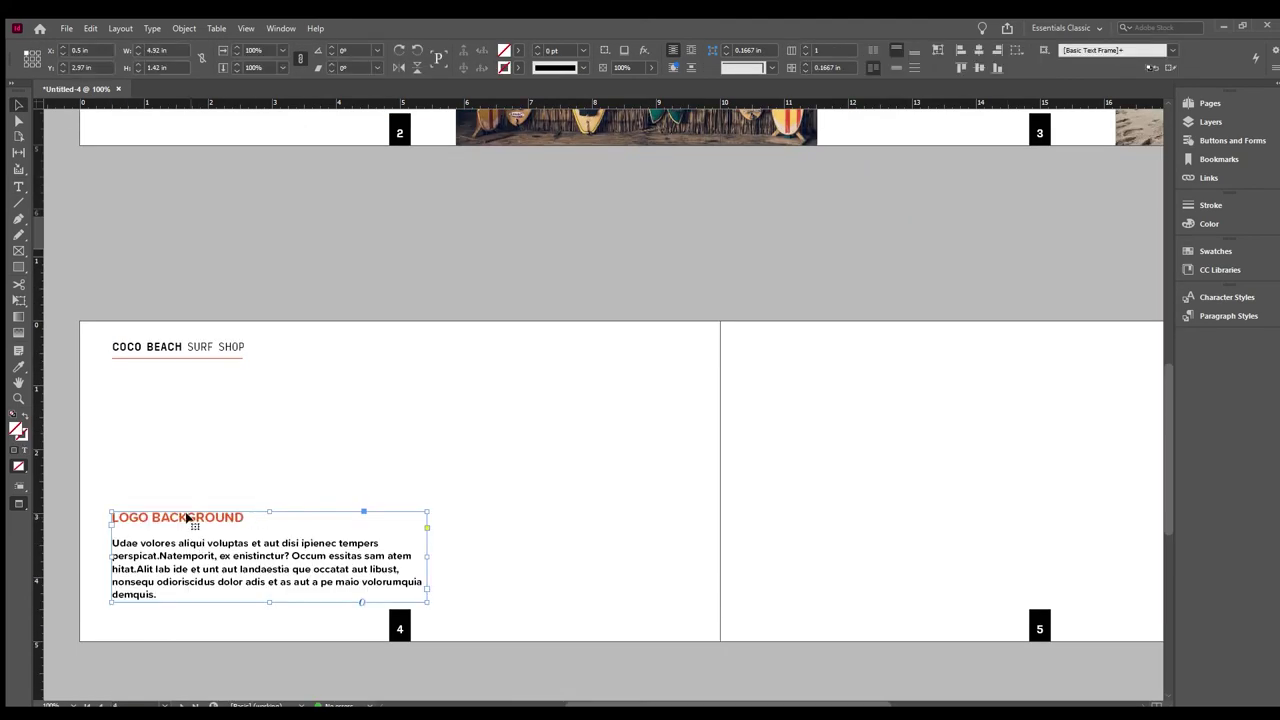
triple_click(186, 517)
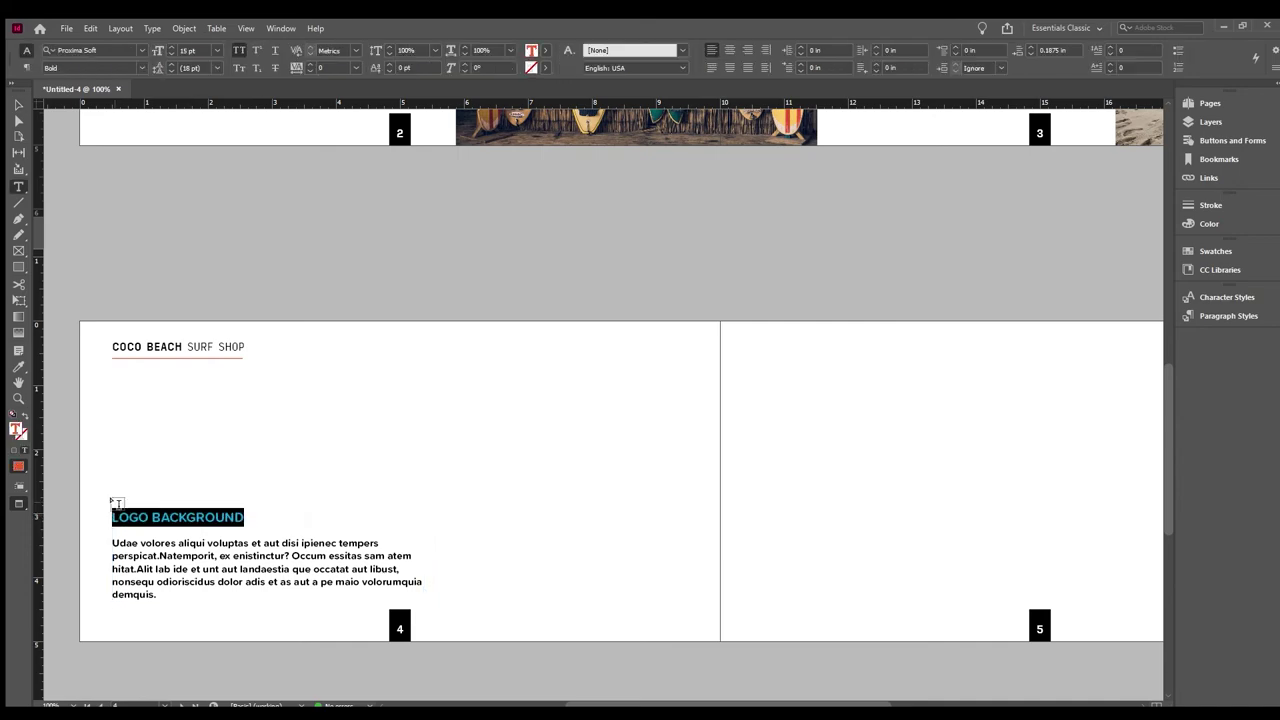
key(Escape)
drag(148, 581, 596, 486)
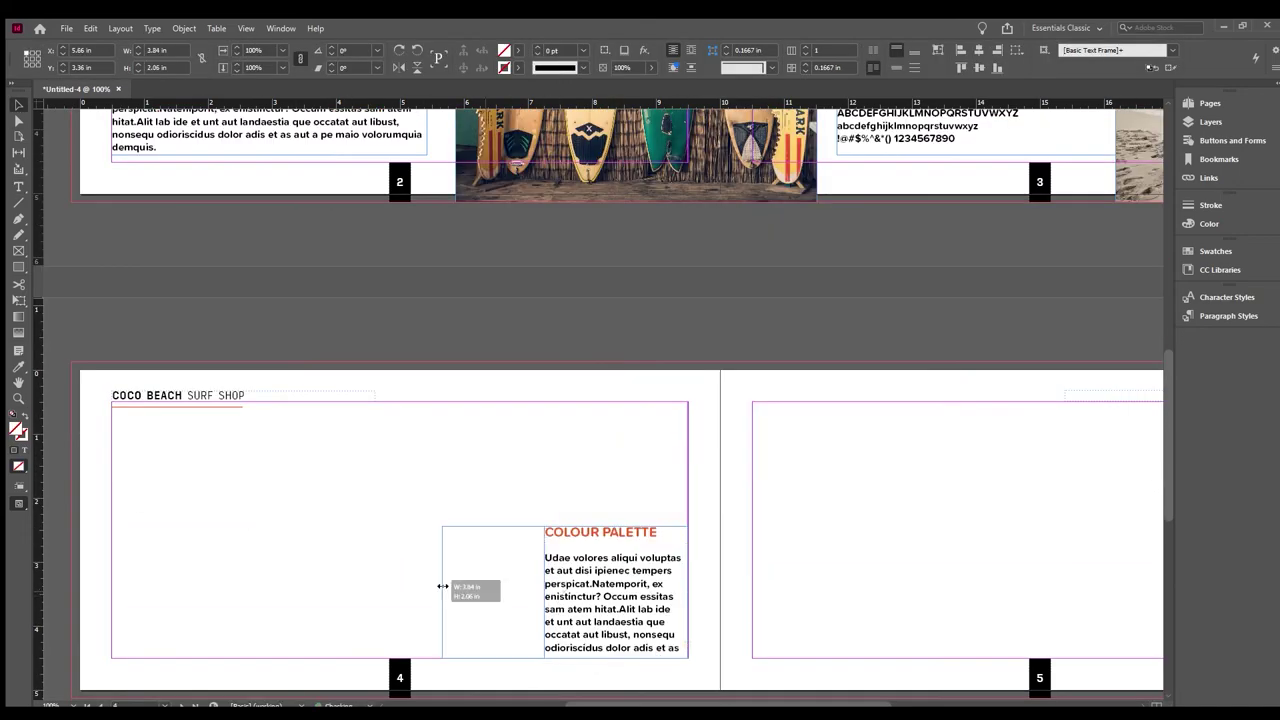
drag(443, 586, 111, 586)
Draw a row of three circles about 1.55 in wide above the COLOUR PALETTE text, filled black, orange and cream
key(l)
mouse_move(137, 420)
mouse_down()
mouse_move(229, 500)
mouse_move(234, 520)
mouse_up()
key(shift+x)
drag(187, 475, 310, 478)
drag(316, 494, 437, 494)
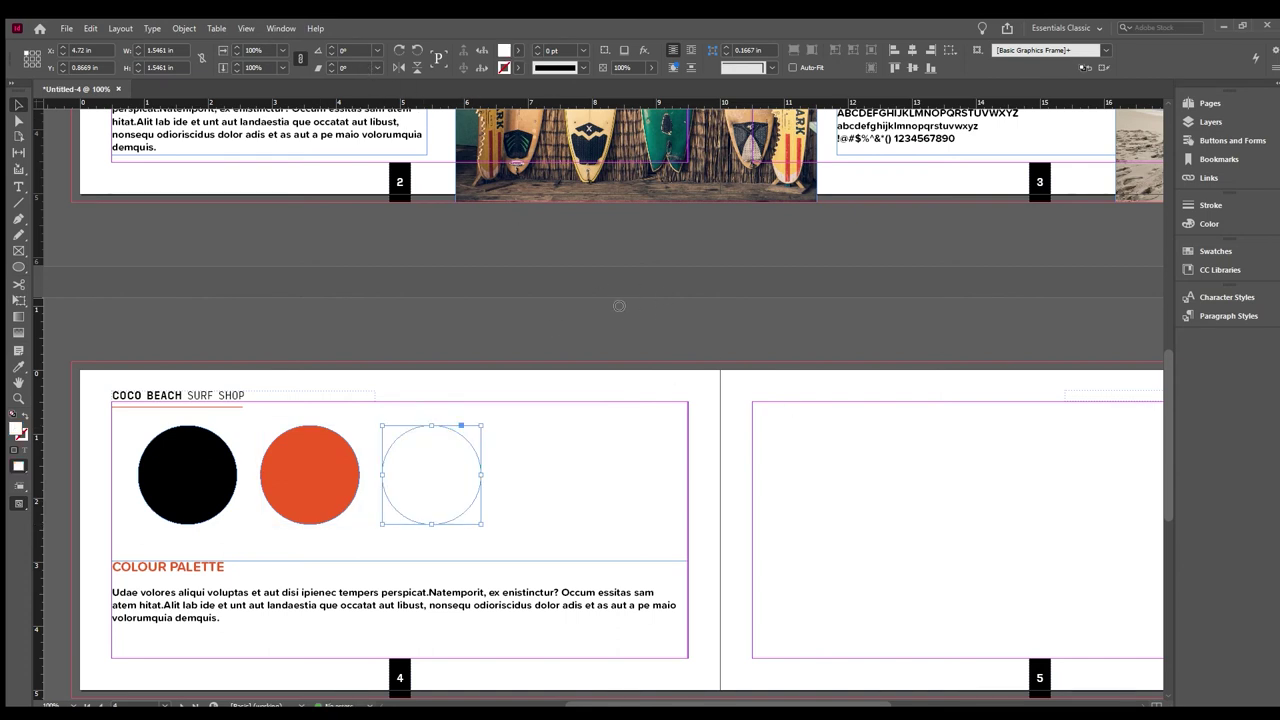
drag(431, 494, 405, 500)
Place the aerial coastline photo in a full-height frame 2.75 in wide against page 4's inner margin
key(f)
drag(511, 362, 687, 543)
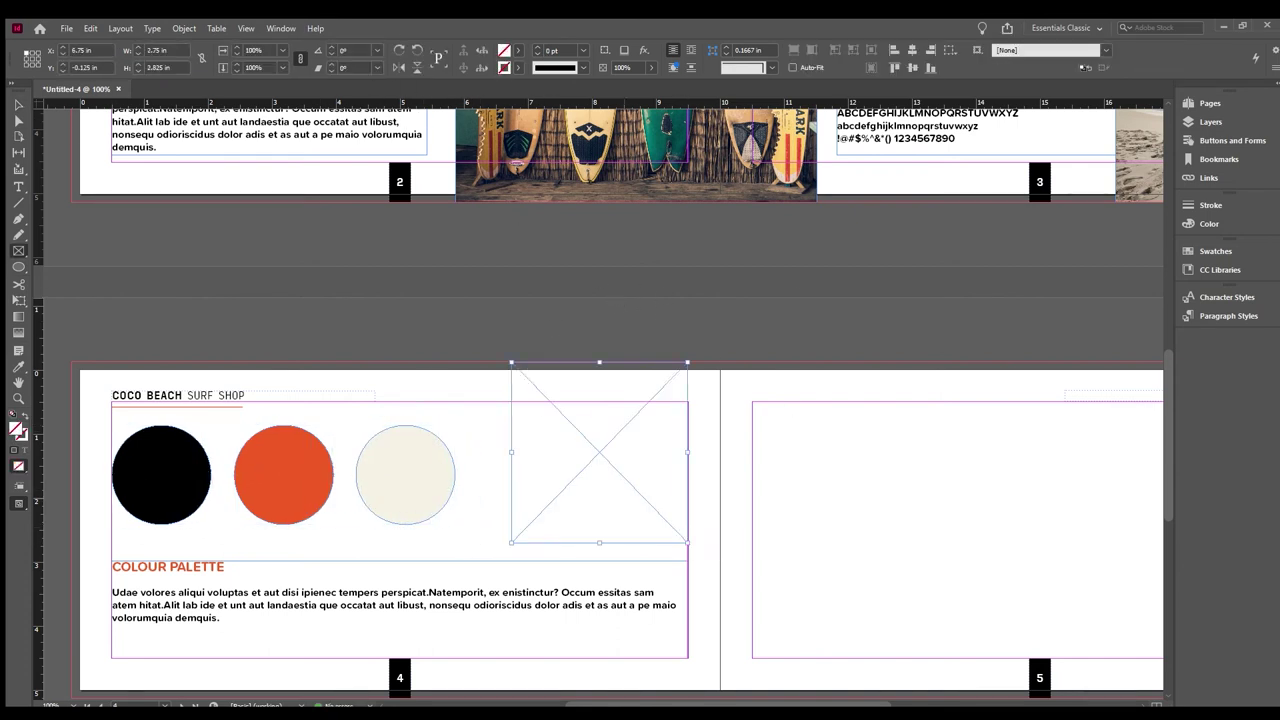
key(w)
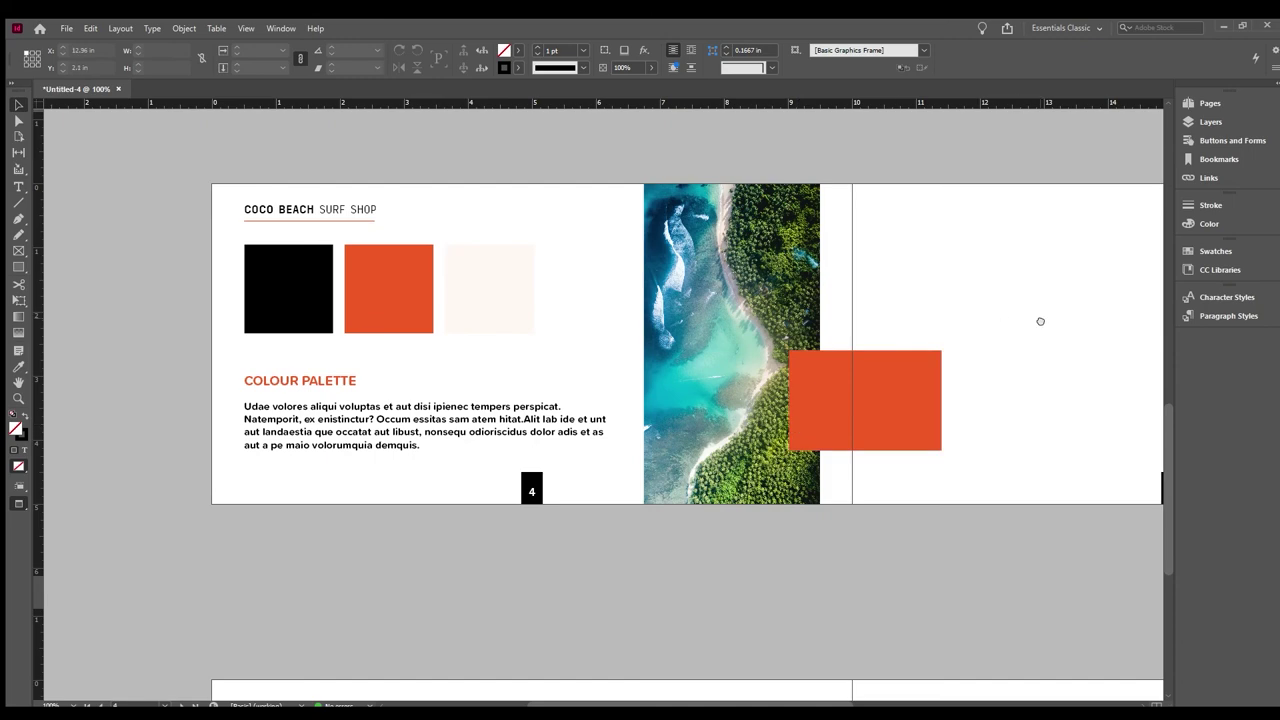
Widen the orange box to about 4.7 in onto page 5 and give it white text headed LOGO VARITATIONS
scroll(1040, 321, right, 5)
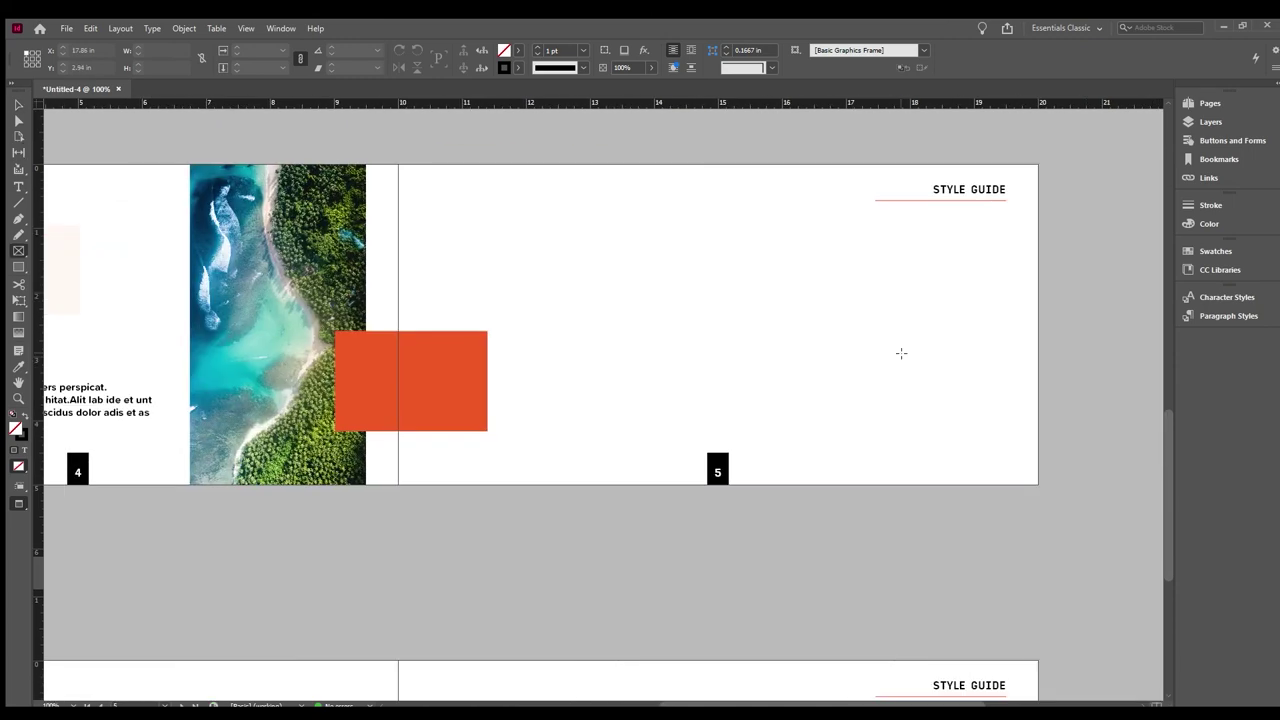
drag(487, 381, 634, 380)
scroll(634, 380, left, 5)
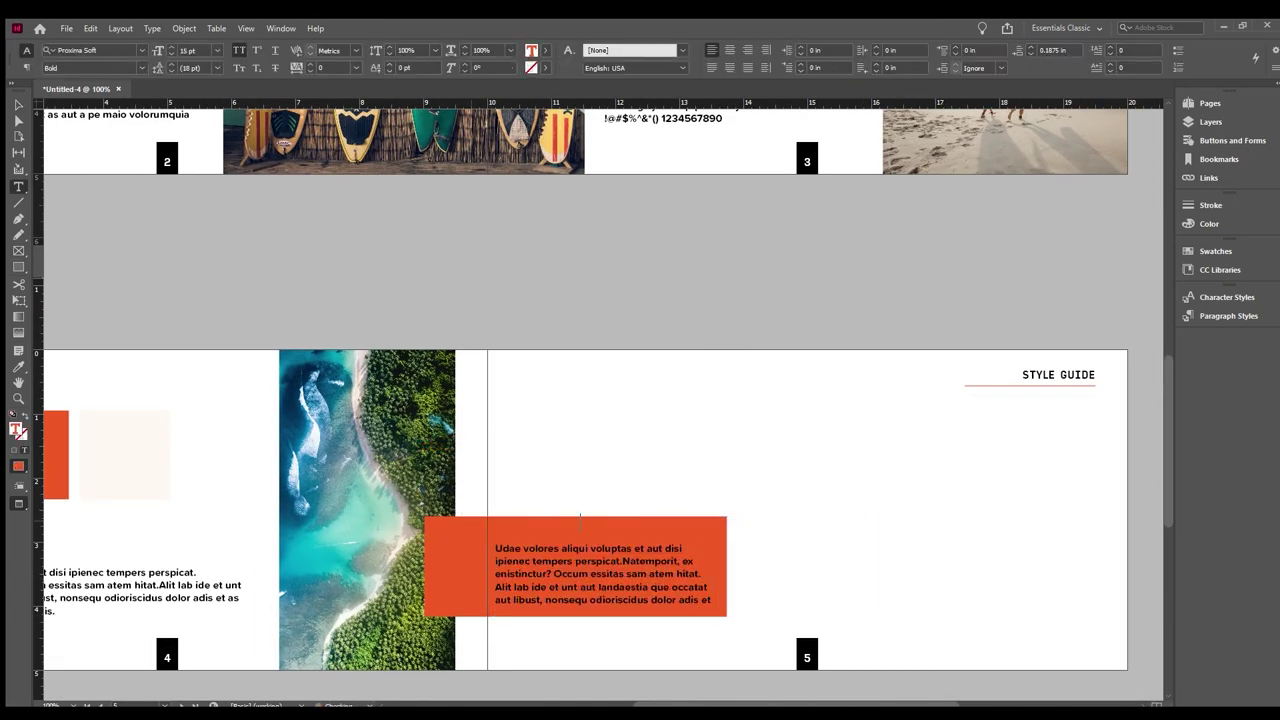
text(LOGO VARITATIONS)
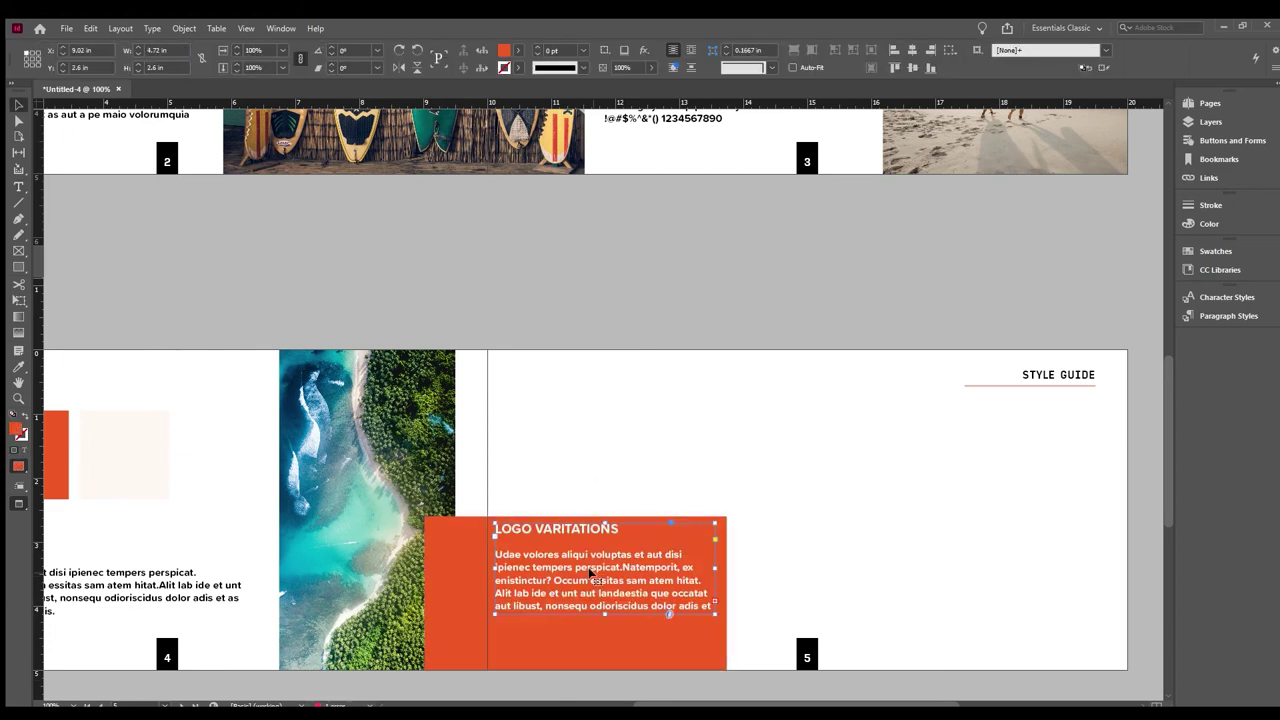
key(Escape)
Place the Coco Beach logo above the LOGO VARITATIONS text and resize the orange box to end at page 5's bottom margin
drag(1220, 269, 585, 486)
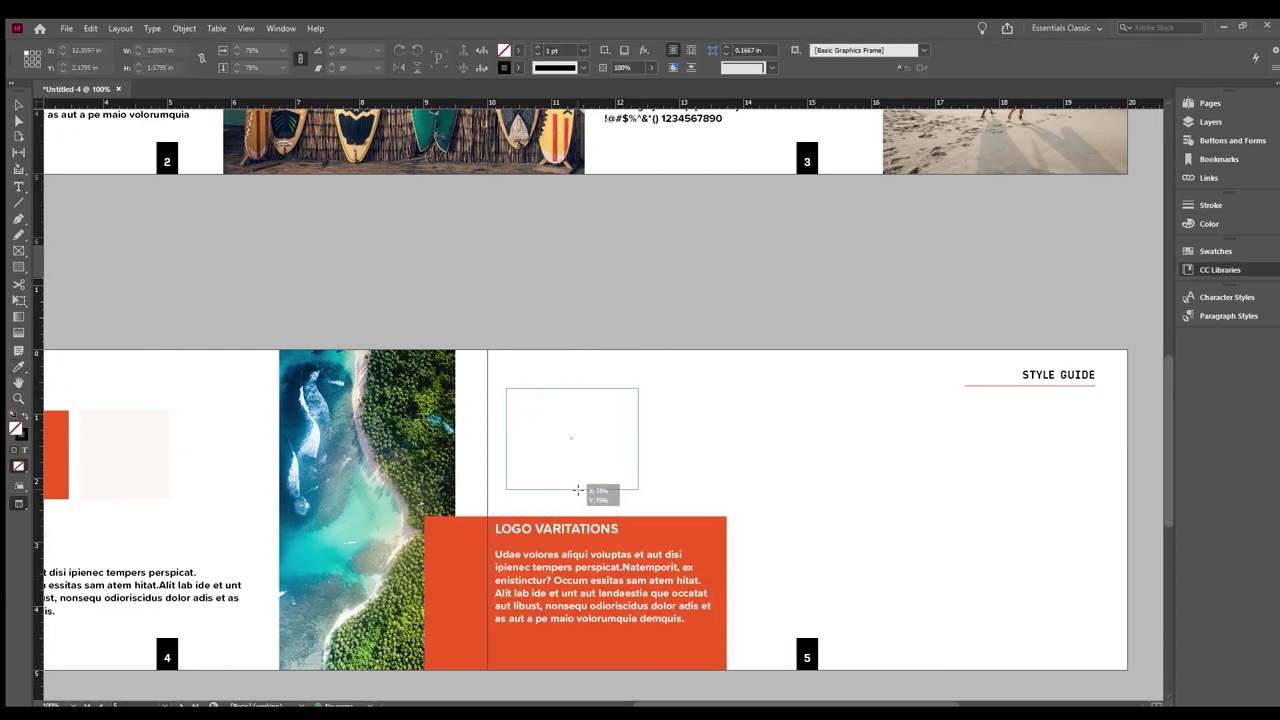
drag(726, 682, 763, 637)
key(w)
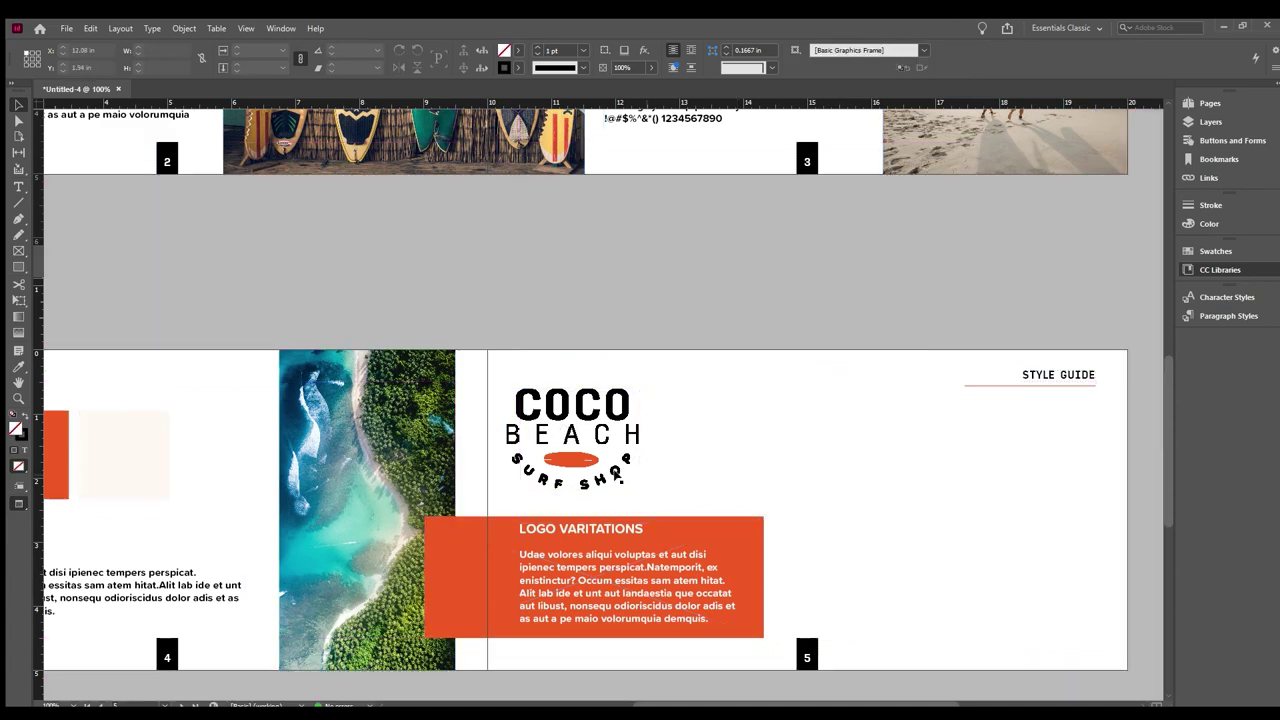
drag(571, 440, 627, 436)
Lay out a two-column, three-row grid of colour, black and white logos on page 5, fitted to frames about 1.45 by 1.1 in
click(825, 396)
click(826, 489)
click(826, 578)
click(18, 104)
drag(880, 620, 993, 438)
drag(1078, 400, 830, 646)
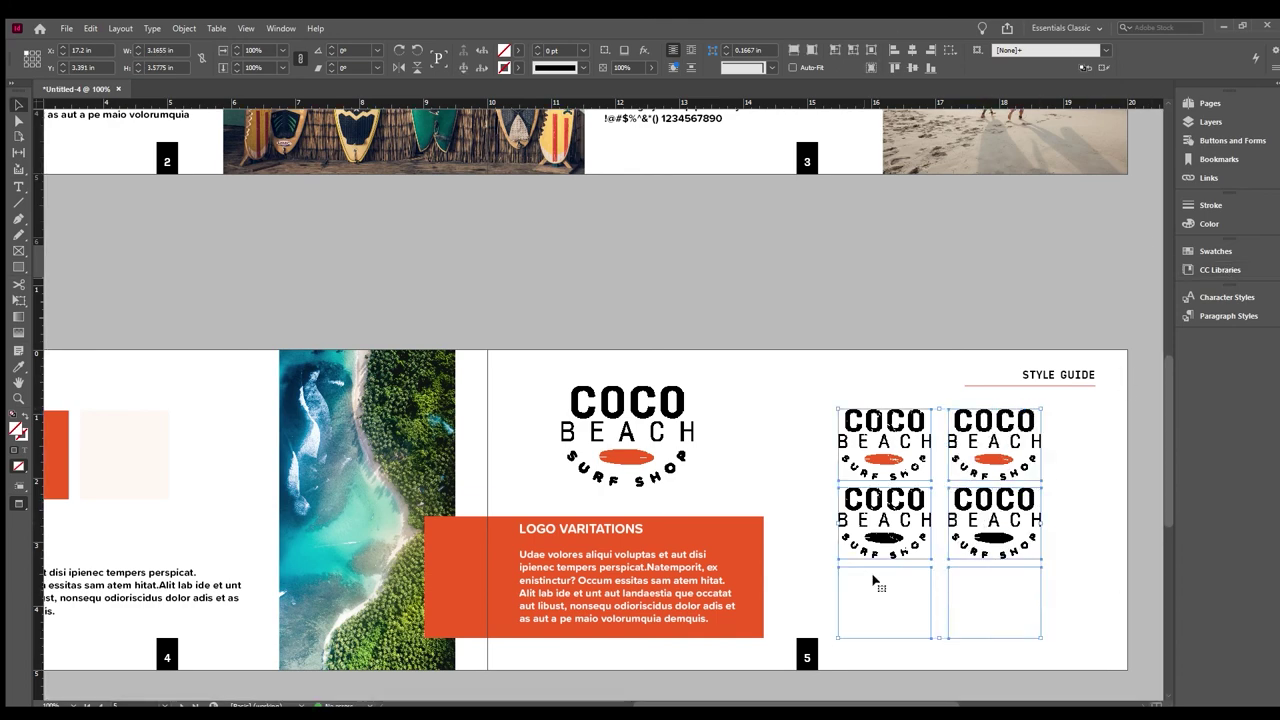
click(853, 51)
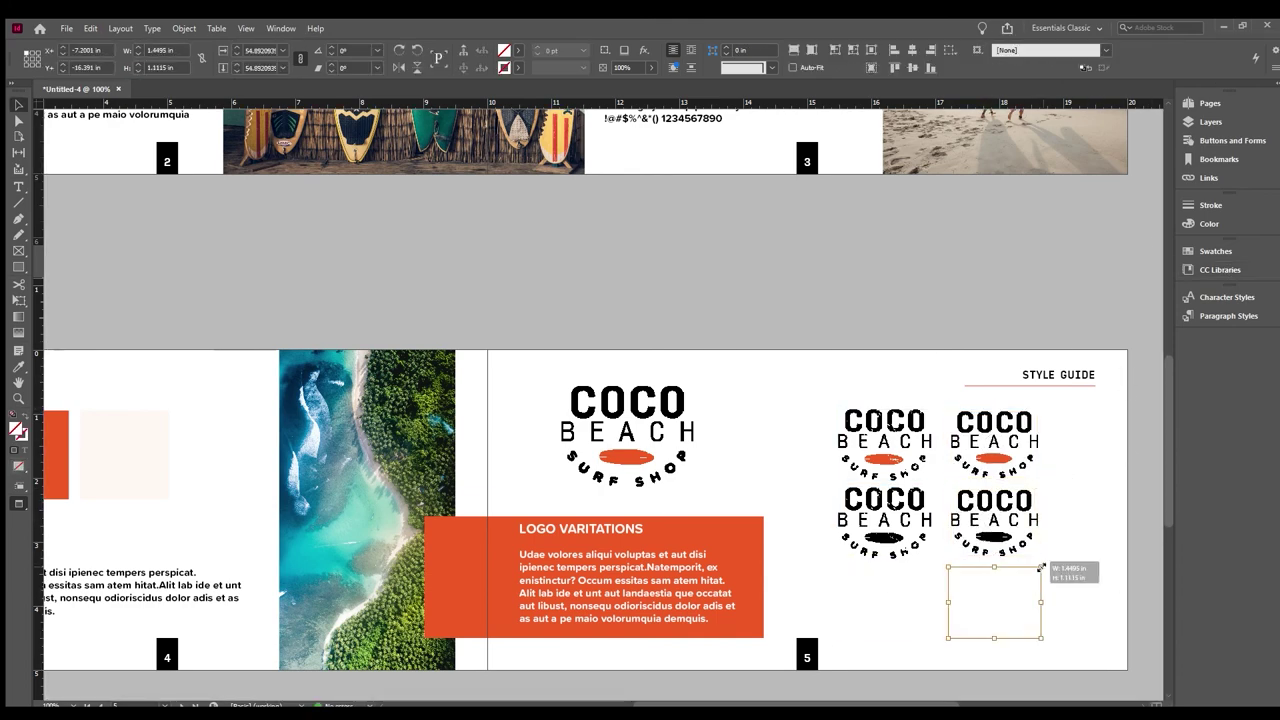
click(917, 623)
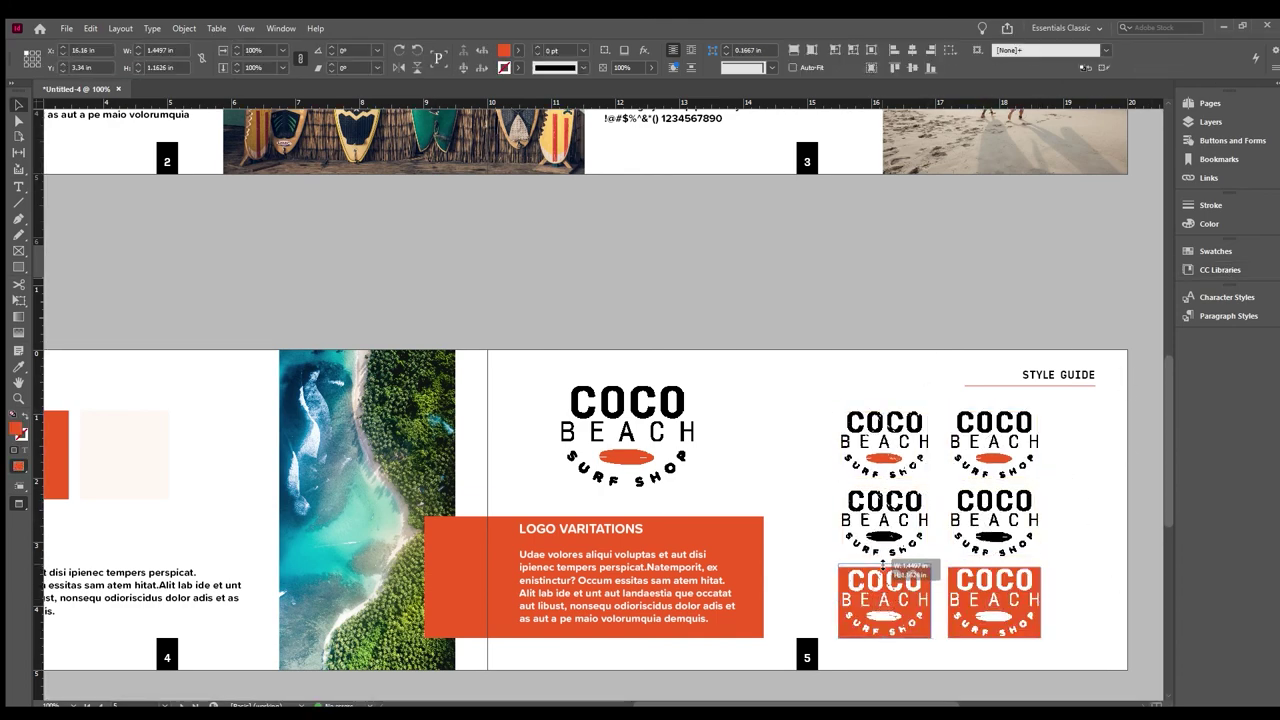
Replace the orange backgrounds with one black rectangle about 3.4 by 1.2 in behind the two white logos
key(Delete)
key(m)
drag(821, 566, 1067, 643)
key(ctrl+shift+bracketleft)
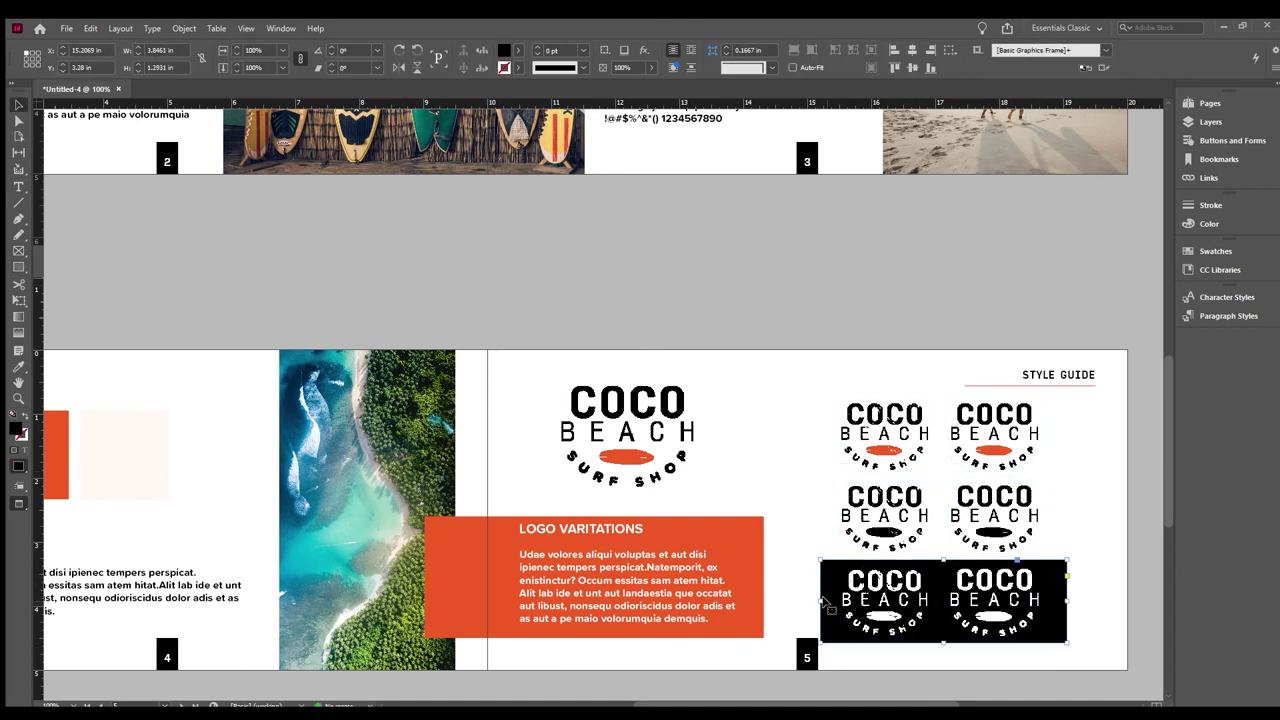
key(w)
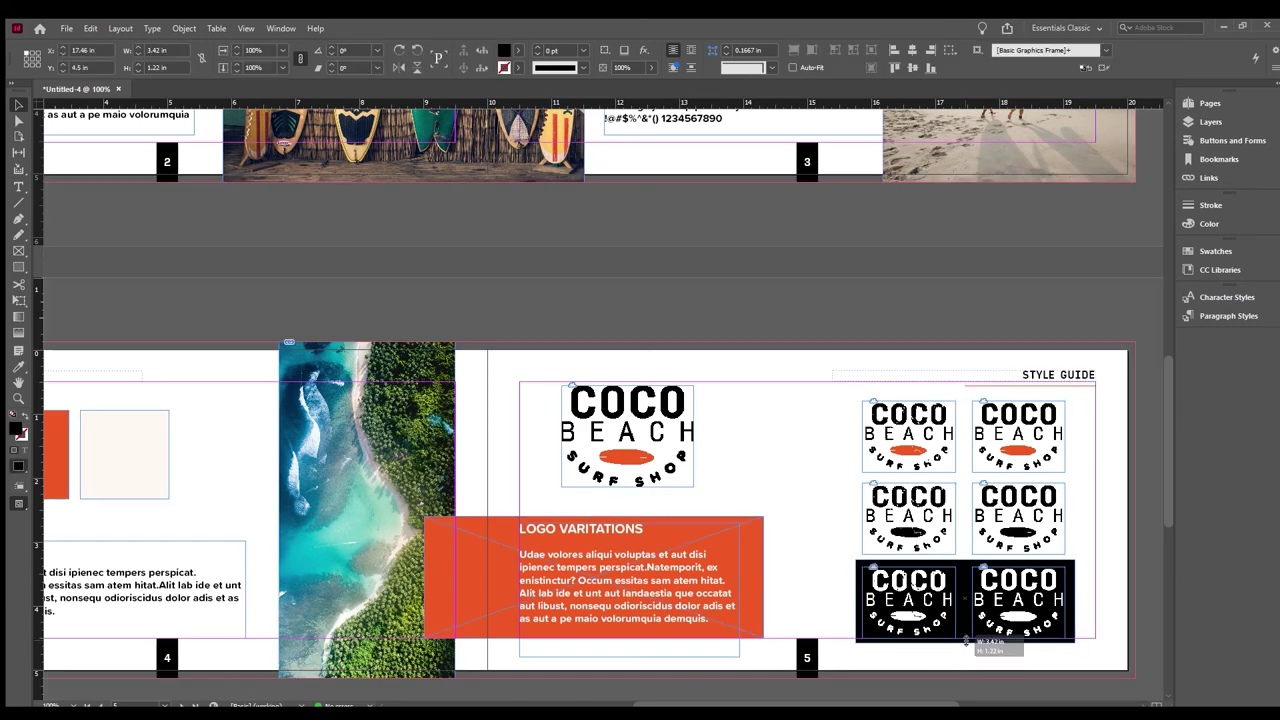
click(1090, 651)
key(w)
Place the orange van photo in a frame 3.5 by 2.52 in above the LOGO VARITATIONS box, in place of the large logo
key(f)
drag(538, 340, 763, 499)
key(ctrl+alt+v)
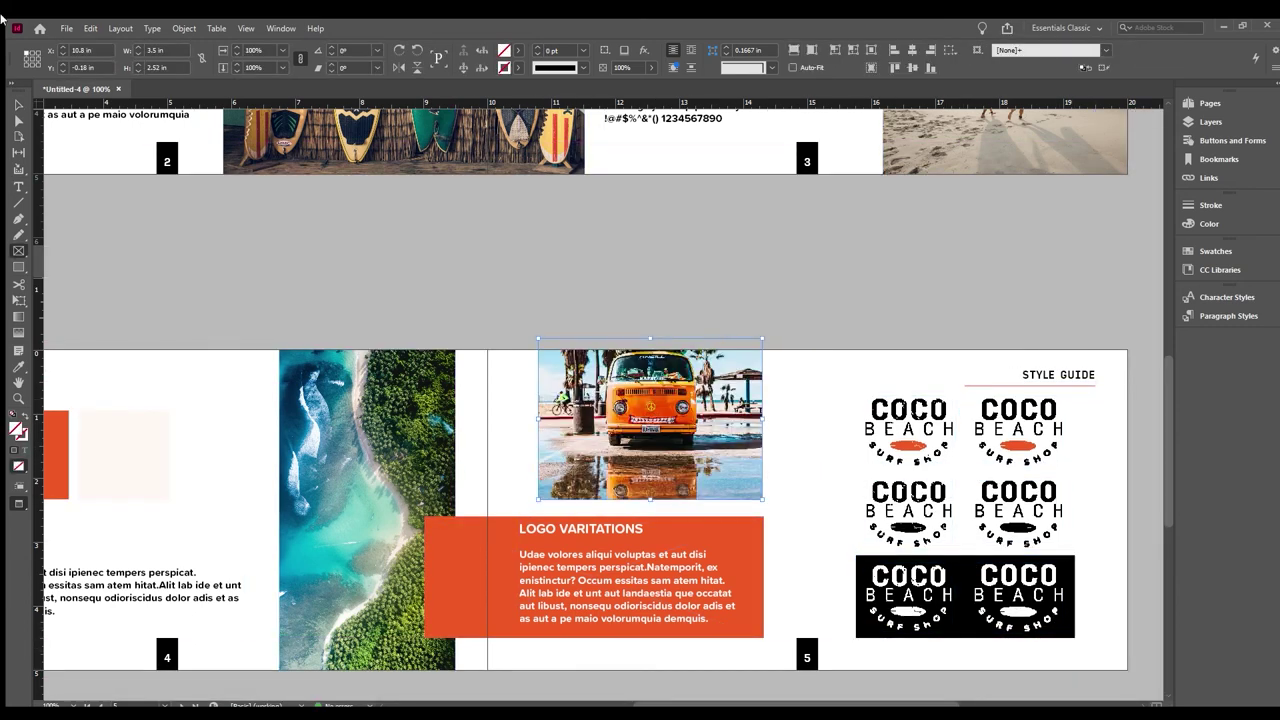
Resize the van photo's frame to about 3.7 in wide, extending behind the orange box, and fit the photo to it
drag(663, 446, 663, 436)
click(663, 436)
drag(789, 449, 797, 449)
key(w)
drag(559, 450, 563, 450)
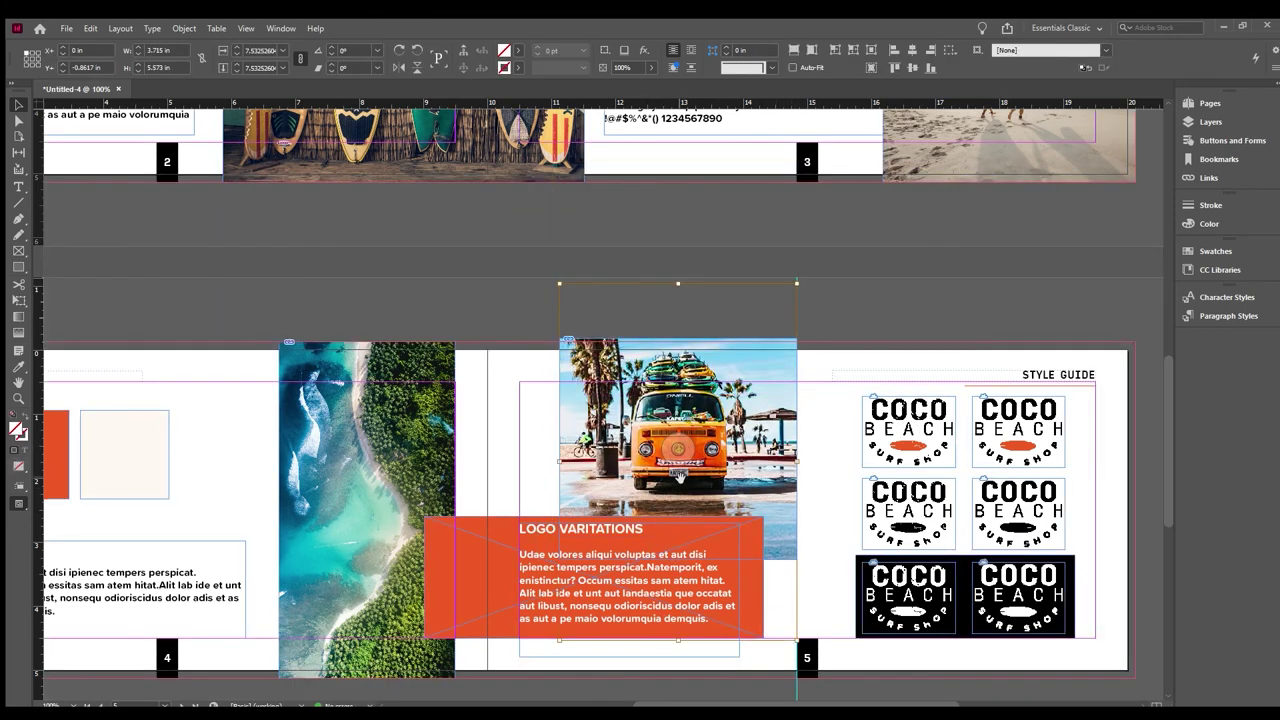
key(w)
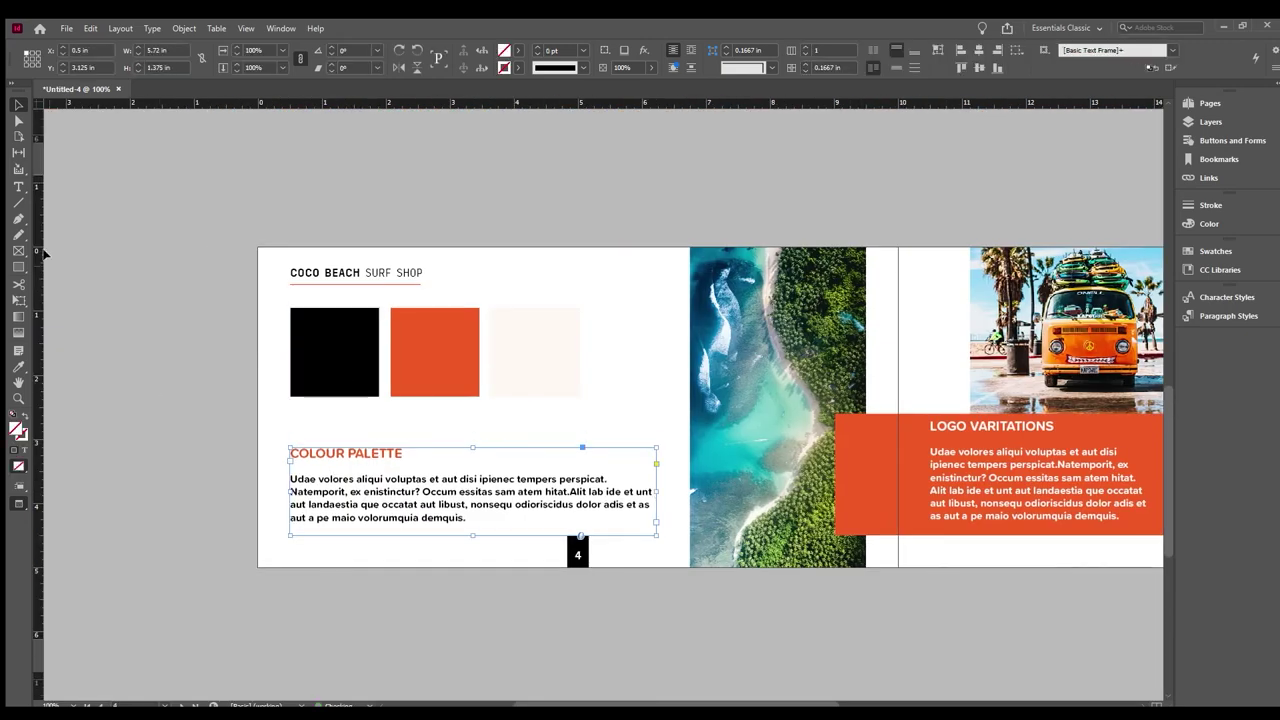
Add a PANTONE XXX label beneath page 4's black swatch and copy it under the orange and cream swatches
key(t)
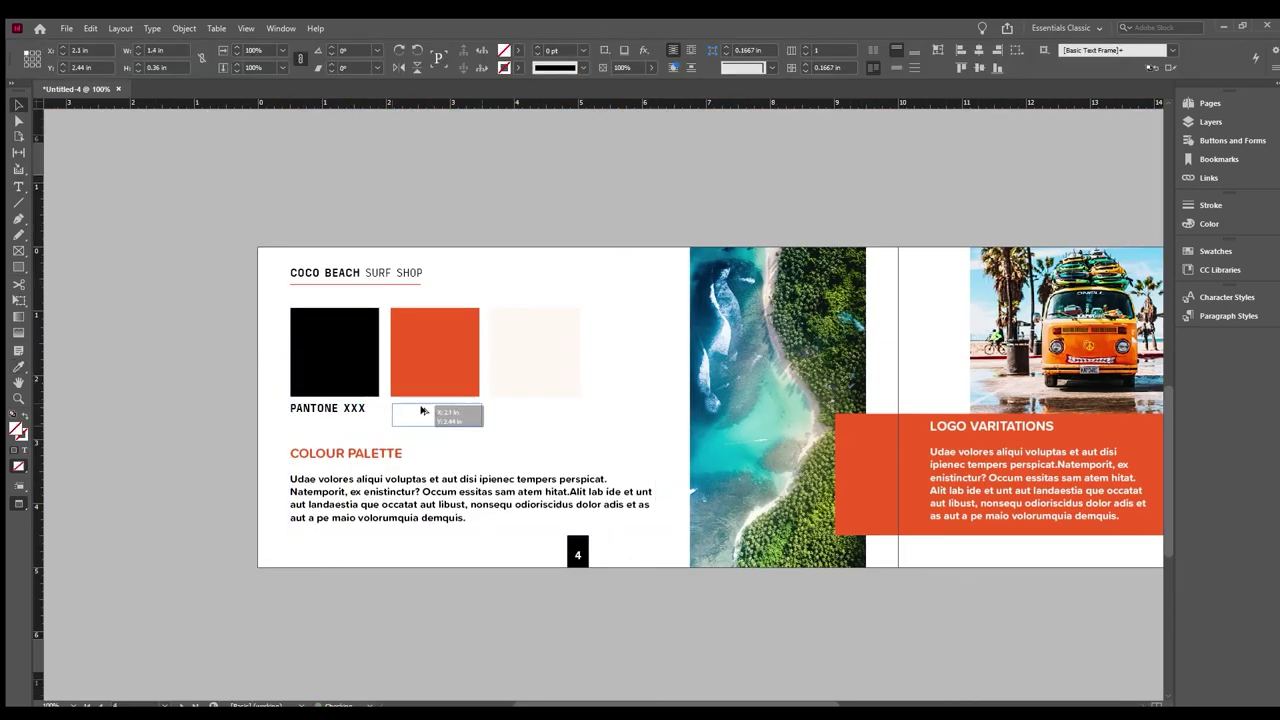
drag(423, 409, 523, 409)
click(523, 371)
Center the text of the three PANTONE XXX labels horizontally beneath their swatches
drag(334, 416, 336, 441)
shift+click(451, 420)
shift+click(530, 418)
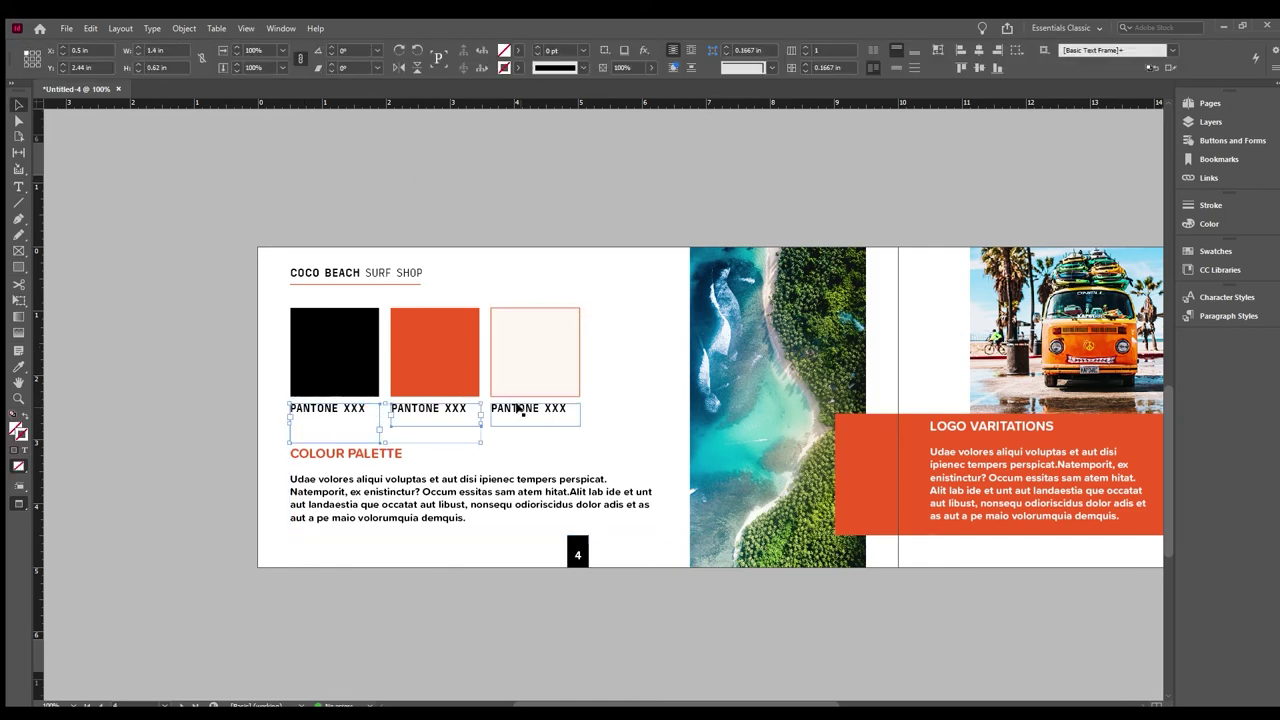
key(w)
click(358, 427)
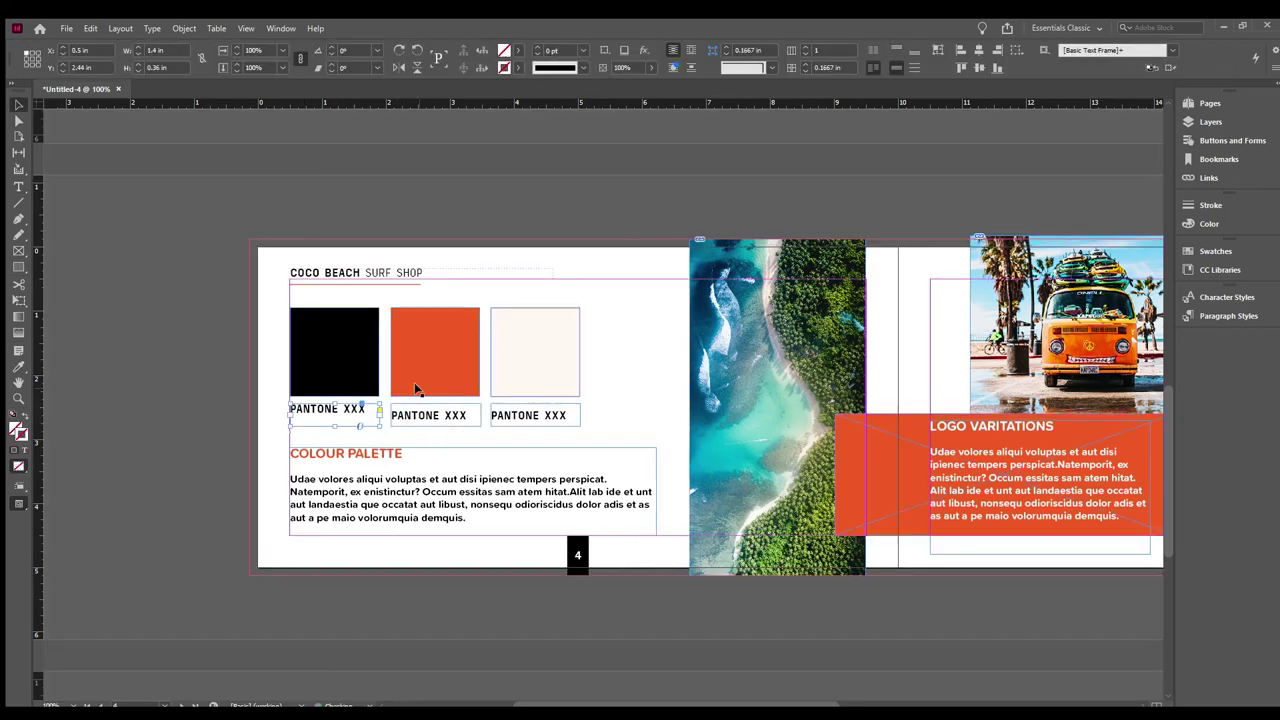
double_click(352, 408)
key(ctrl+a)
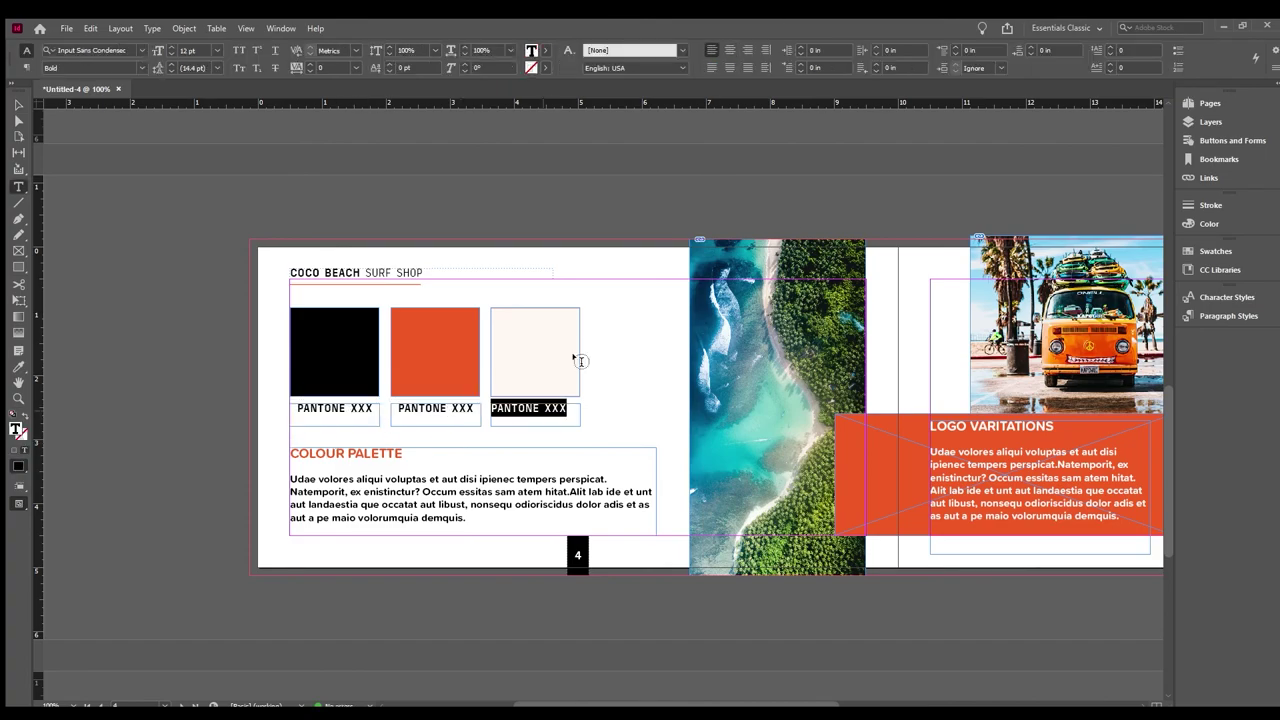
key(Escape)
Add a text block about 2 in wide at page 6's outer margin with the heading MOCKUPS
scroll(566, 171, right, 5)
scroll(588, 305, down, 5)
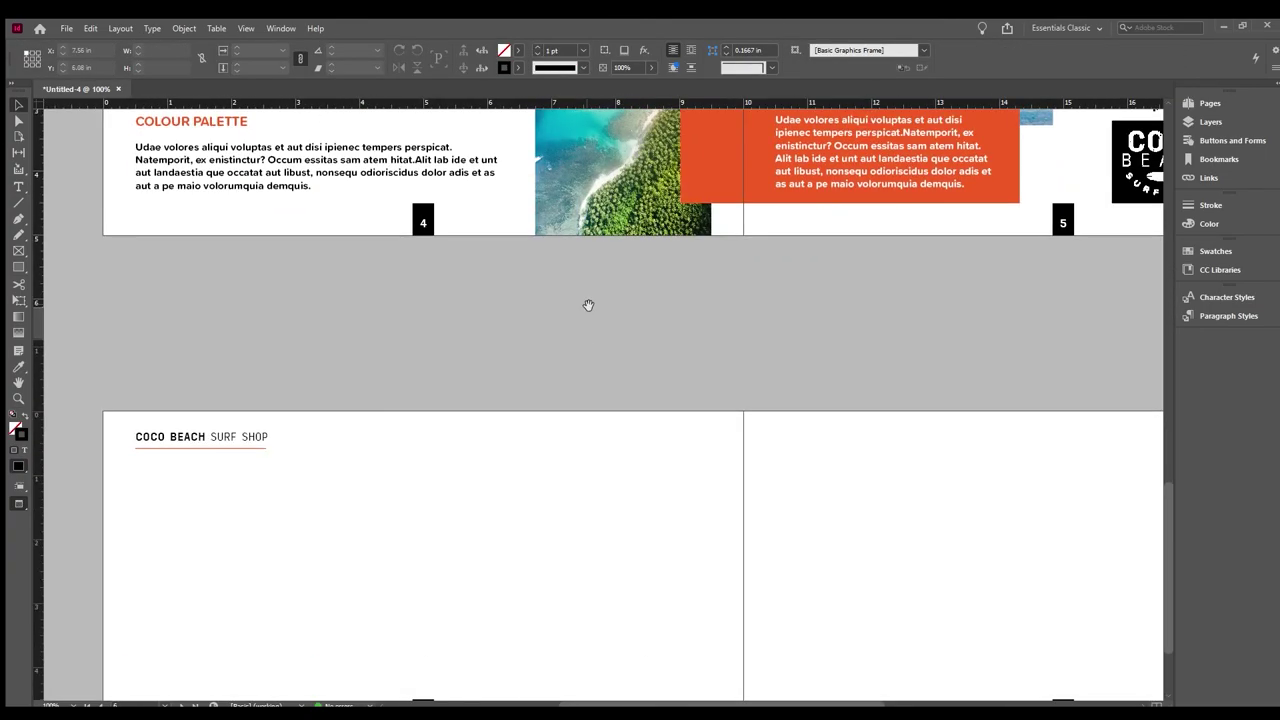
scroll(588, 305, down, 3)
key(w)
key(ctrl+v)
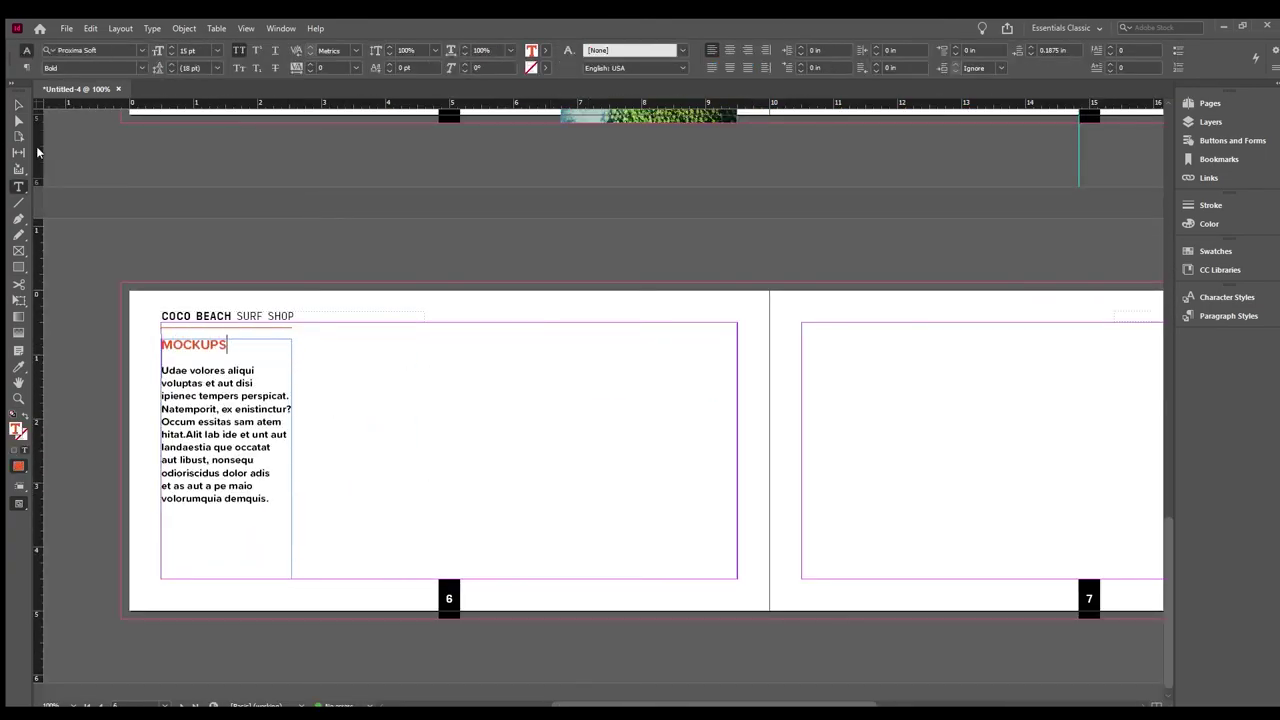
Place the hanging sign and storefront mockups in side-by-side frames about 2.8 in high, starting at page 6's top margin
click(18, 251)
mouse_move(334, 323)
mouse_down()
mouse_move(523, 477)
mouse_move(531, 503)
mouse_up()
drag(540, 323, 883, 503)
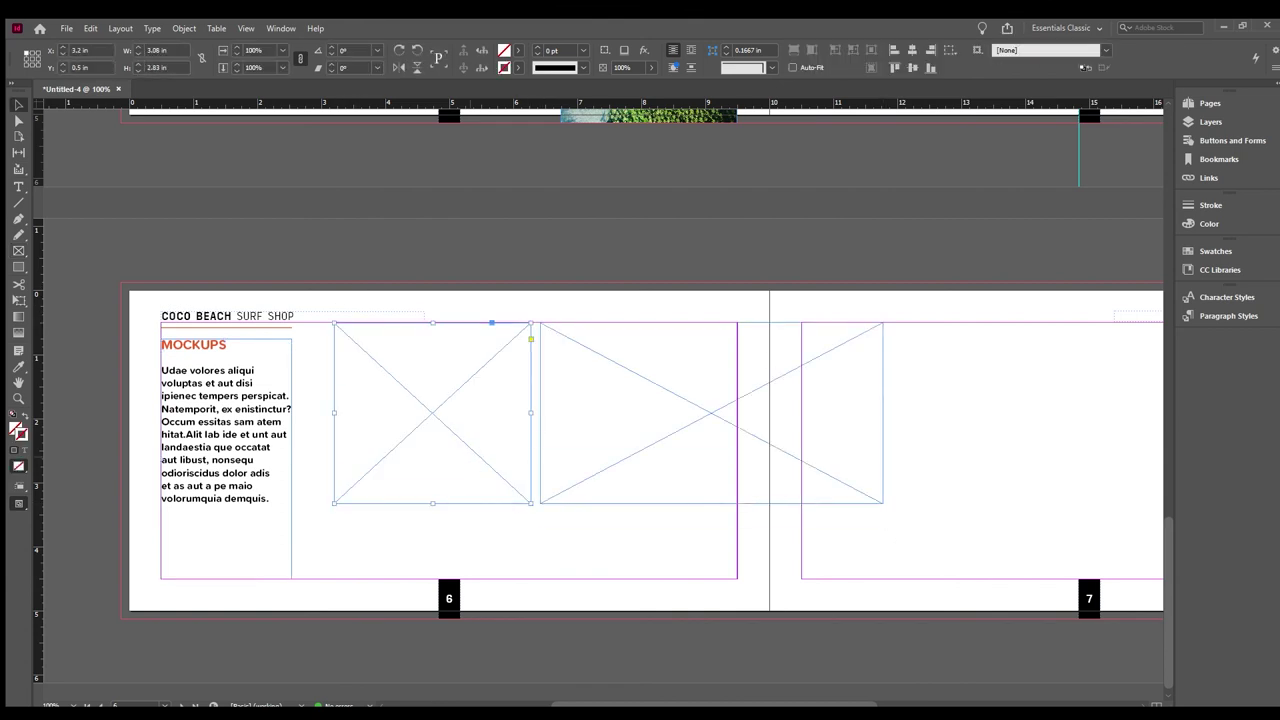
click(432, 412)
click(594, 498)
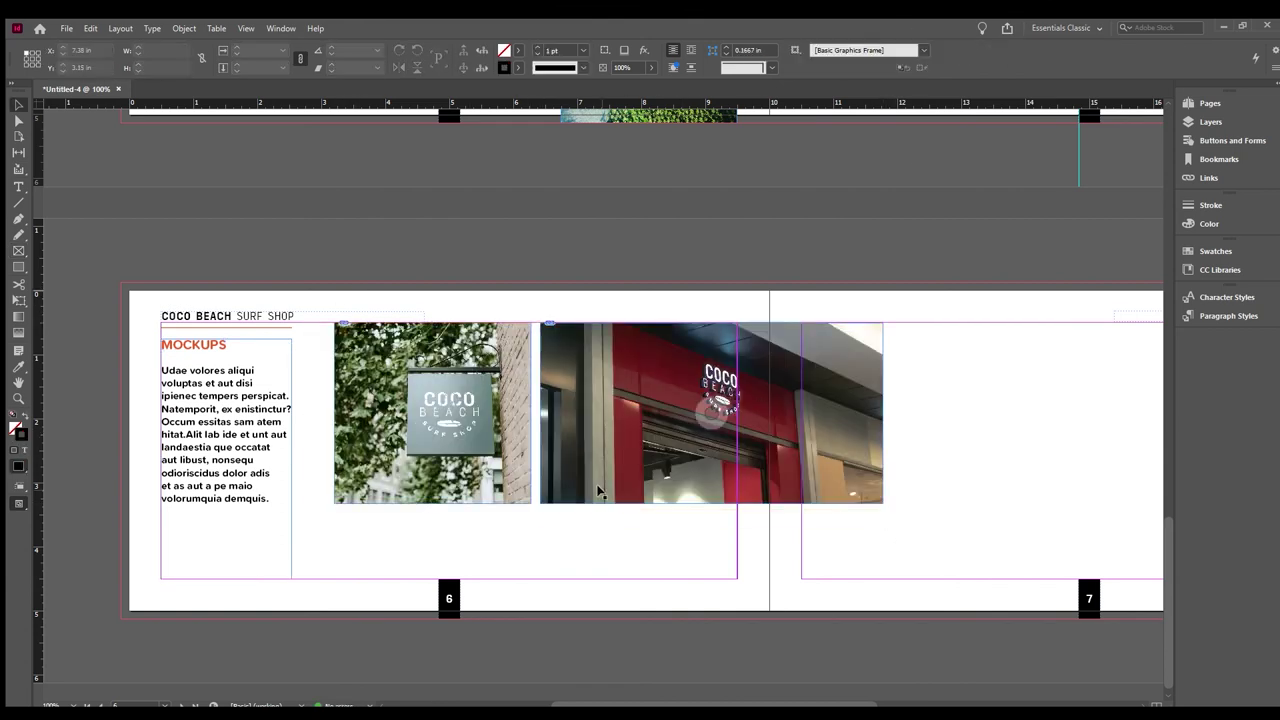
Add the surfboard and surf suit mockups to the MOCKUPS spread and move the hanging sign onto page 7
click(903, 322)
drag(500, 286, 680, 614)
drag(680, 400, 970, 352)
scroll(970, 352, right, 3)
drag(580, 543, 1014, 457)
drag(786, 400, 530, 400)
drag(643, 563, 1142, 604)
drag(657, 297, 957, 371)
Switch to preview and scale the surfboard mockup to nearly the full height of page 6
key(w)
scroll(465, 484, left, 2)
drag(677, 400, 766, 243)
drag(630, 585, 716, 560)
scroll(640, 440, right, 2)
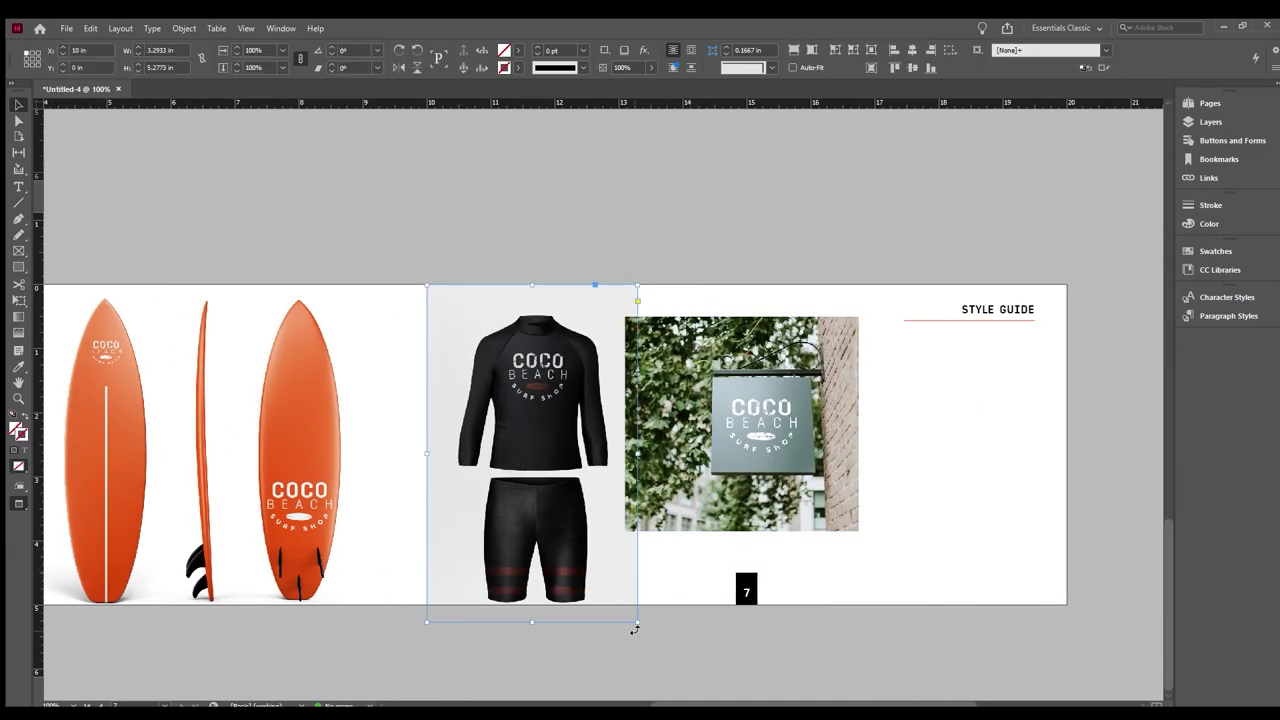
Place the hanging sign at page 6's inner edge and shrink the surfboards to fit between it and the text
drag(740, 443, 500, 443)
drag(531, 429, 786, 449)
drag(908, 243, 857, 290)
drag(730, 440, 1038, 525)
scroll(640, 440, left, 2)
drag(563, 589, 480, 557)
drag(741, 425, 598, 363)
scroll(640, 440, right, 2)
Stack the surf suit beneath the hanging sign in a column about 2.9 in wide, filling both frames proportionally
drag(1086, 545, 494, 640)
scroll(640, 440, left, 1)
drag(588, 540, 570, 540)
drag(425, 540, 407, 540)
drag(569, 540, 588, 540)
click(498, 367)
key(ctrl+alt+shift+c)
key(ctrl+alt+shift+c)
click(760, 263)
Move the stacked sign and surf suit photos from page 6 to page 7's inner edge
scroll(897, 434, left, 2)
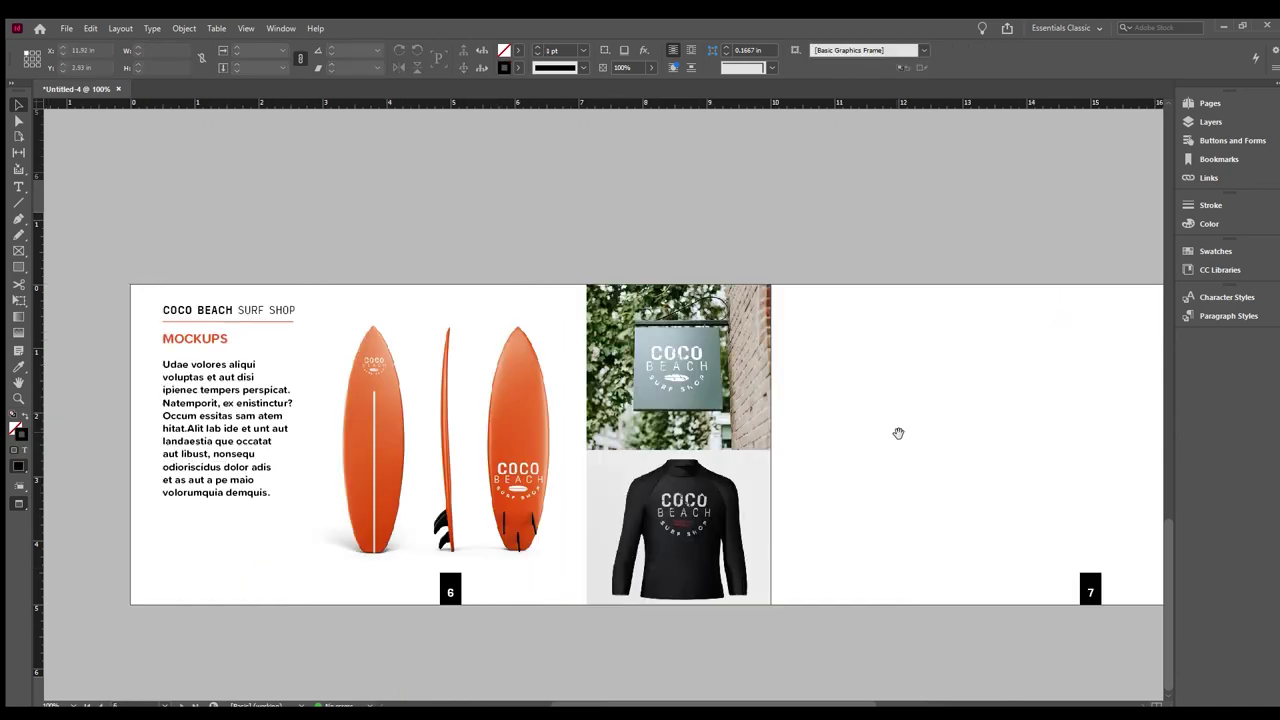
scroll(511, 560, right, 3)
scroll(724, 455, up, 3)
scroll(800, 470, down, 3)
scroll(873, 490, left, 3)
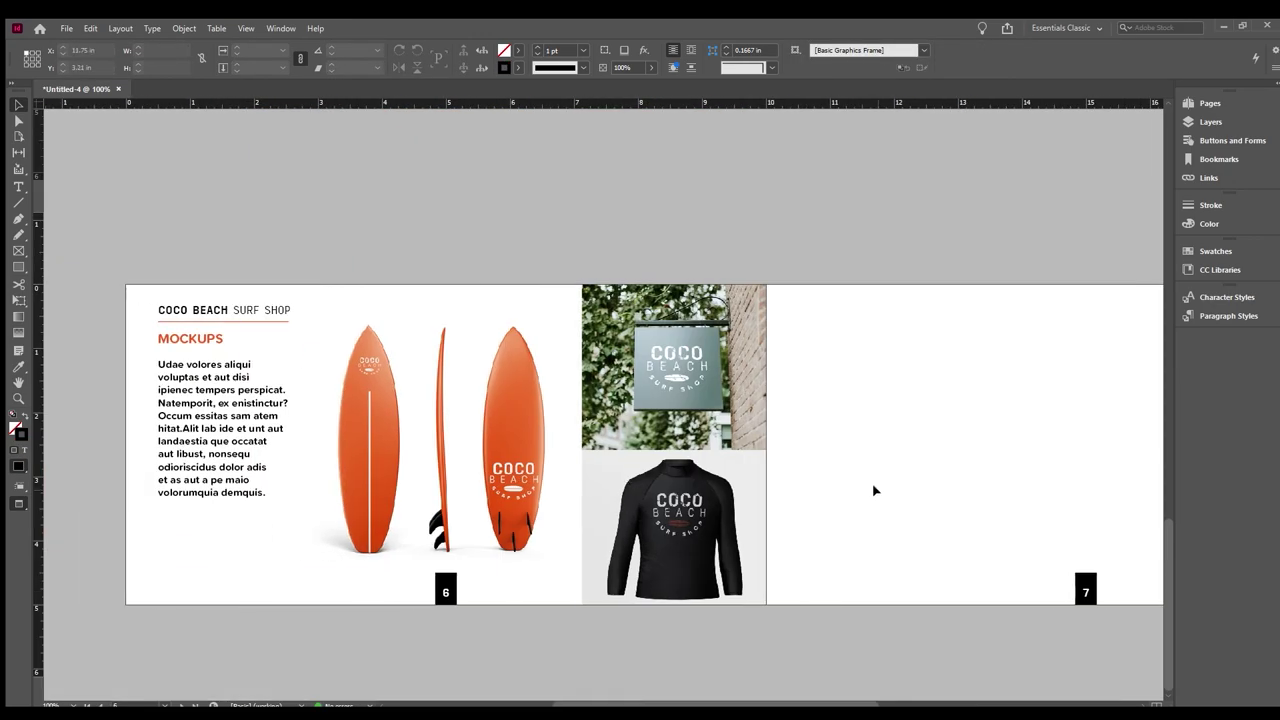
drag(673, 445, 857, 445)
Enlarge the surfboard mockup to about 4.54 in wide nearer the gutter and widen the MOCKUPS text block to about 3.5 in
click(436, 430)
drag(436, 430, 565, 430)
drag(290, 430, 384, 430)
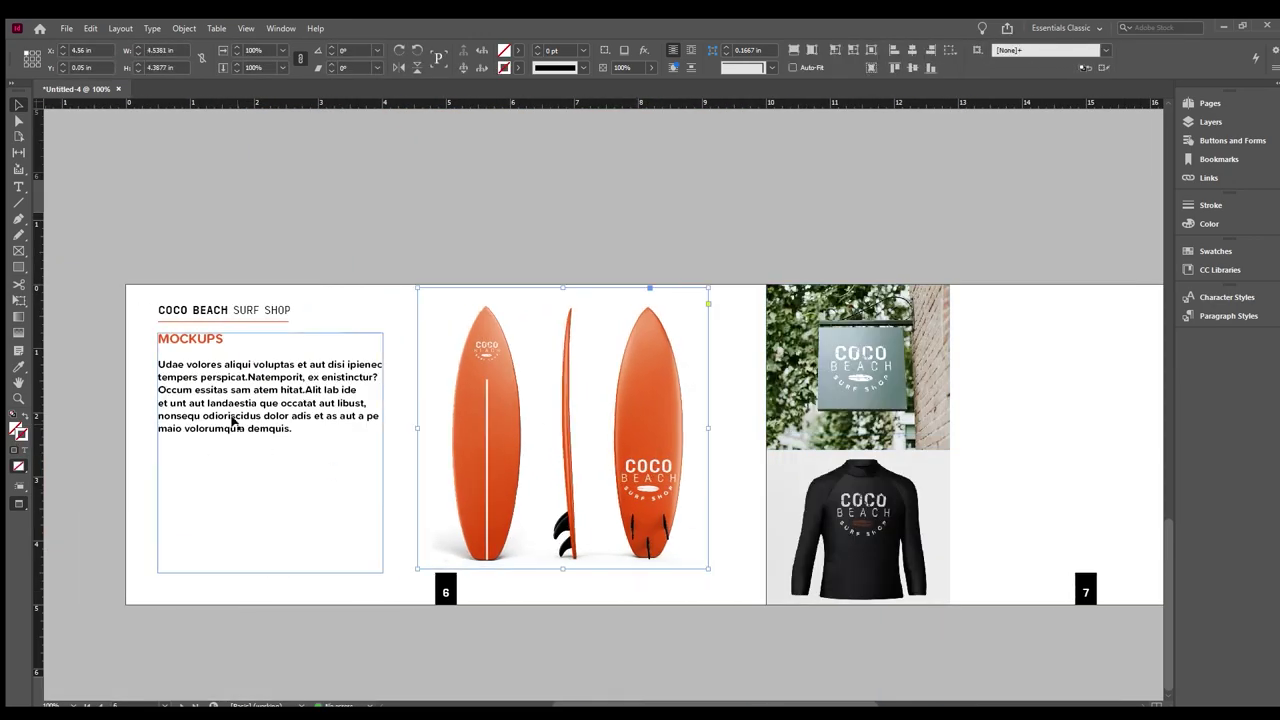
Fill the MOCKUPS text block with longer placeholder copy and delete the surplus passage
double_click(228, 440)
key(ctrl+a)
key(ctrl+v)
drag(158, 460, 370, 486)
key(BackSpace)
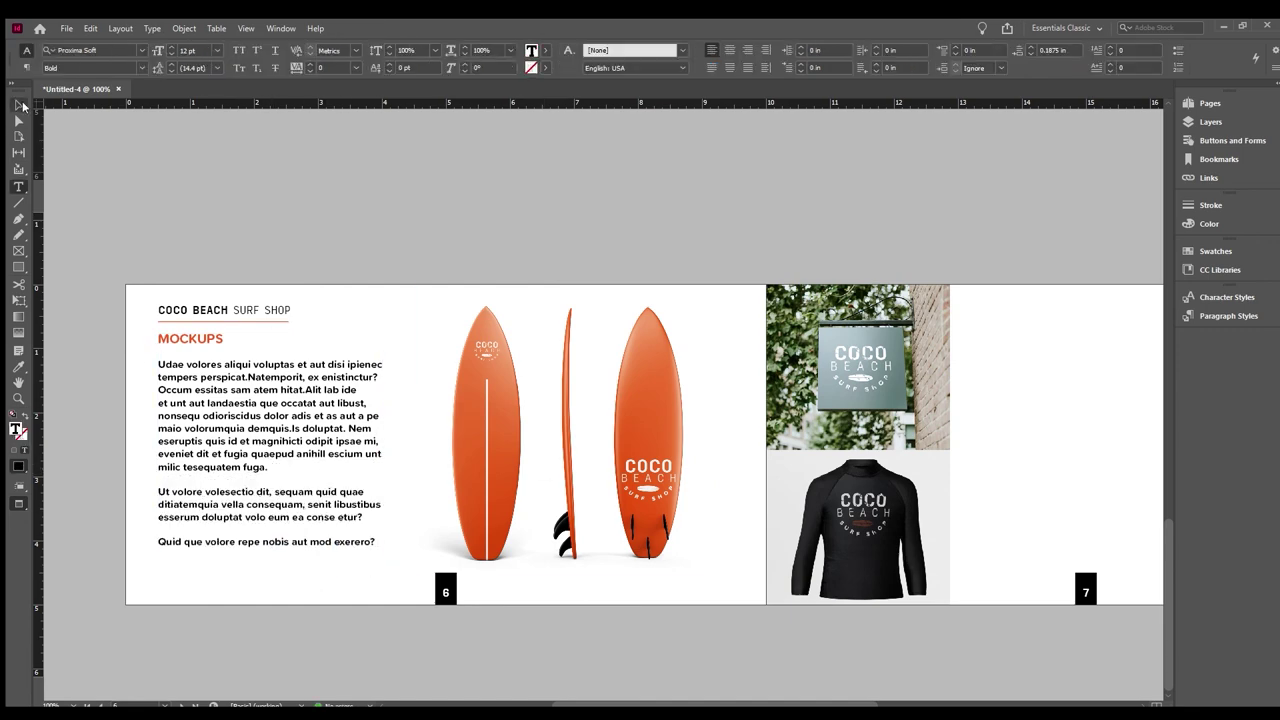
Copy the MOCKUPS text block and paste it onto page 7 beside the stacked photos
key(Escape)
key(ctrl+c)
scroll(960, 308, right, 2)
key(ctrl+v)
scroll(959, 307, right, 2)
Resize page 7's text block to about 6.22 by 3.42 in and change its heading to FINISHING NOTE
drag(690, 452, 546, 452)
drag(826, 452, 945, 452)
drag(746, 573, 746, 552)
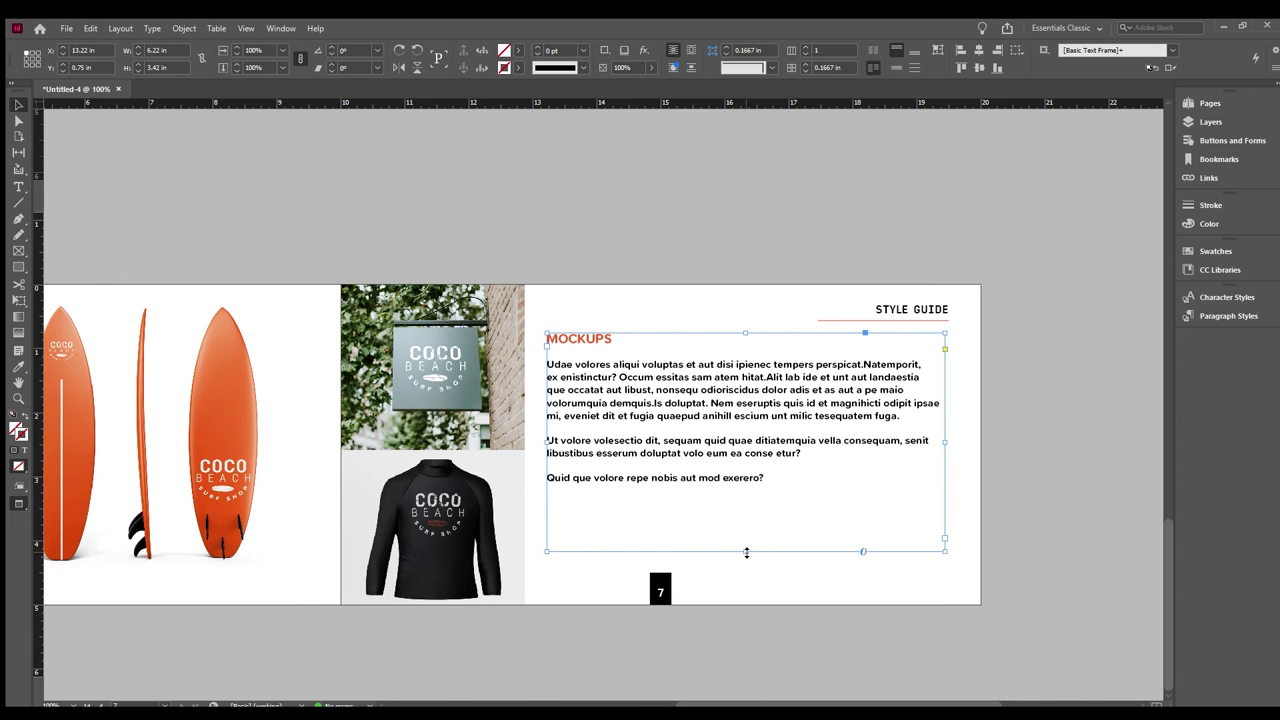
double_click(738, 394)
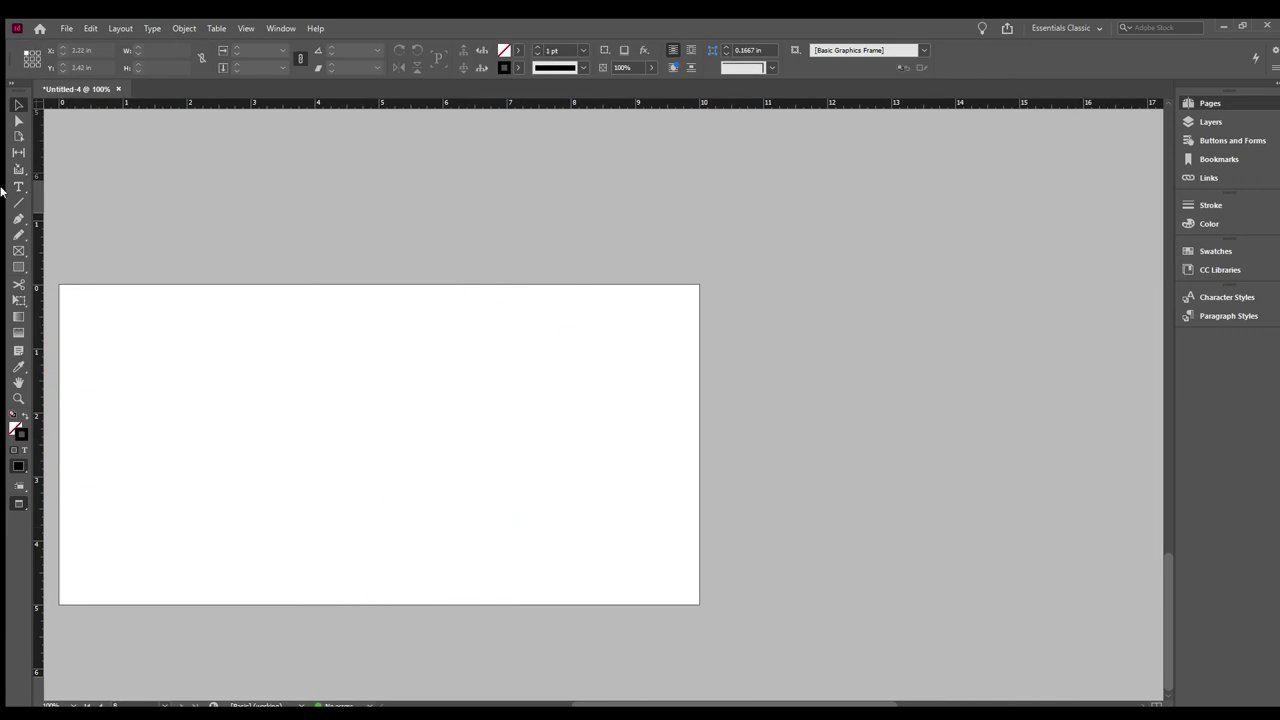
Fill the blank last page with the beach photo of two surfers and position the white logo over it
click(18, 250)
drag(50, 281, 707, 612)
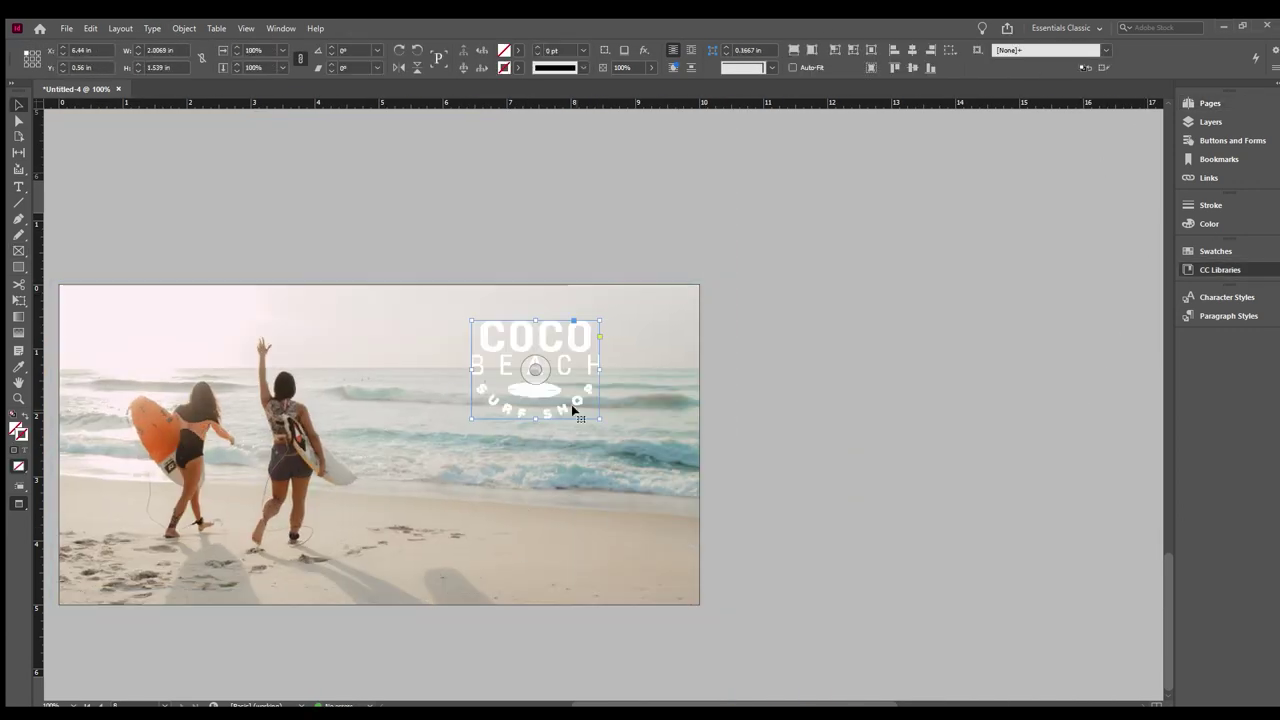
drag(571, 404, 614, 537)
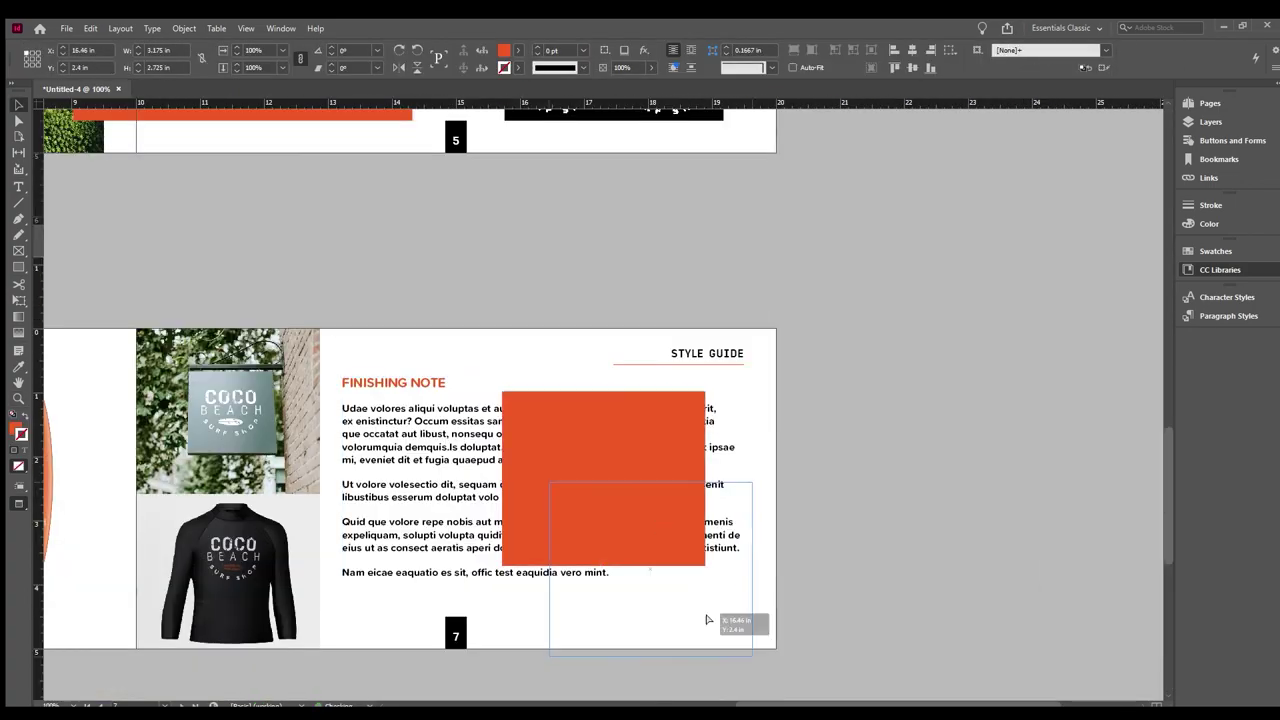
Position the orange box, about 3.18 by 2.73 in, over page 7's lower outer corner with the body text wrapping around it
drag(709, 614, 711, 615)
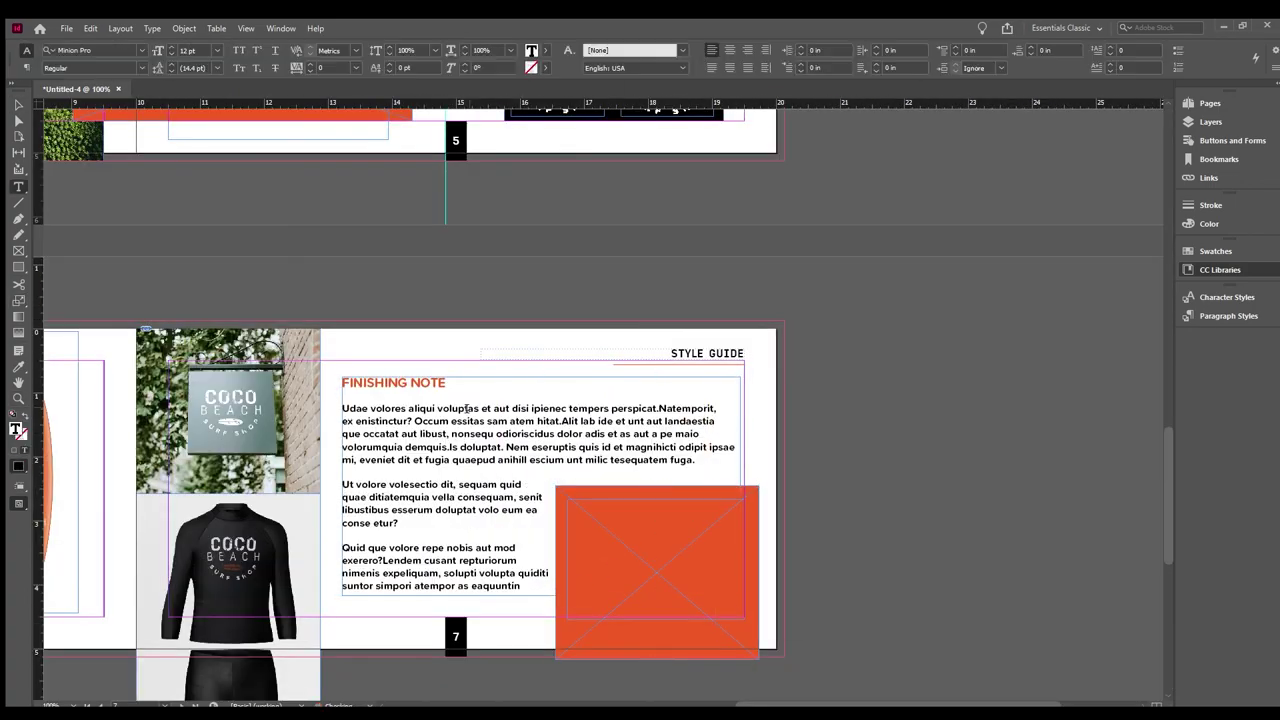
scroll(333, 485, left, 5)
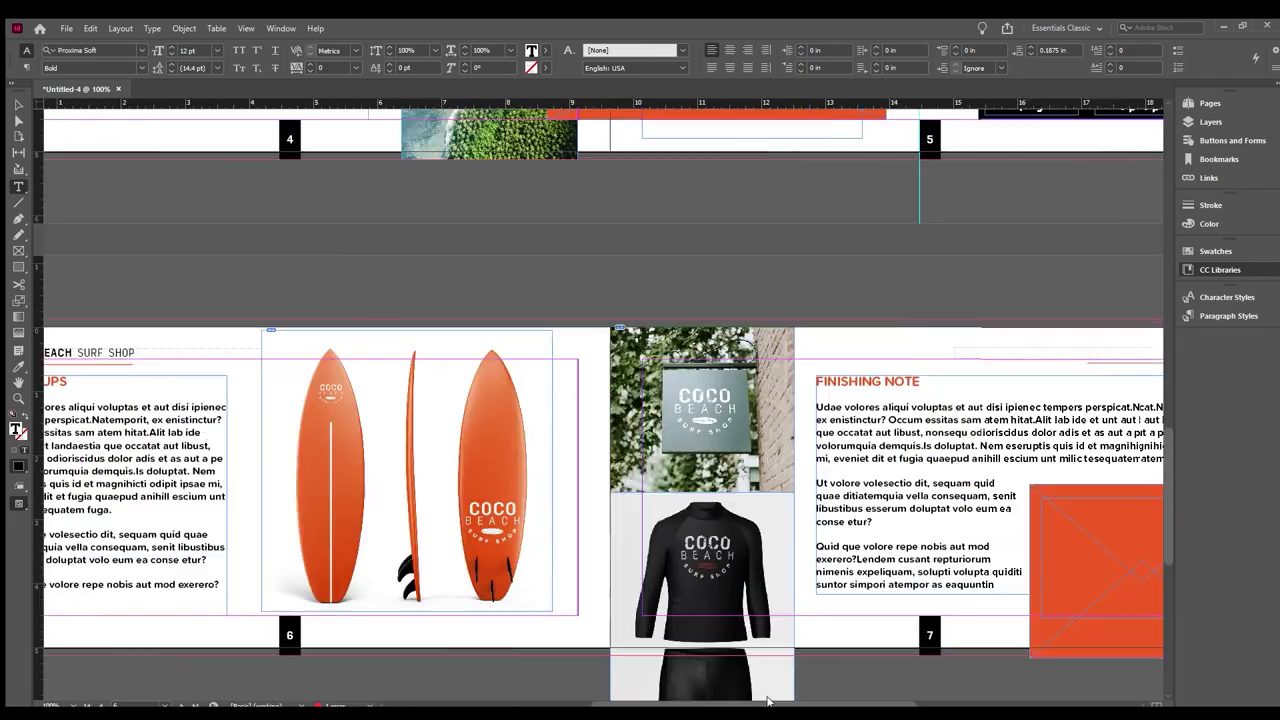
scroll(848, 524, right, 3)
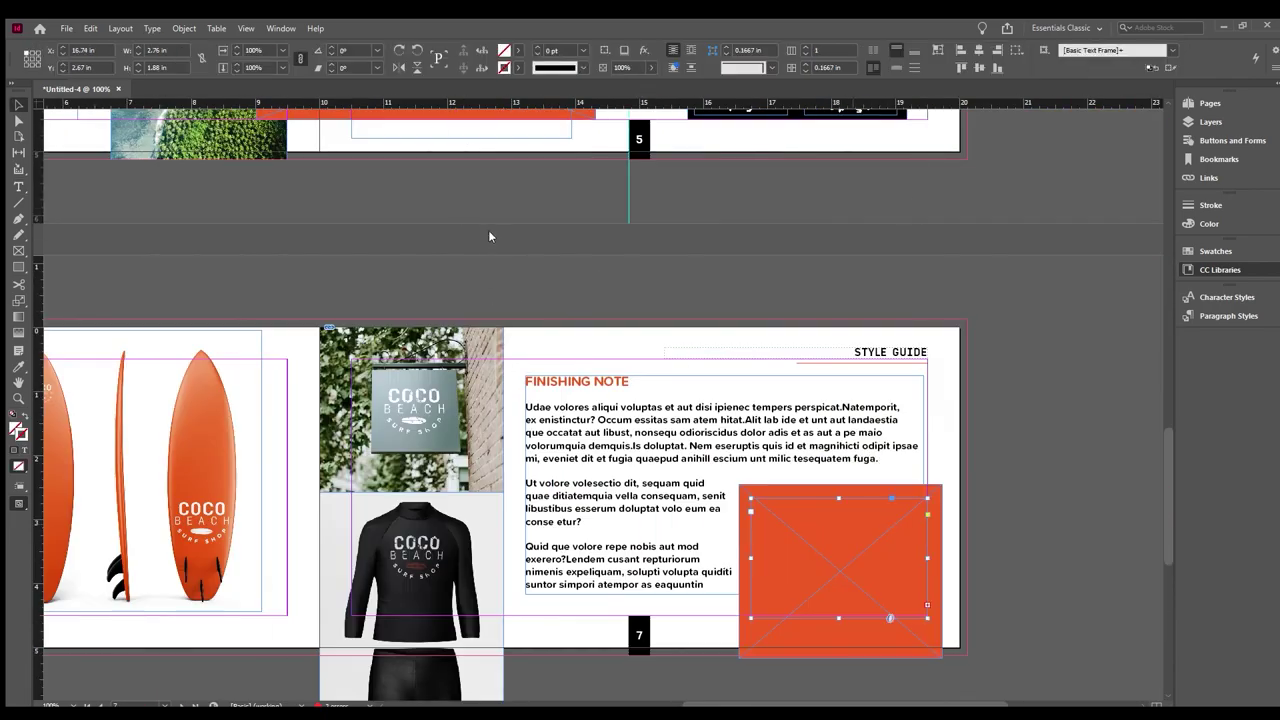
Add a centered white pull quote to the orange box in Input Sans Condensed Bold, 16 pt with 20 pt leading
key(ctrl+v)
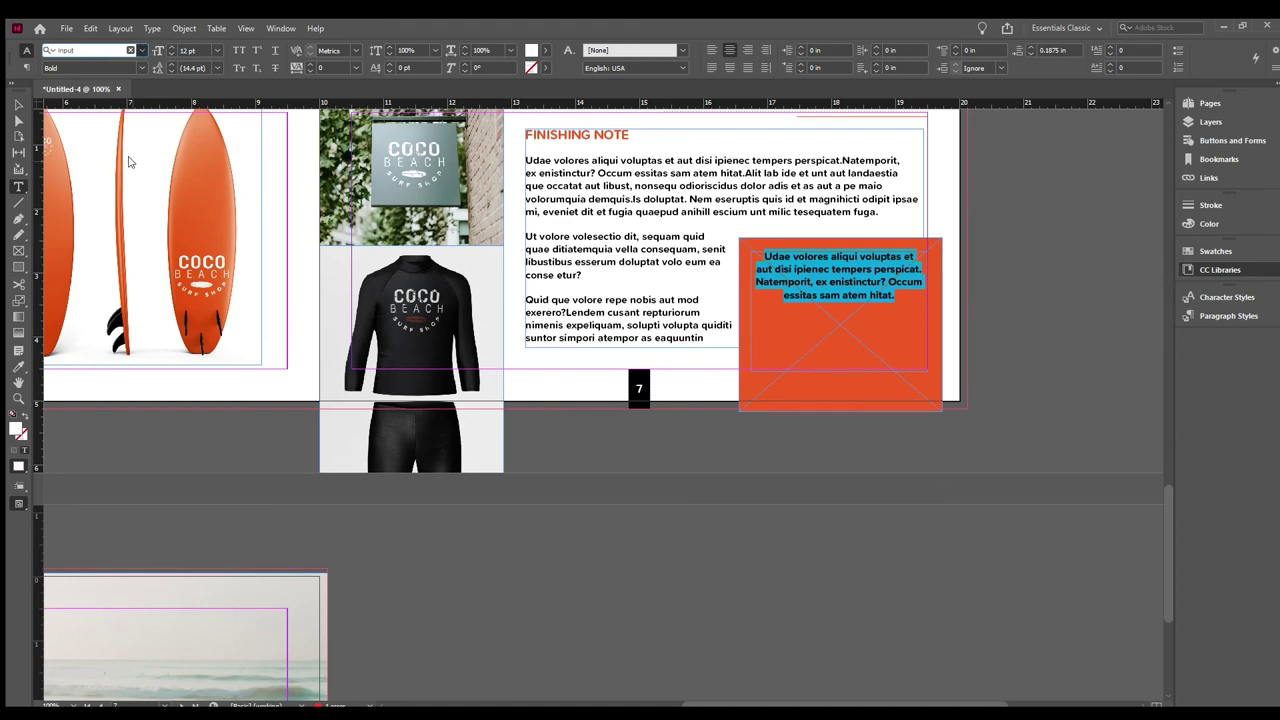
key(Return)
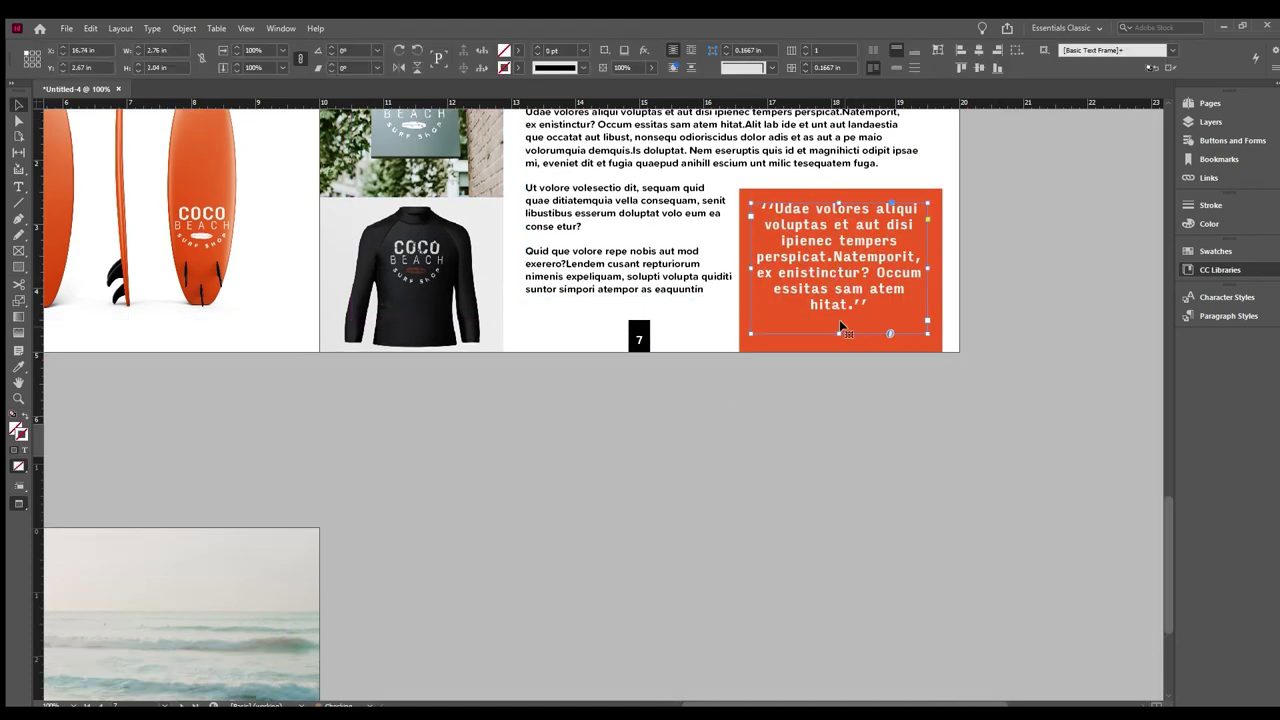
key(ctrl+a)
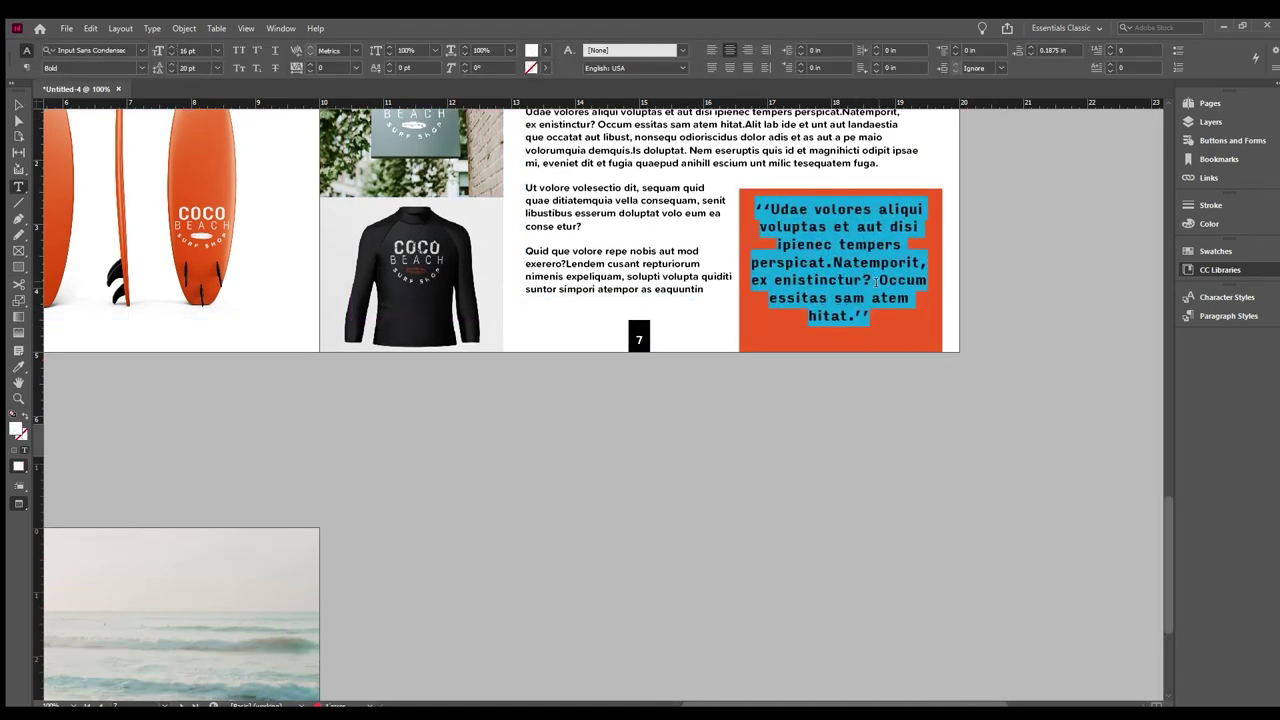